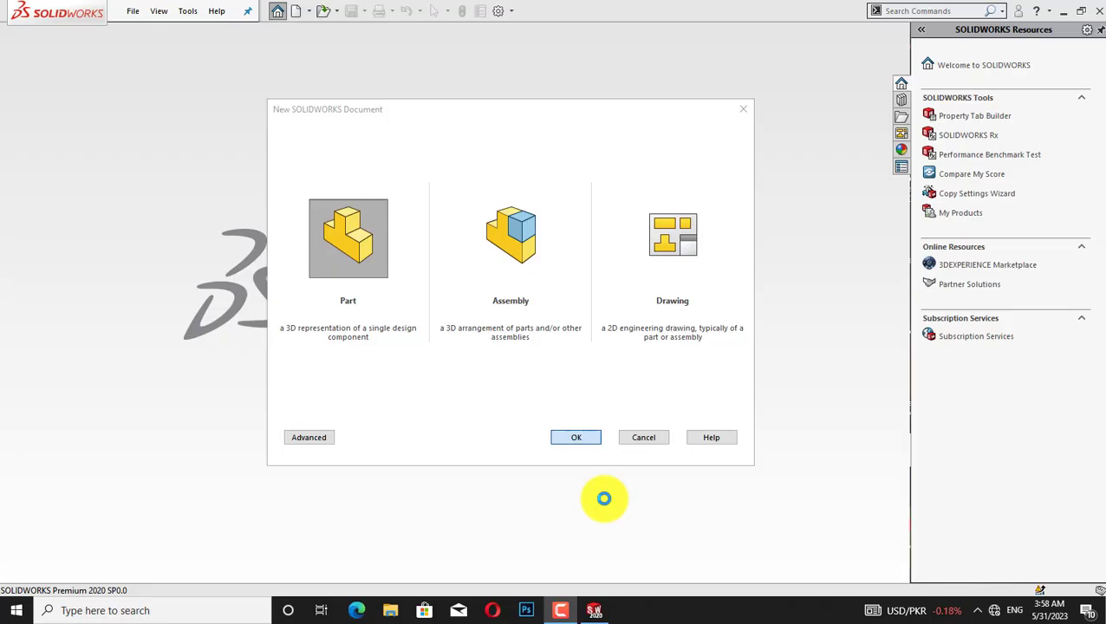
# - Create a new blank part document, Part1, using Ctrl+N
pyautogui.hotkey('ctrl', 'n')
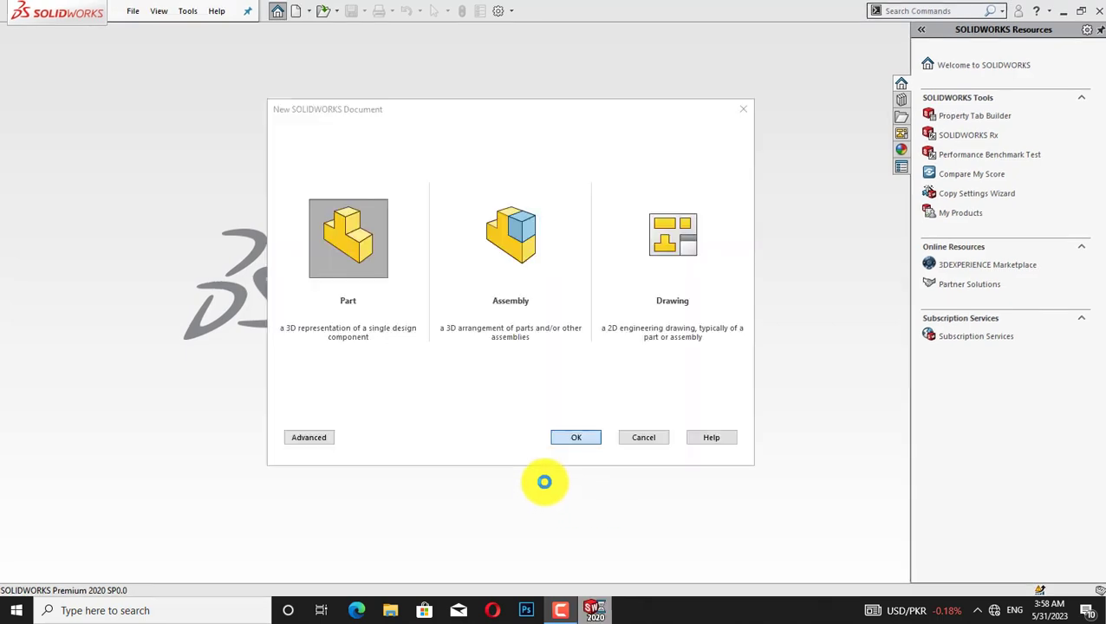
pyautogui.click(570, 438)
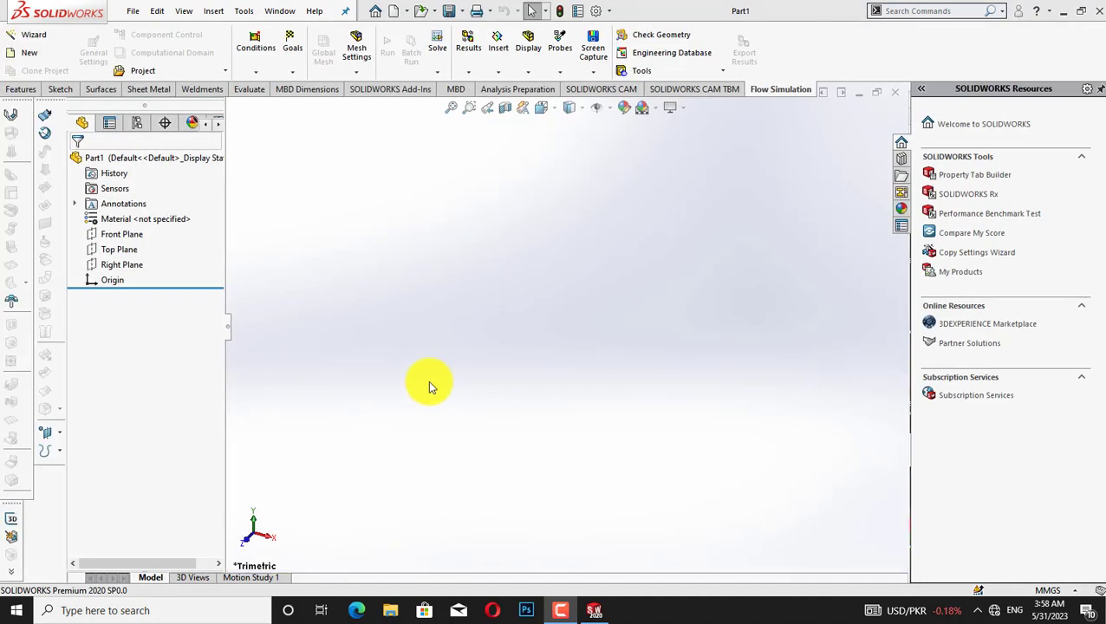
# - Sketch a centerpoint straight slot on the Top Plane
pyautogui.click(111, 249)
pyautogui.click(119, 227)
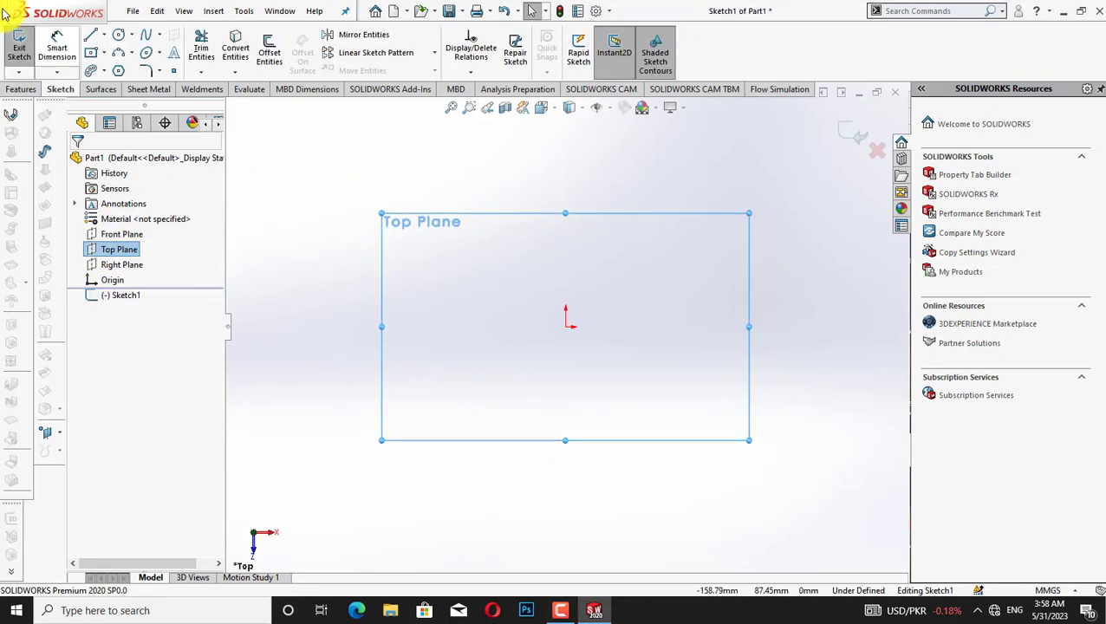
pyautogui.click(103, 71)
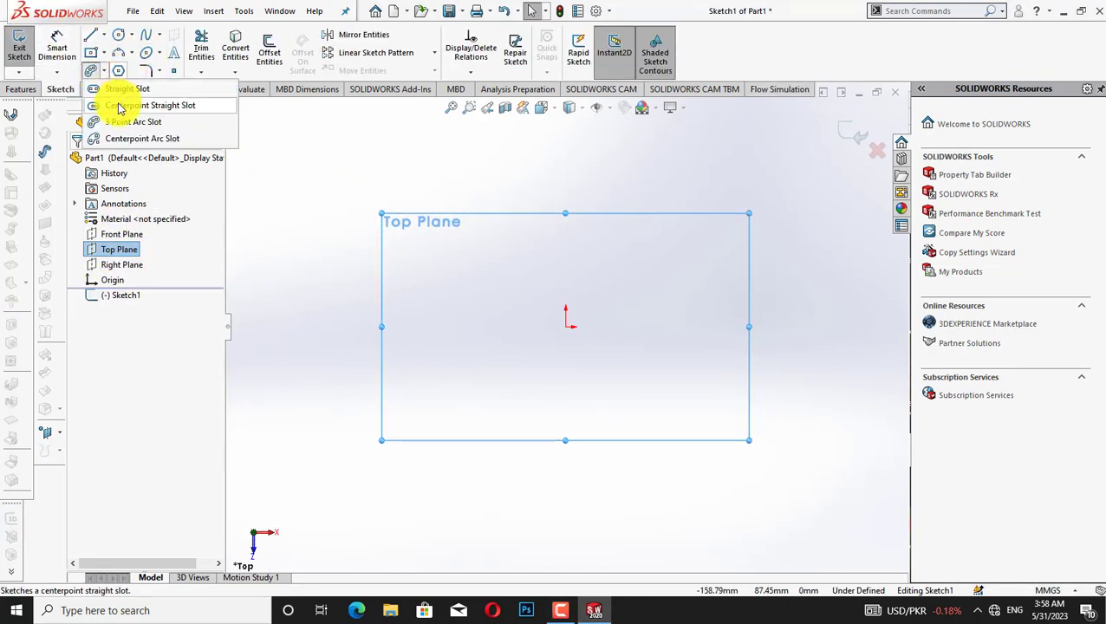
pyautogui.click(120, 106)
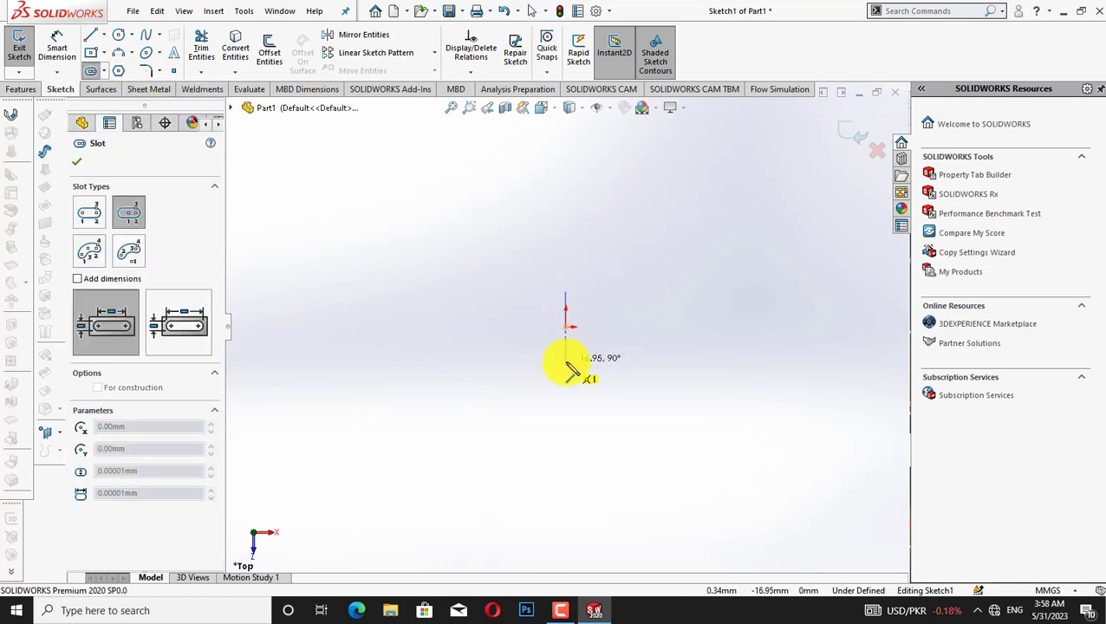
pyautogui.click(675, 308)
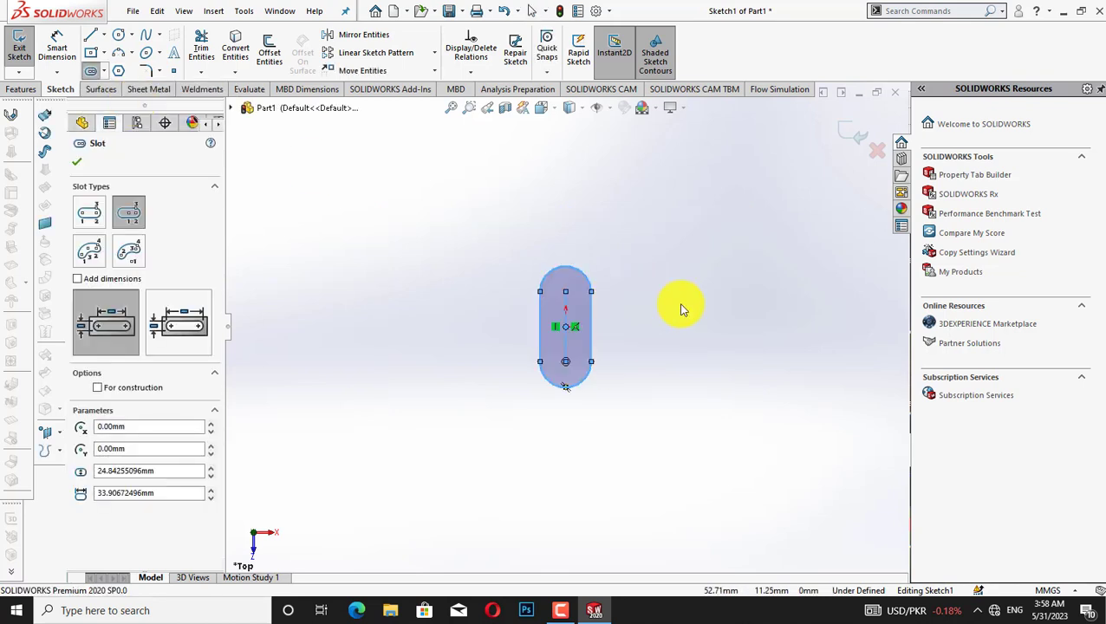
pyautogui.press('Escape')
# - Dimension the slot to 25 mm long and 18 mm wide
pyautogui.click(54, 49)
pyautogui.click(572, 319)
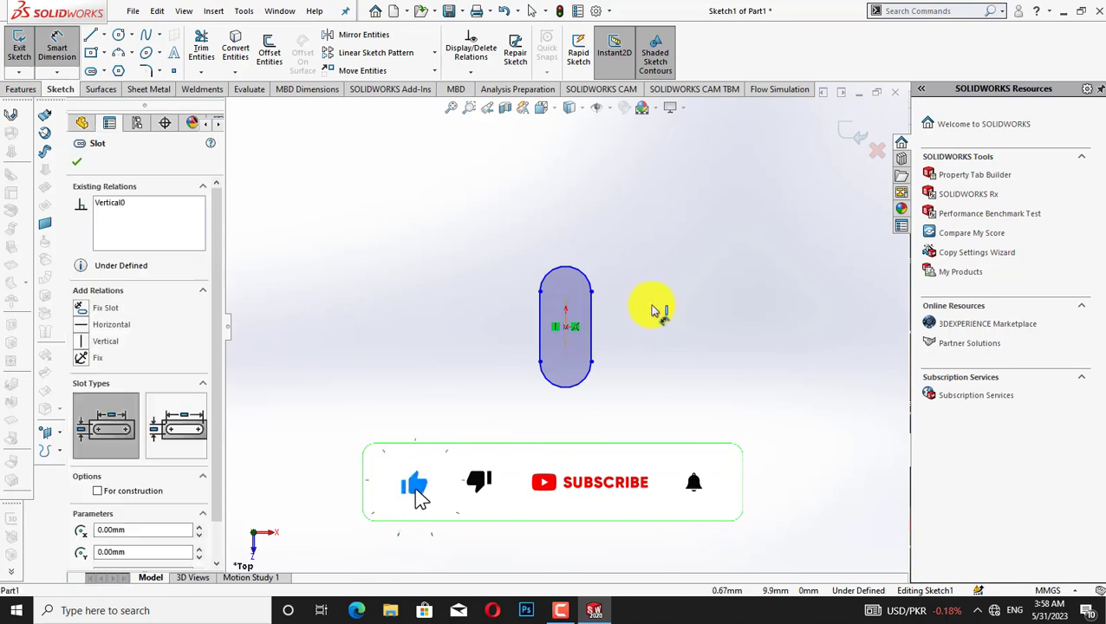
pyautogui.click(664, 309)
pyautogui.press('Return')
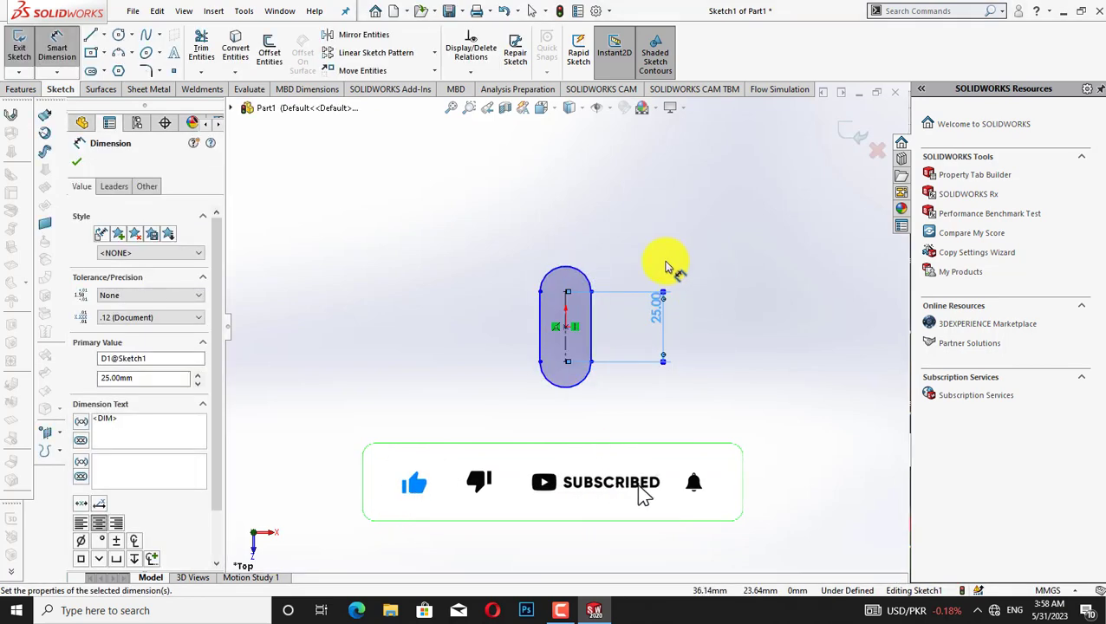
pyautogui.click(544, 290)
pyautogui.click(592, 291)
pyautogui.click(569, 228)
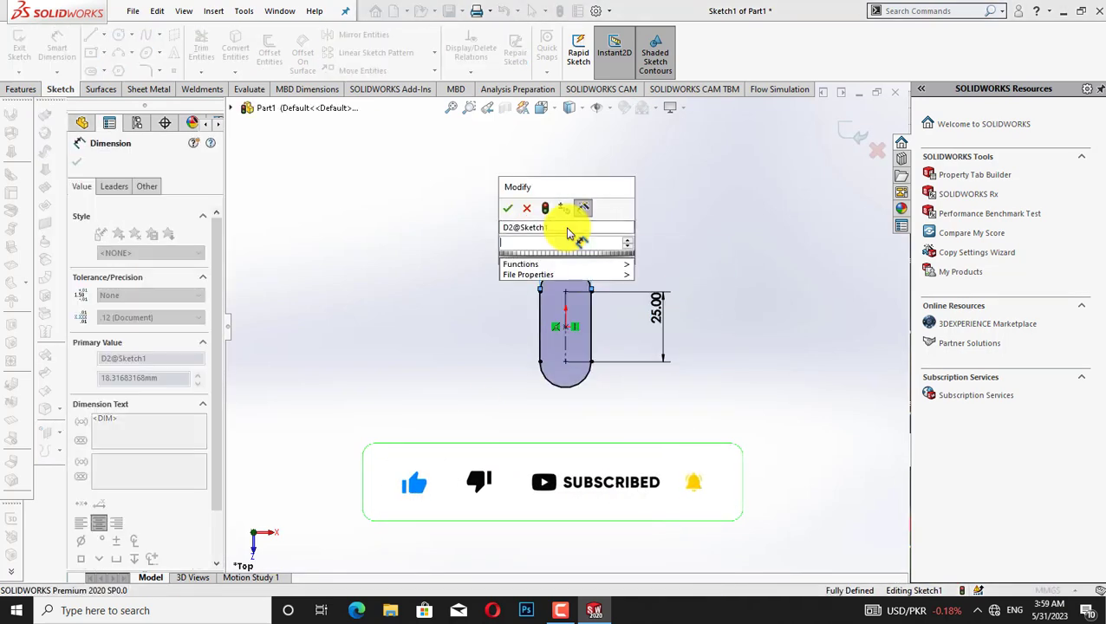
pyautogui.write('18')
pyautogui.press('Return')
# - Extrude the slot sketch 8 mm into a solid slab
pyautogui.click(76, 163)
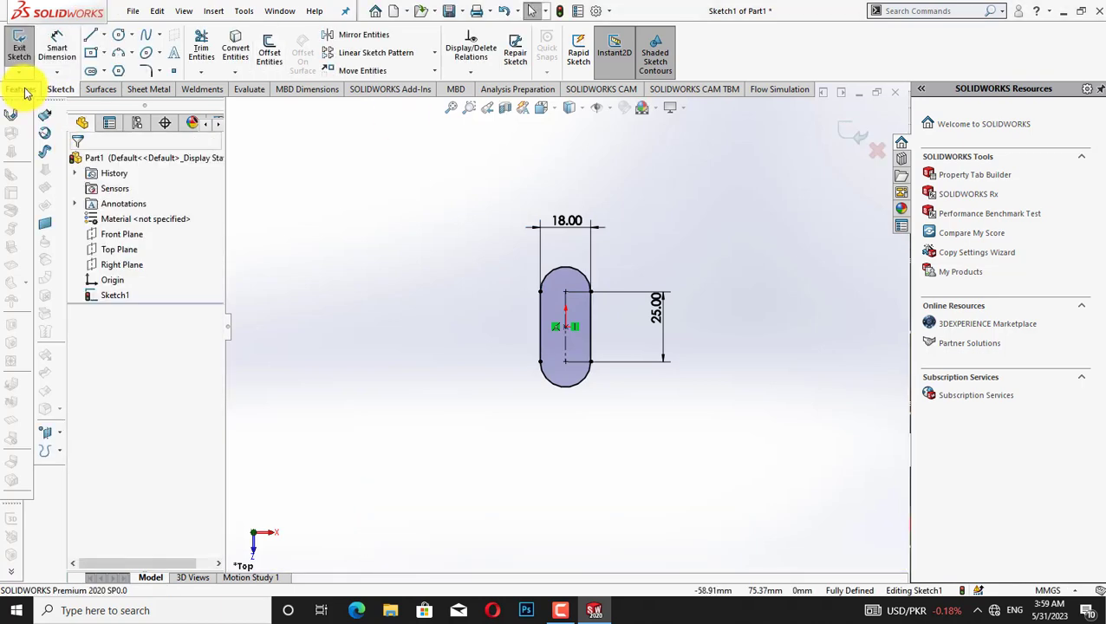
pyautogui.click(21, 89)
pyautogui.click(24, 48)
pyautogui.press('BackSpace')
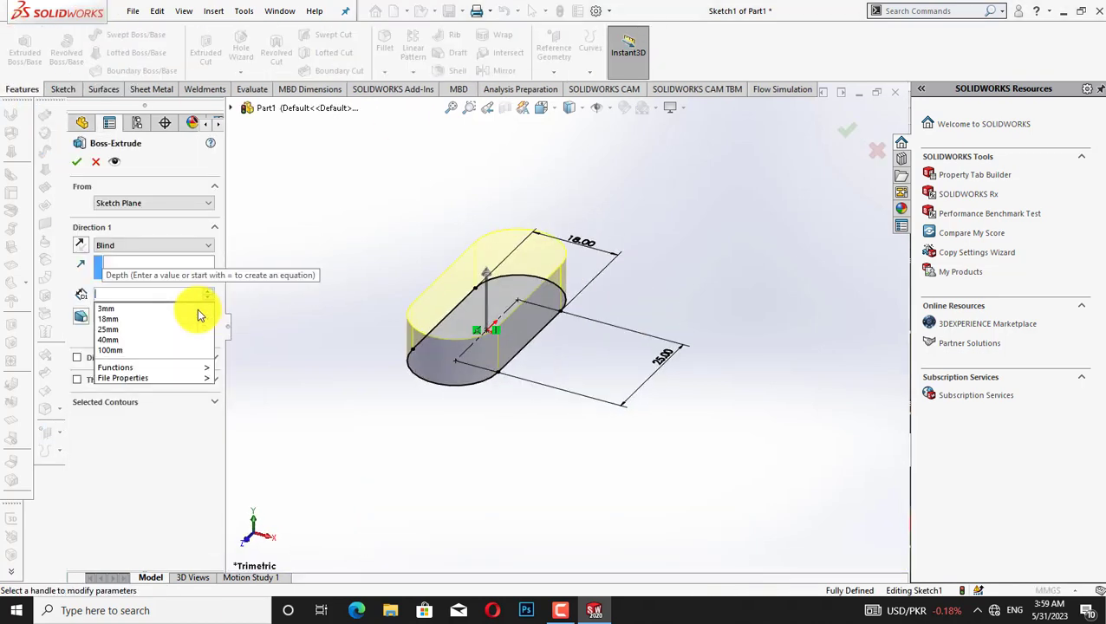
pyautogui.write('8.00mm')
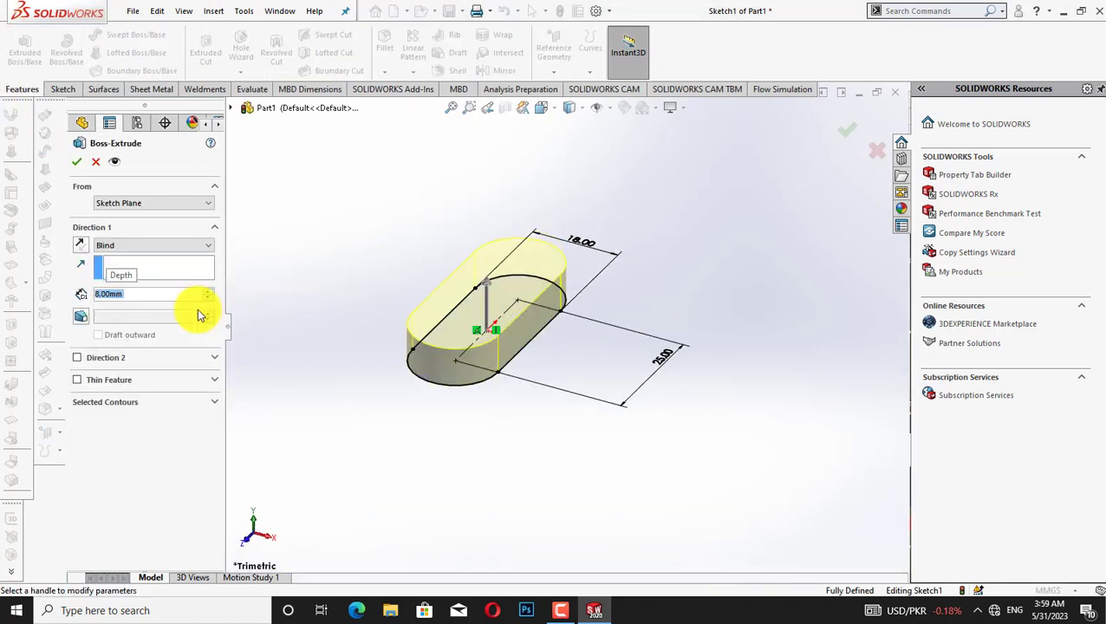
pyautogui.click(76, 162)
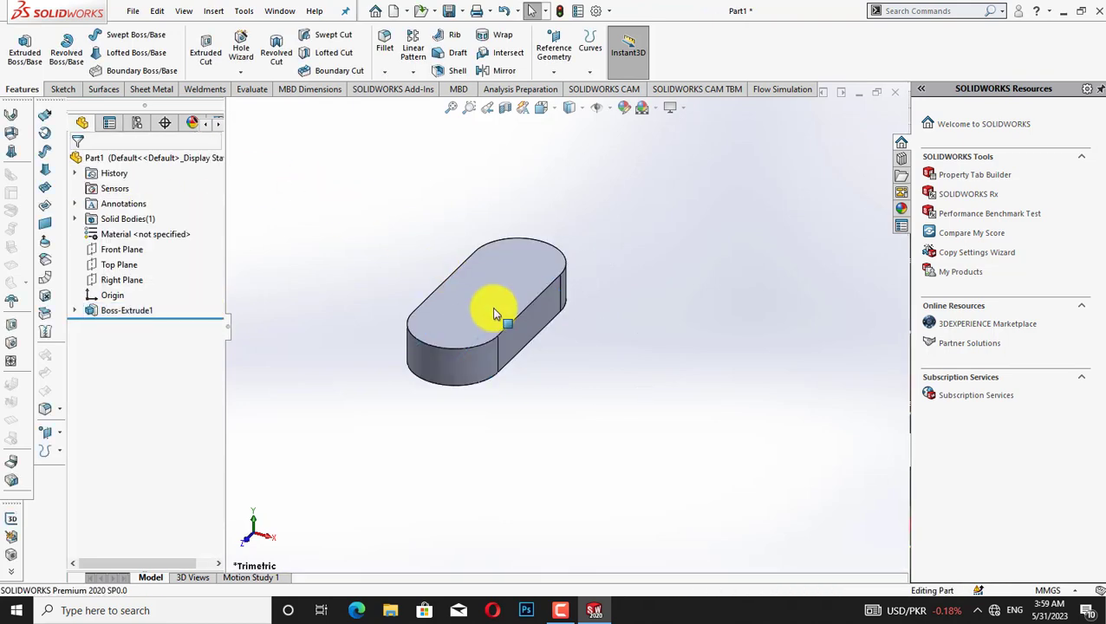
pyautogui.rightClick(492, 260)
# - On the slab's top face, sketch a 3 mm diameter circle at the origin
pyautogui.click(588, 239)
pyautogui.rightClick(582, 213)
pyautogui.click(598, 238)
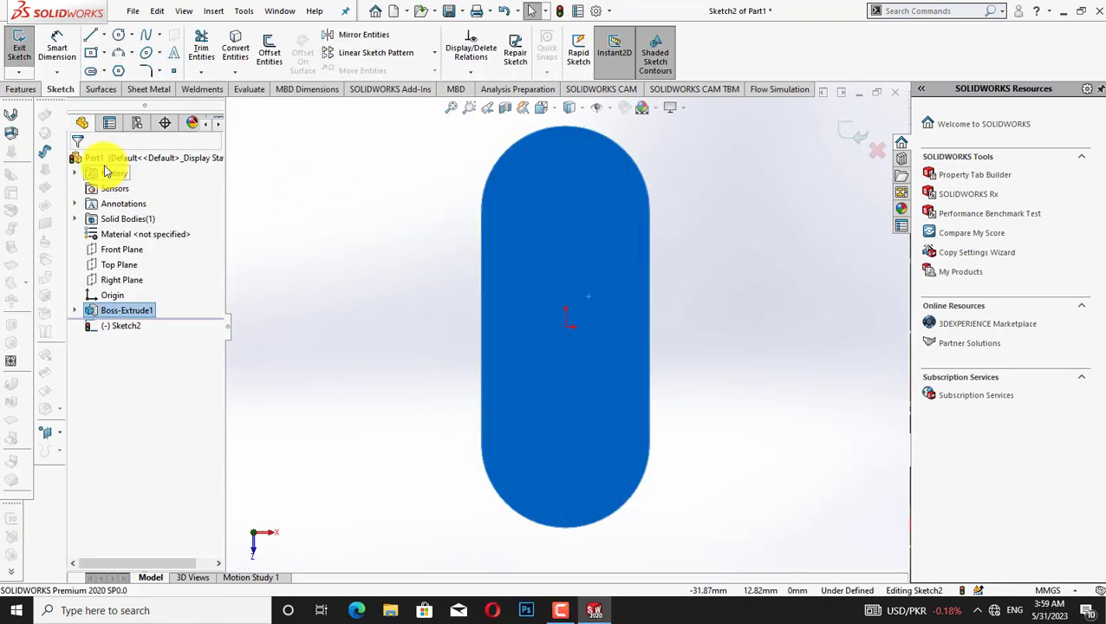
pyautogui.click(567, 327)
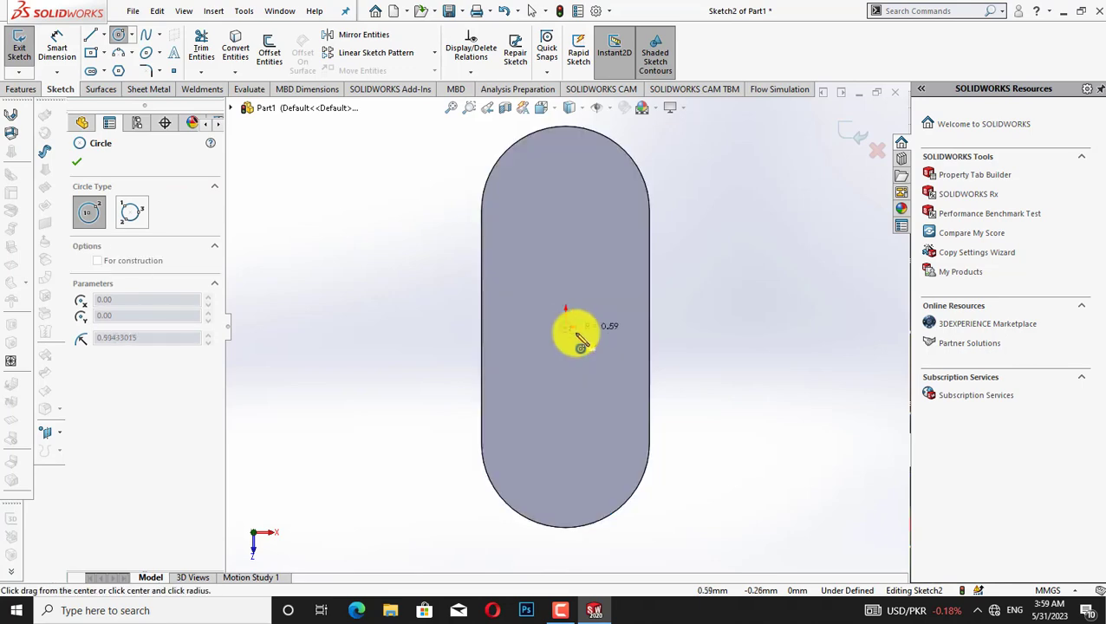
pyautogui.click(579, 333)
pyautogui.rightClick(406, 342)
pyautogui.click(408, 347)
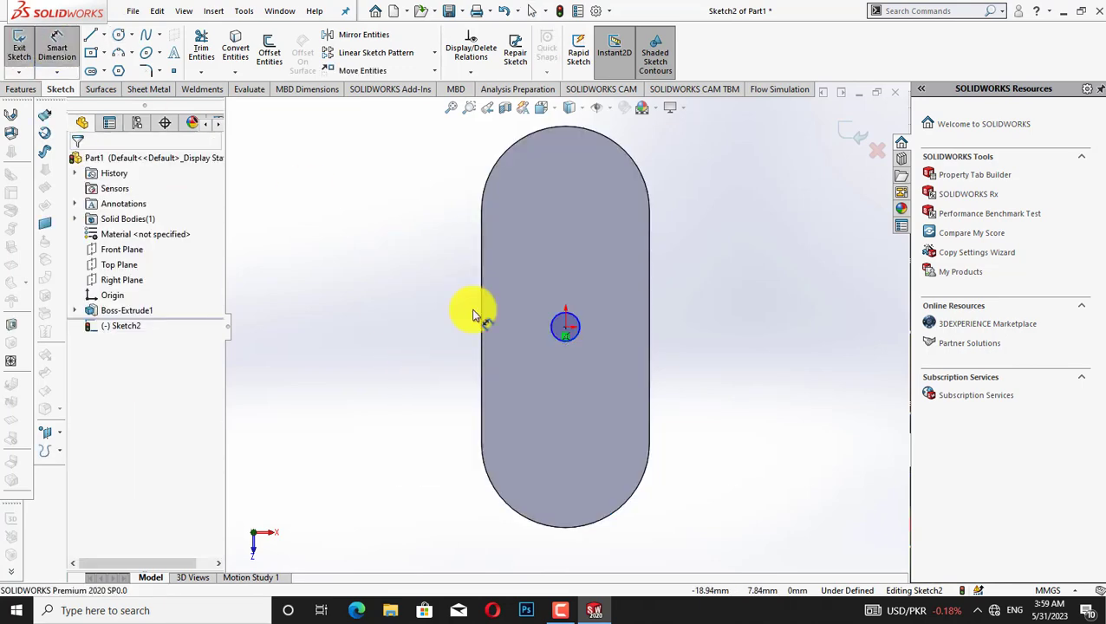
pyautogui.click(555, 332)
pyautogui.click(310, 306)
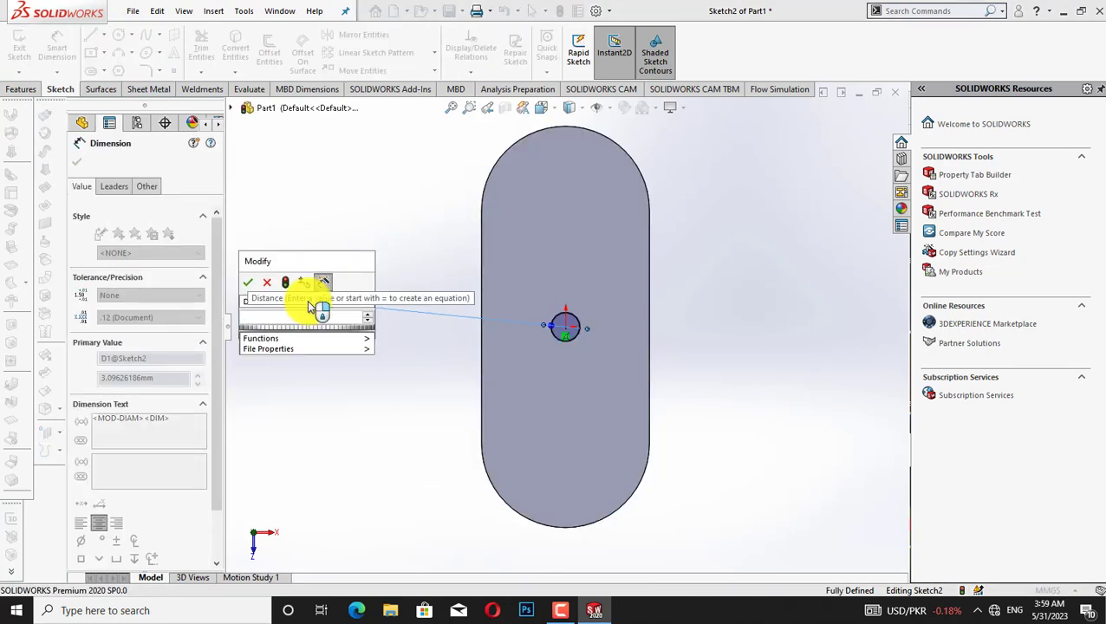
pyautogui.write('3')
pyautogui.press('Return')
# - Extrude the circle as a separate pin body with 8 mm height
pyautogui.click(76, 162)
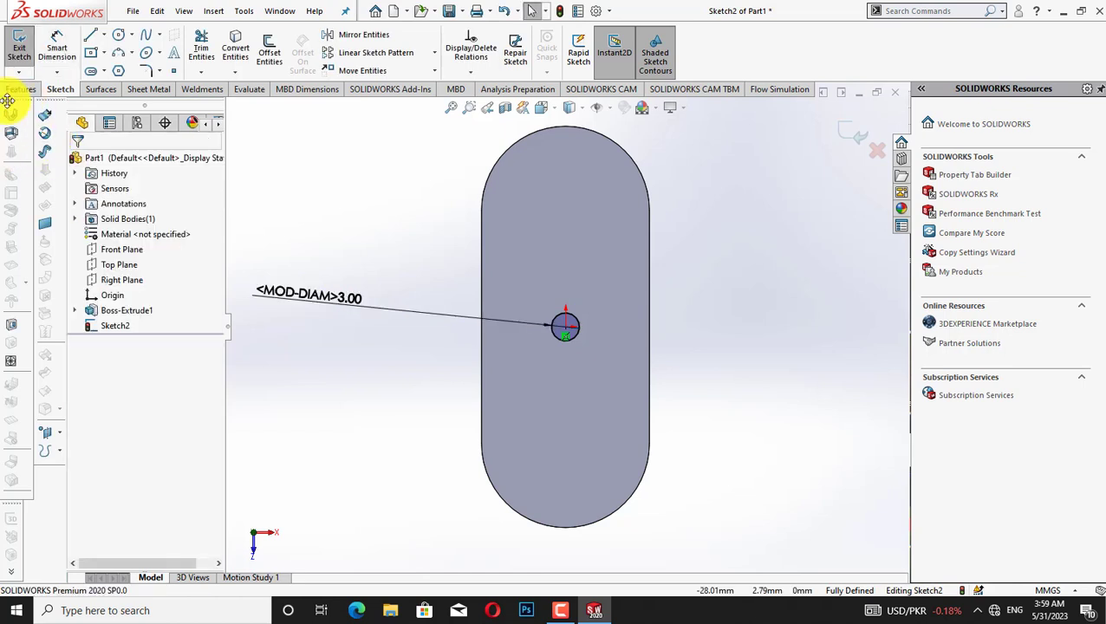
pyautogui.click(19, 89)
pyautogui.click(19, 65)
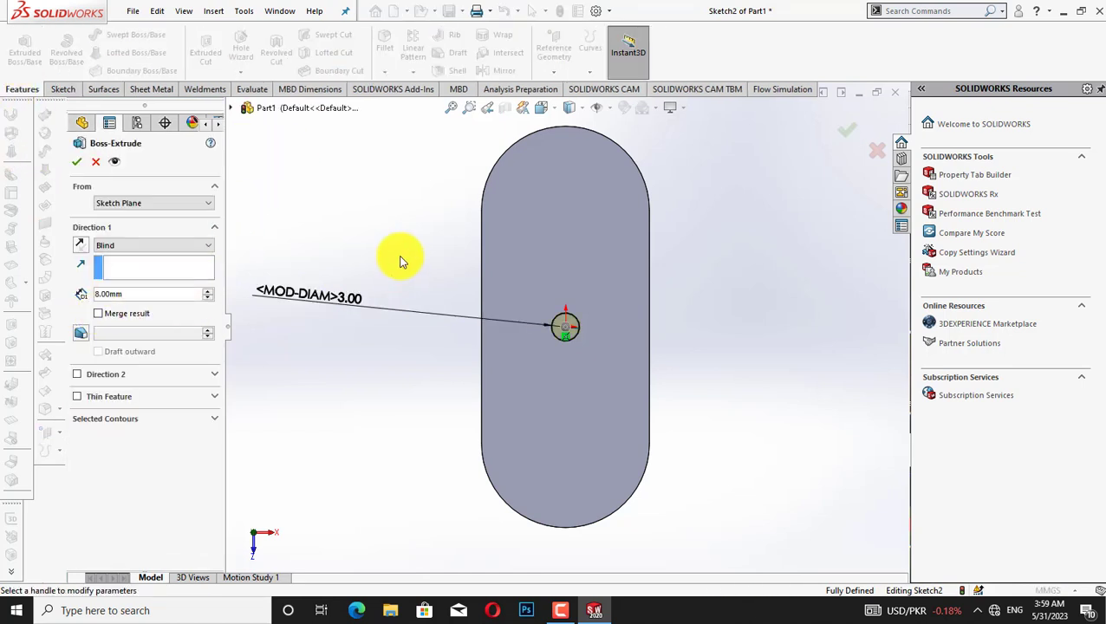
pyautogui.hotkey('ctrl', '4')
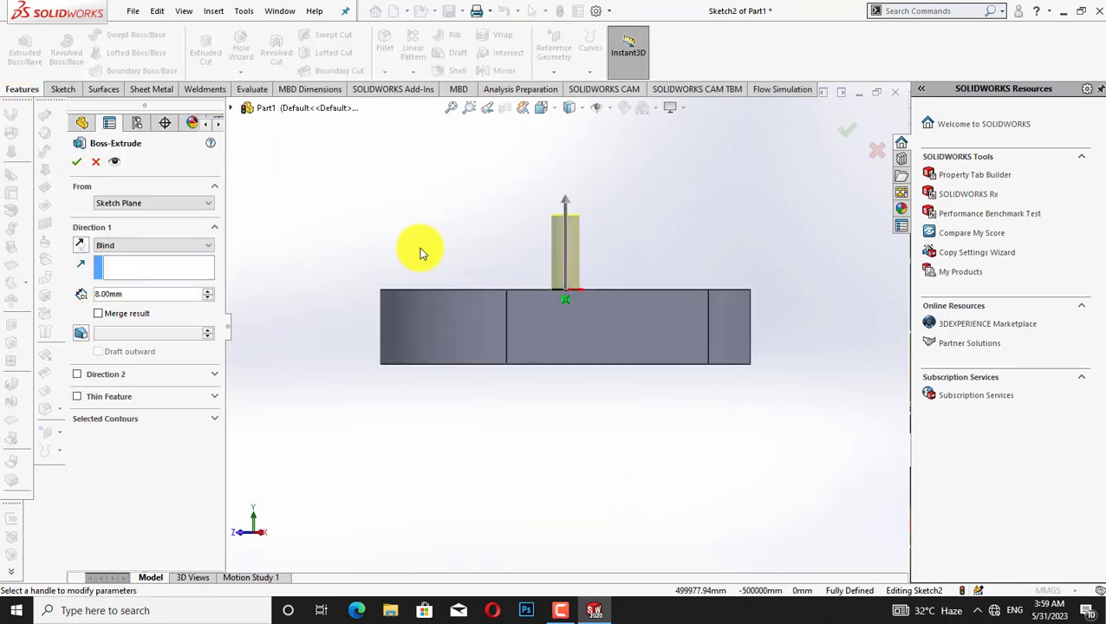
pyautogui.click(208, 292)
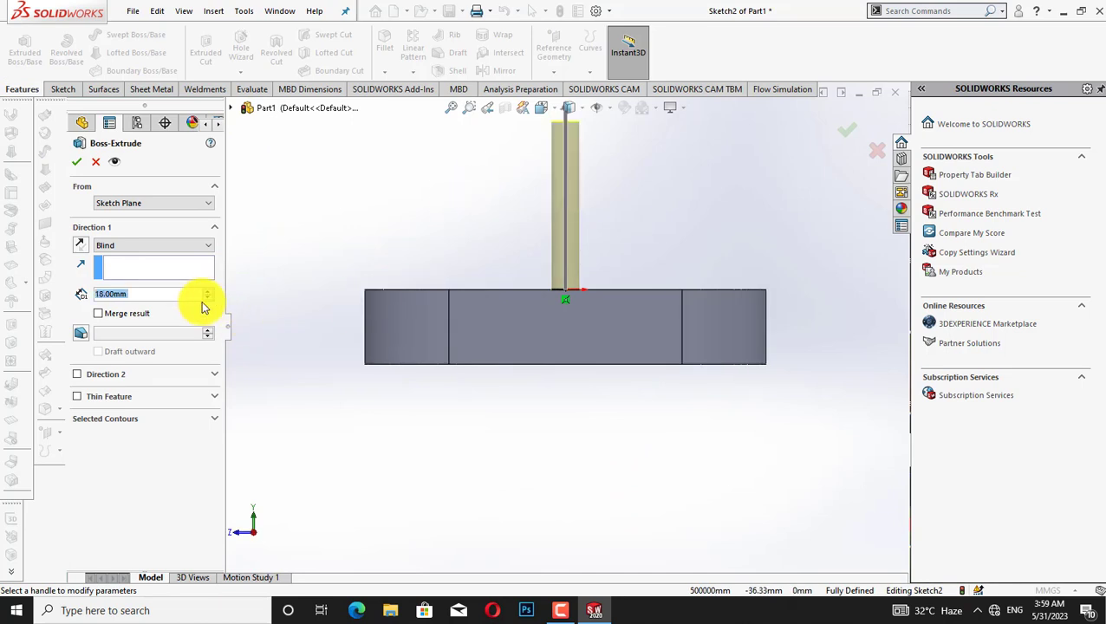
pyautogui.click(183, 299)
pyautogui.press('BackSpace')
pyautogui.press('BackSpace')
# - Change the pin height to 12 mm and accept the extrusion
pyautogui.press('BackSpace')
pyautogui.press('BackSpace')
pyautogui.press('BackSpace')
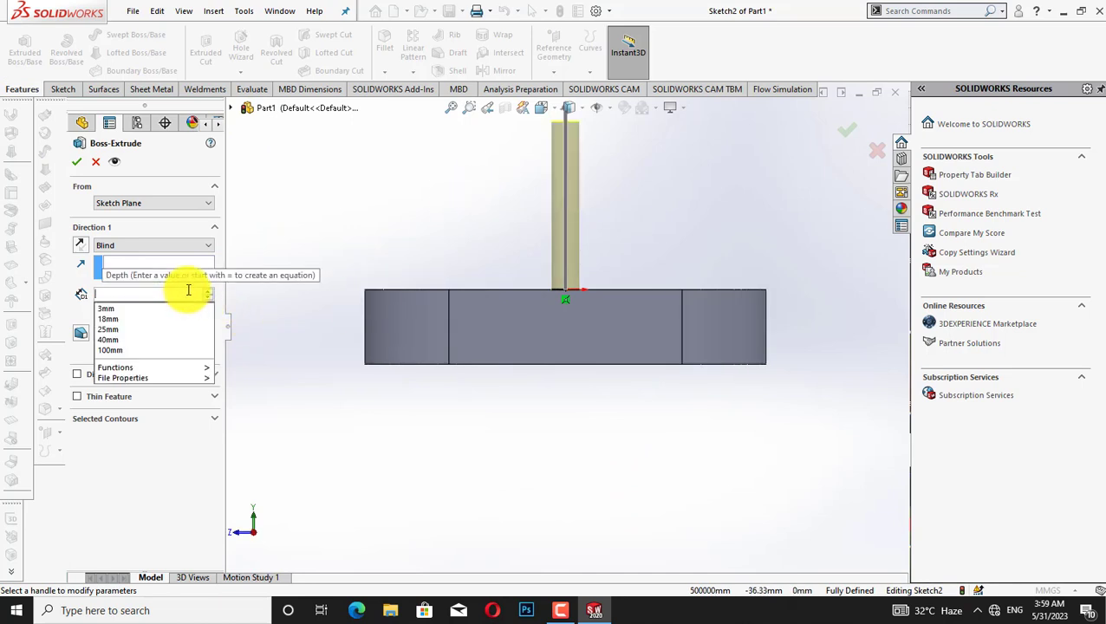
pyautogui.write('8')
pyautogui.press('Return')
pyautogui.click(156, 299)
pyautogui.press('BackSpace')
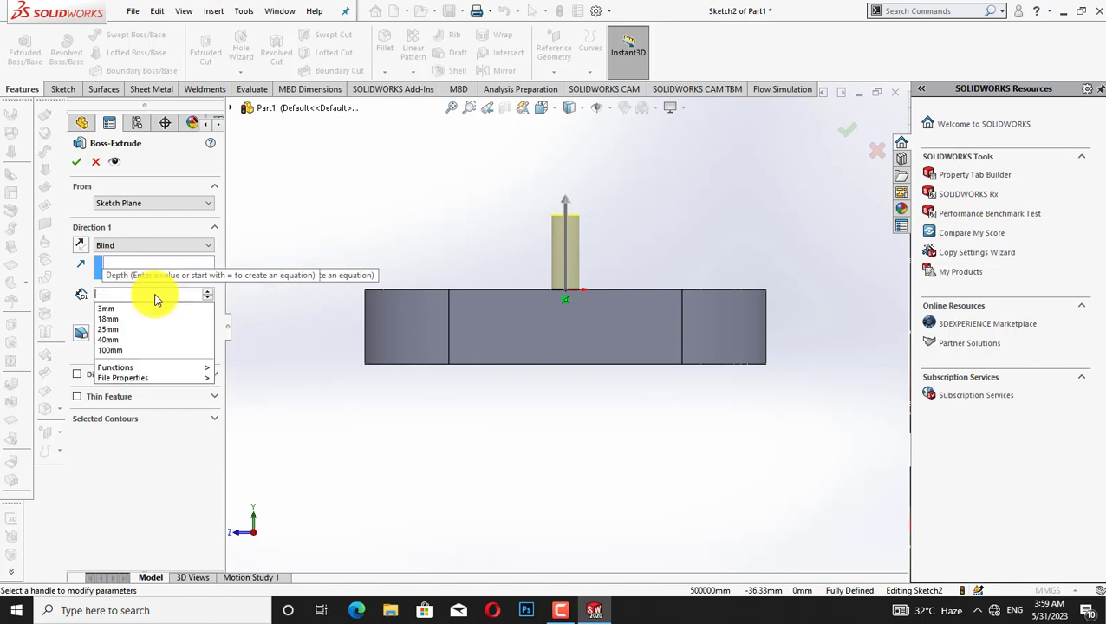
pyautogui.write('12')
pyautogui.press('Return')
pyautogui.click(76, 161)
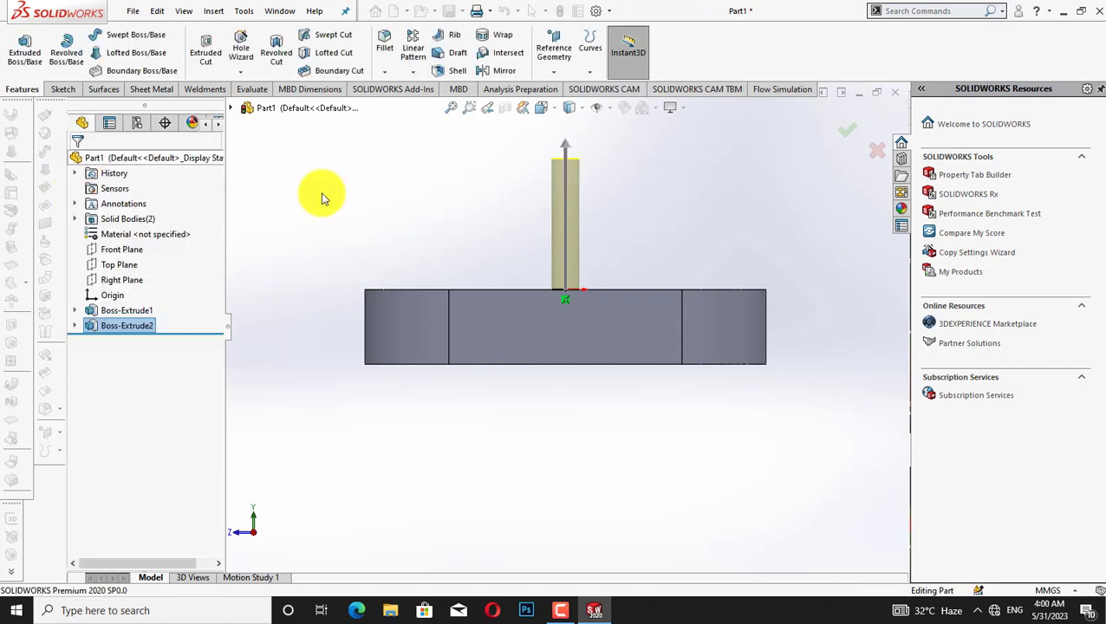
# - Start a Fill Pattern with the slab's top face as area and the pin as feature
pyautogui.click(414, 71)
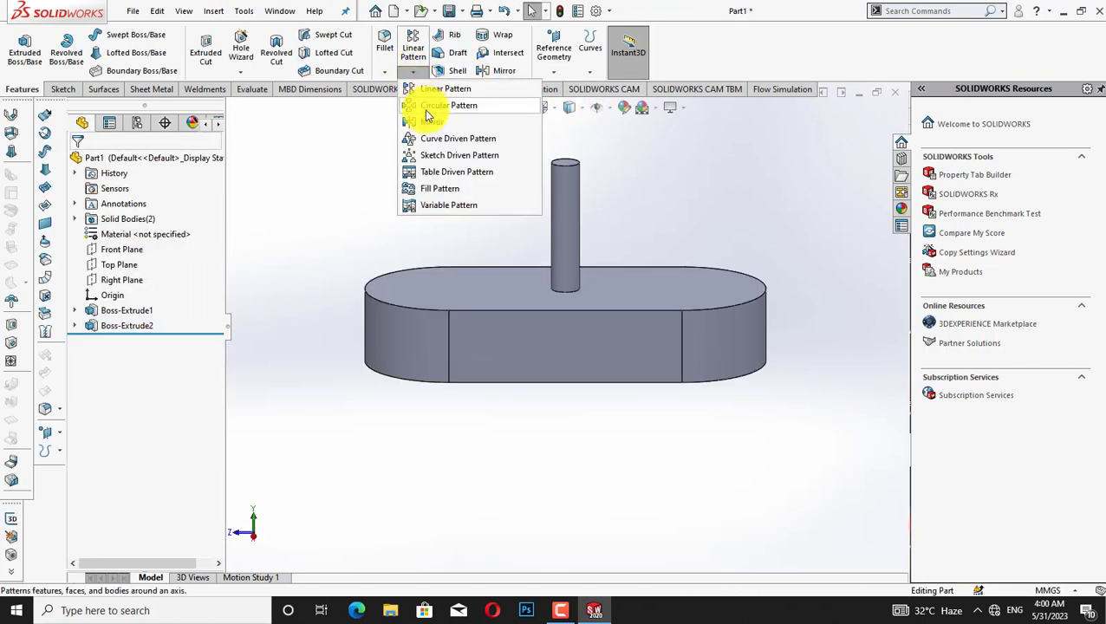
pyautogui.click(440, 189)
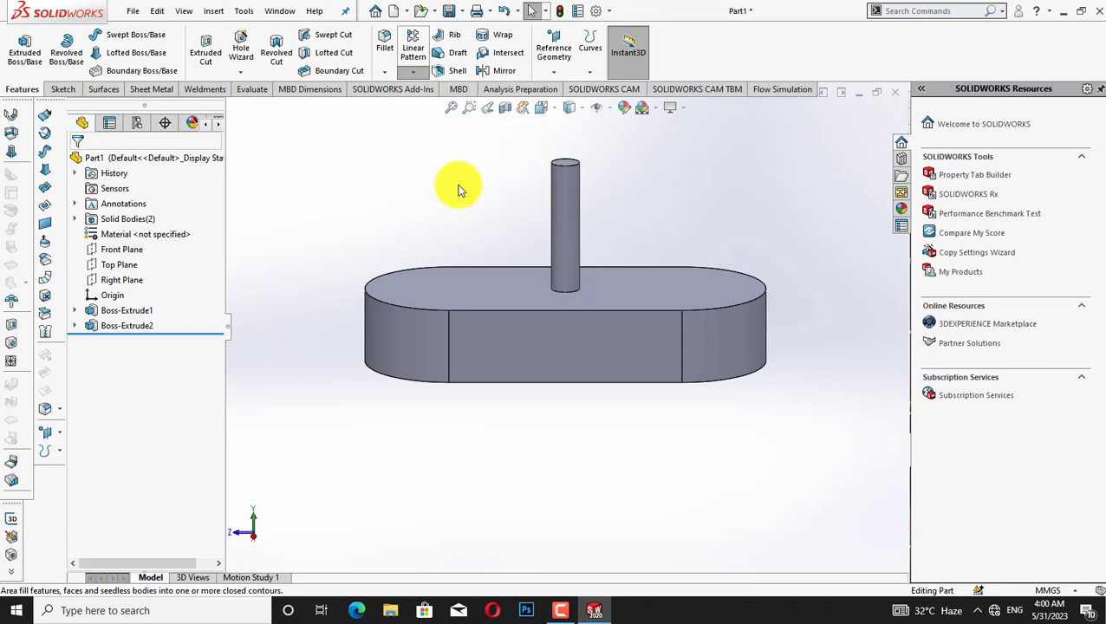
pyautogui.click(464, 311)
pyautogui.click(569, 216)
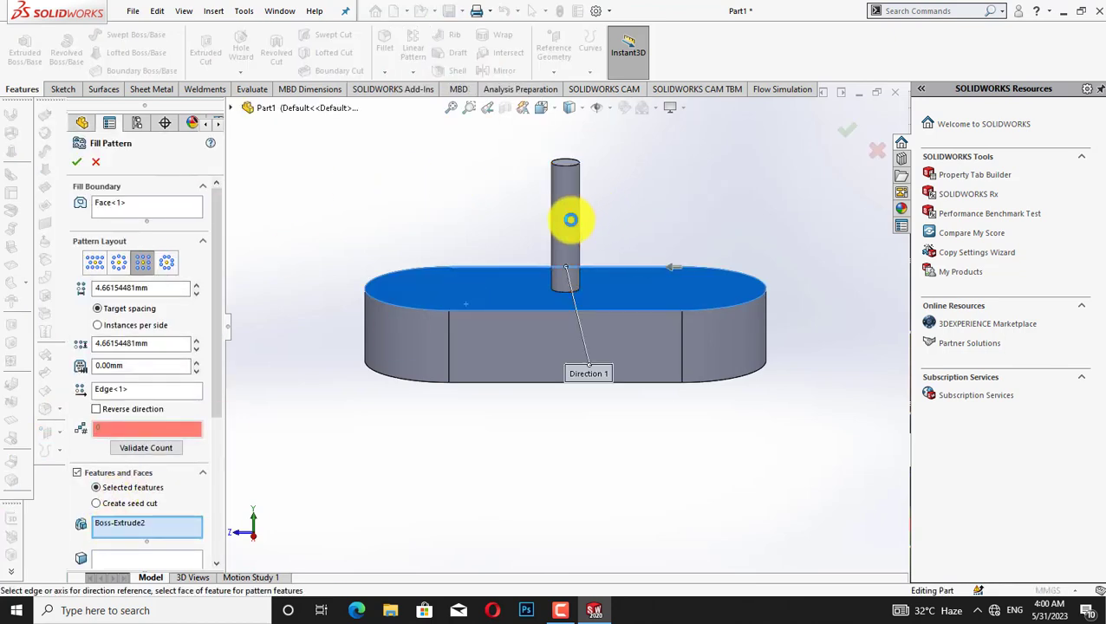
pyautogui.hotkey('ctrl', '5')
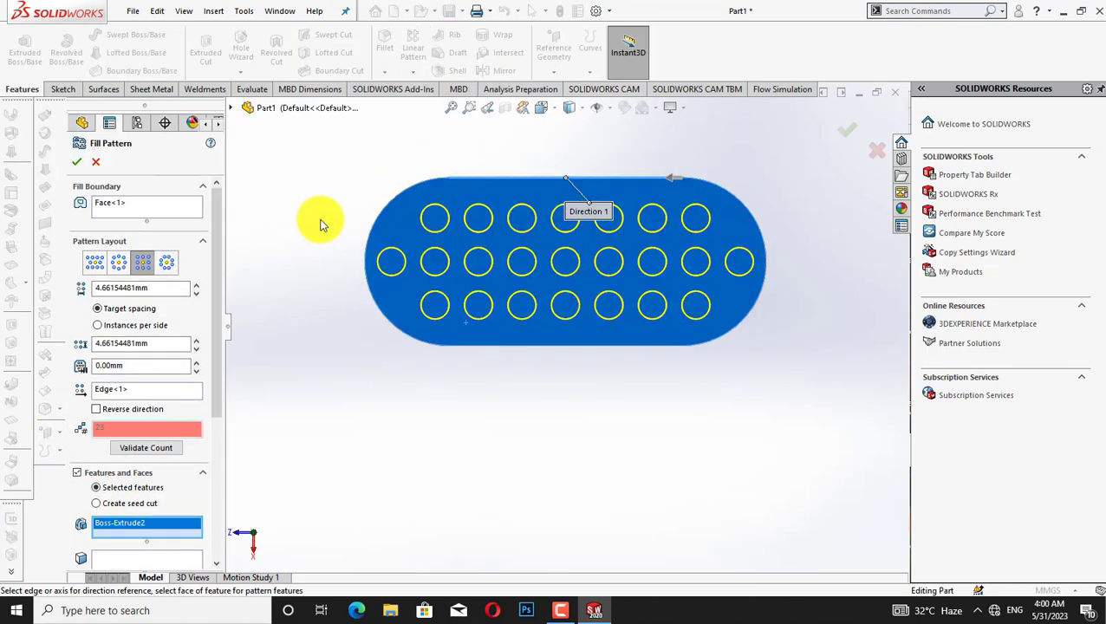
pyautogui.scroll(-2, 216, 303)
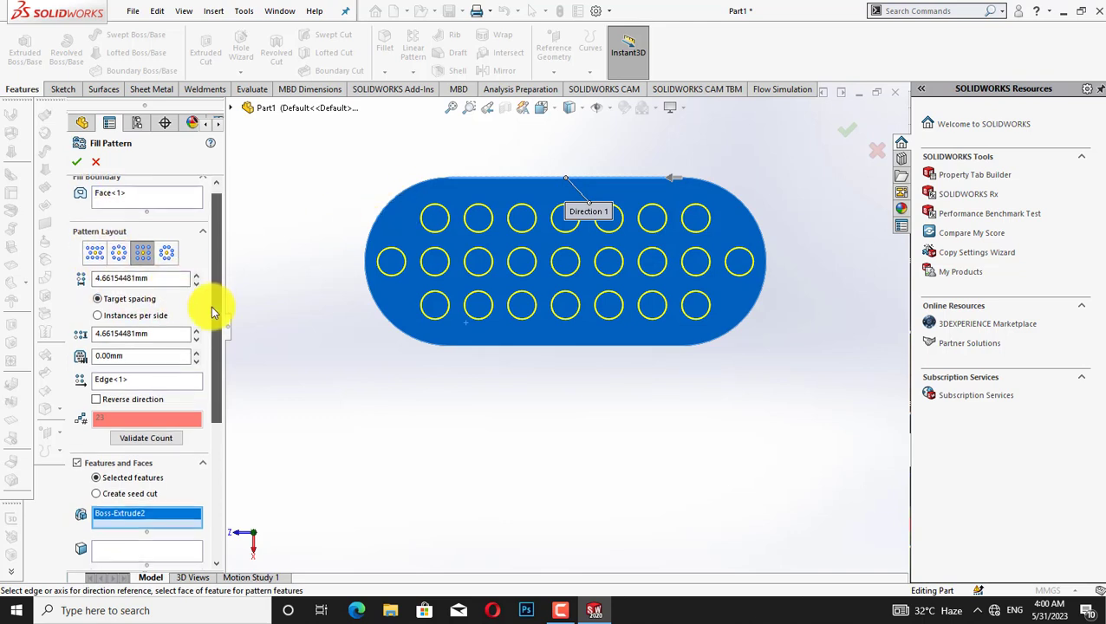
pyautogui.scroll(-3, 210, 313)
pyautogui.scroll(2, 194, 395)
pyautogui.scroll(2, 198, 321)
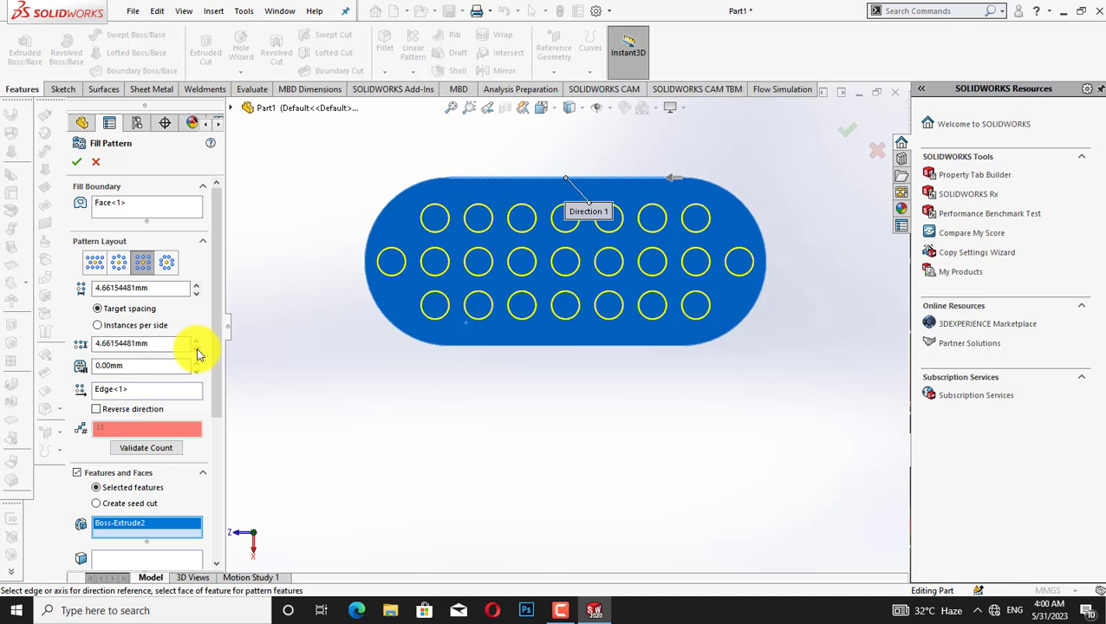
# - Keep 4.66154481 mm spacing, choose the circular layout, and accept the fill pattern
pyautogui.click(97, 288)
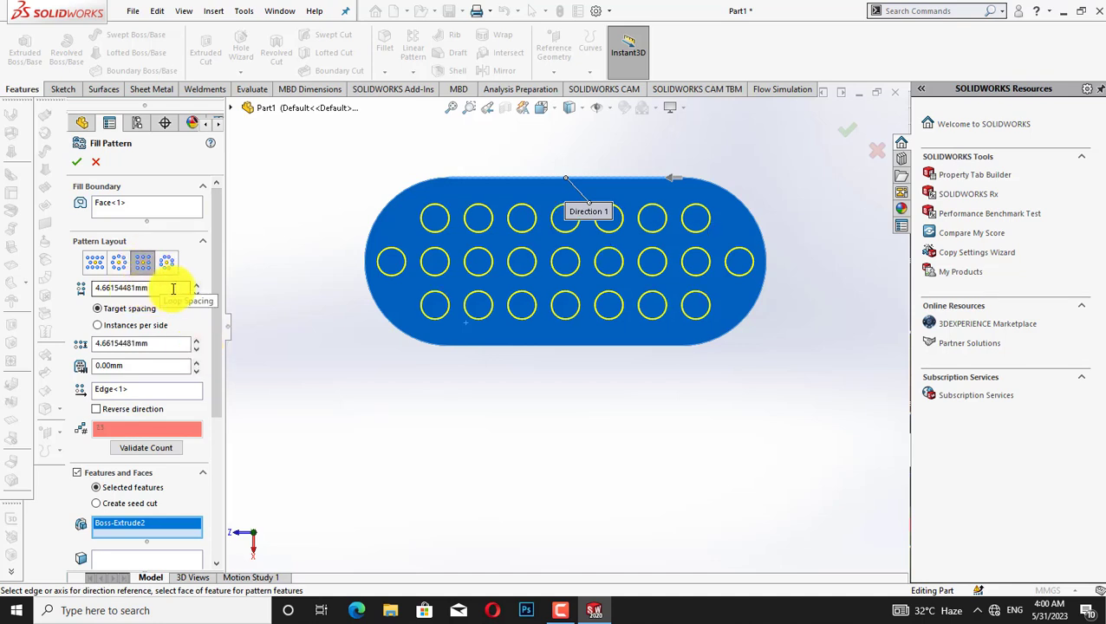
pyautogui.write('1')
pyautogui.click(196, 294)
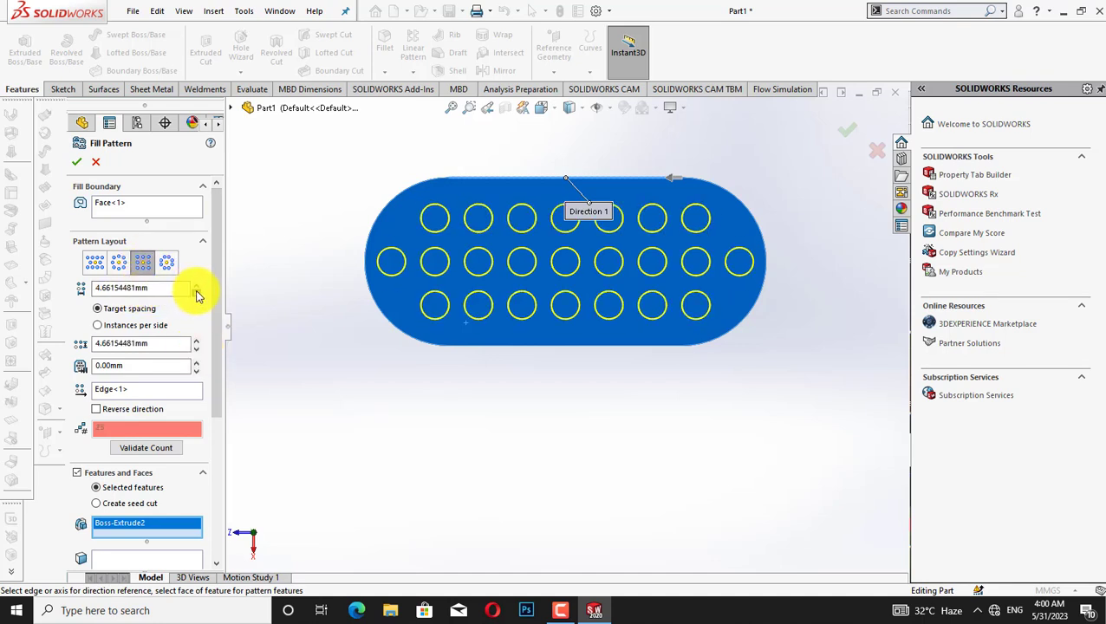
pyautogui.click(167, 264)
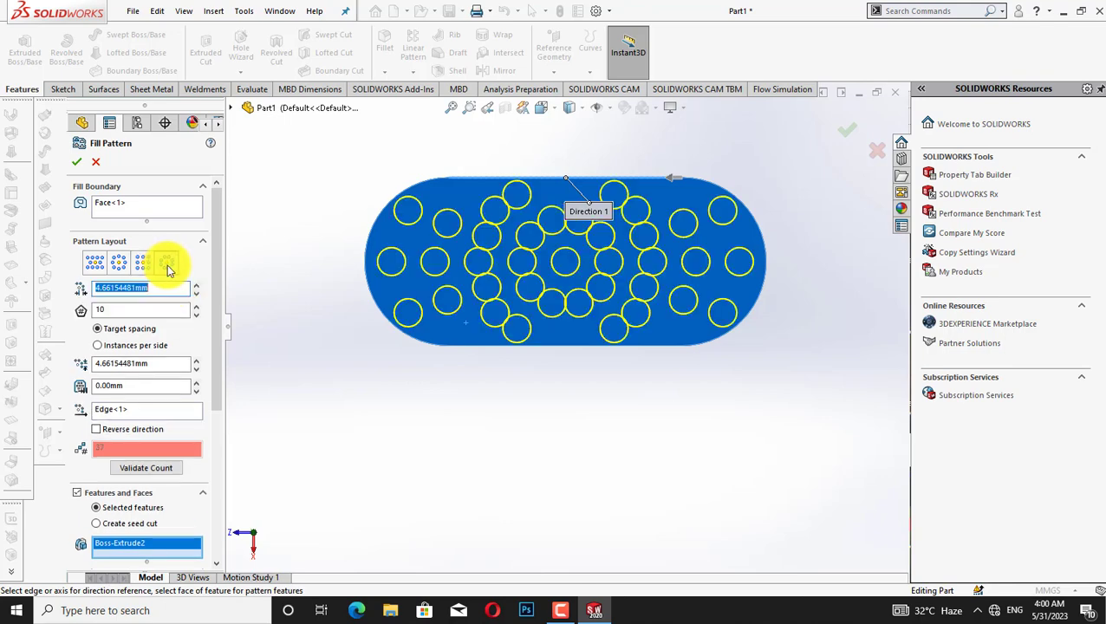
pyautogui.click(123, 272)
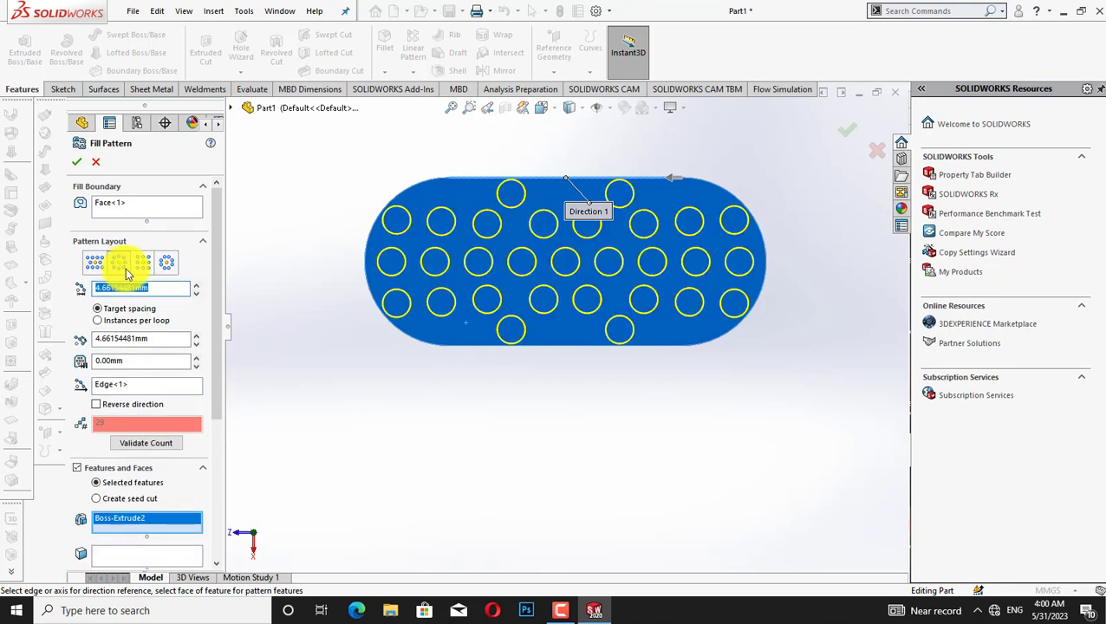
pyautogui.click(99, 270)
pyautogui.click(117, 273)
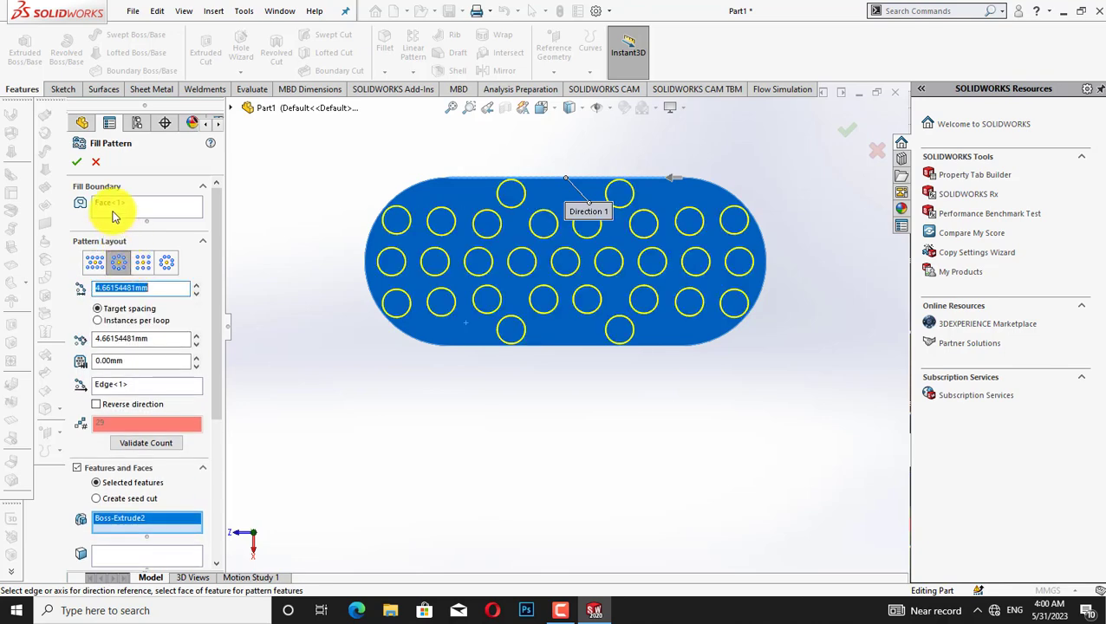
pyautogui.click(80, 164)
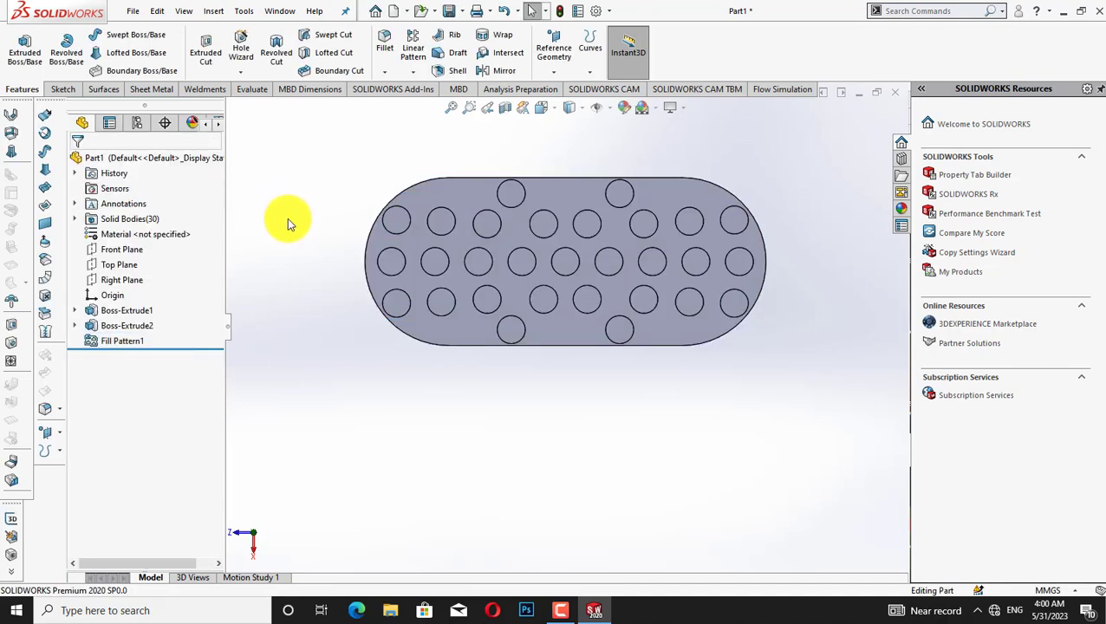
pyautogui.hotkey('ctrl', '1')
# - Start a sketch on the Right Plane and pan the head left for room
pyautogui.press('z')
pyautogui.press('z')
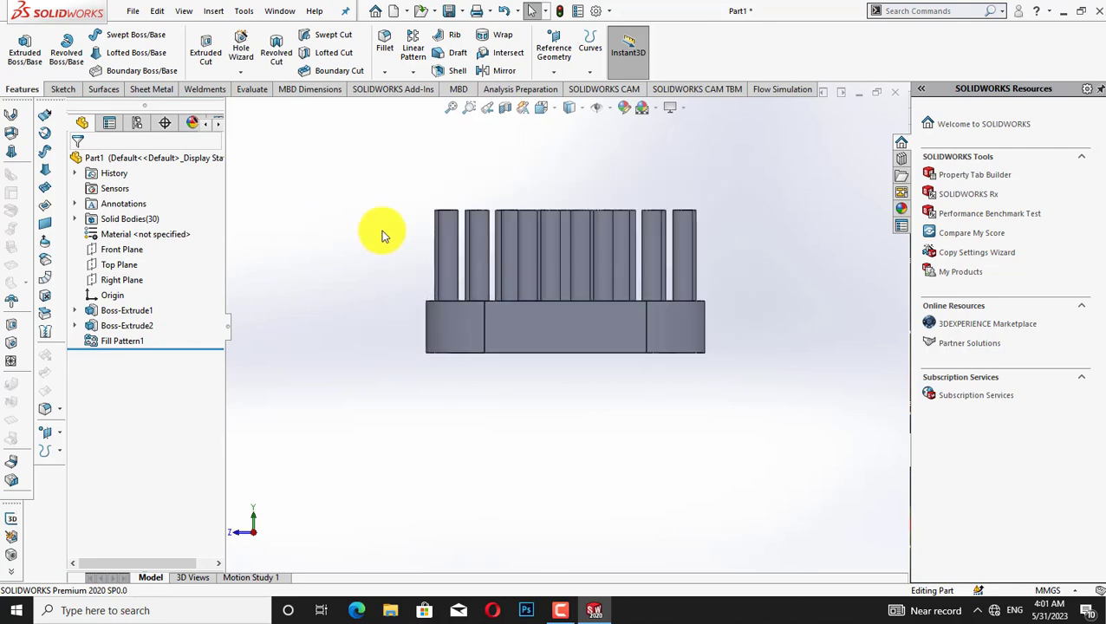
pyautogui.rightClick(124, 279)
pyautogui.click(136, 255)
pyautogui.rightClick(288, 189)
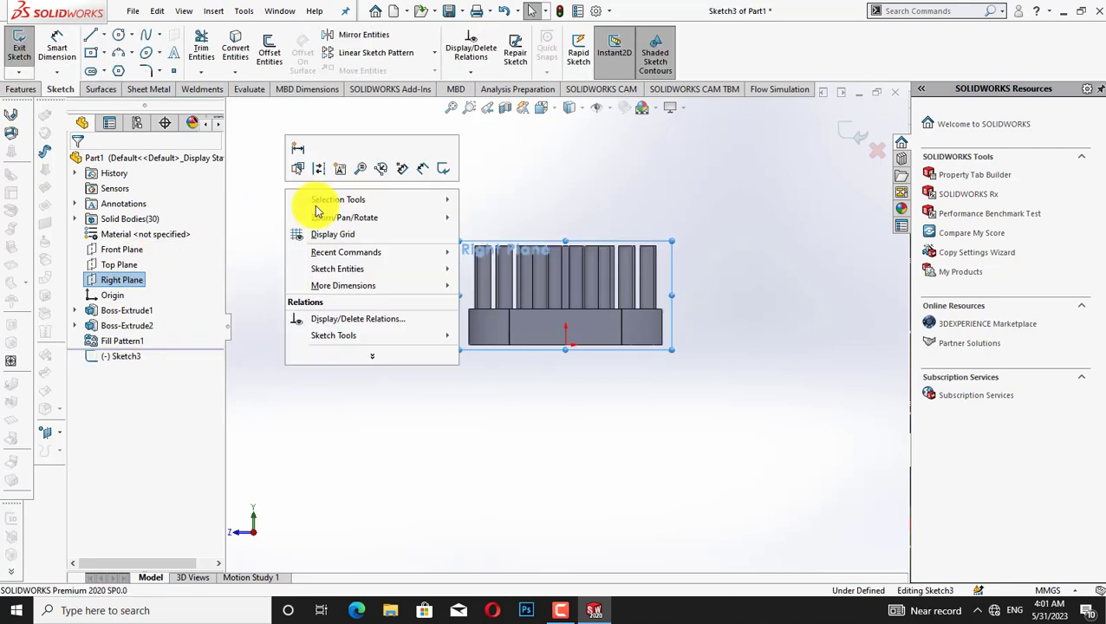
pyautogui.click(488, 284)
pyautogui.moveTo(603, 382)
pyautogui.mouseDown()
pyautogui.moveTo(402, 412)
pyautogui.moveTo(407, 400)
pyautogui.mouseUp()
pyautogui.rightClick(364, 198)
pyautogui.click(390, 206)
pyautogui.press('z')
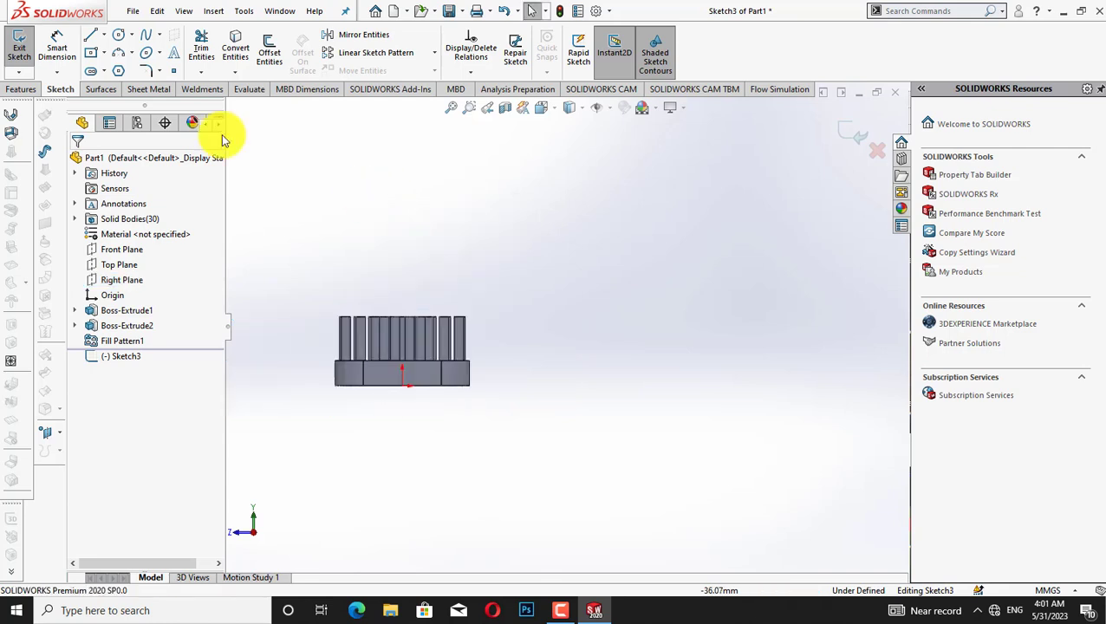
# - Draw a long shallow 3-point arc outward from the head's top edge
pyautogui.click(121, 53)
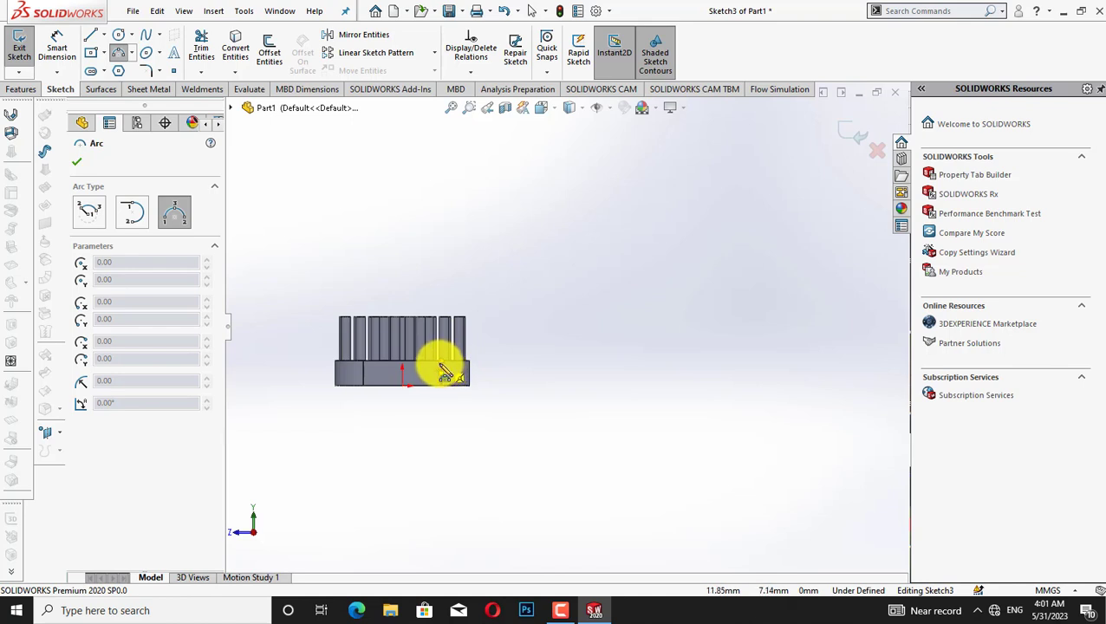
pyautogui.hotkey('shift', 'z')
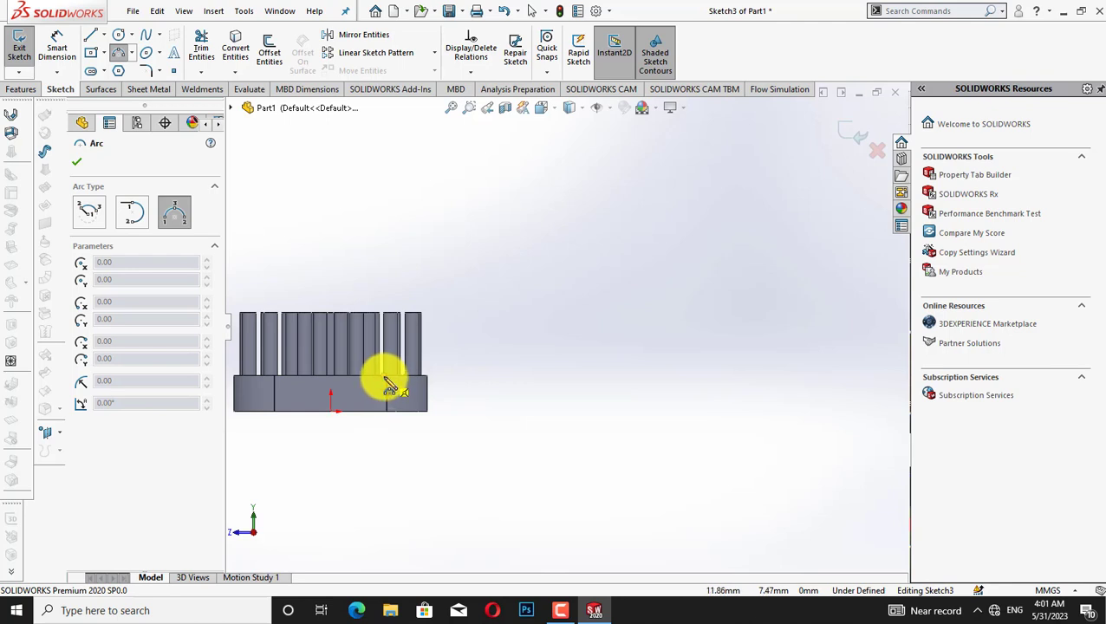
pyautogui.moveTo(394, 387); pyautogui.dragTo(723, 377)
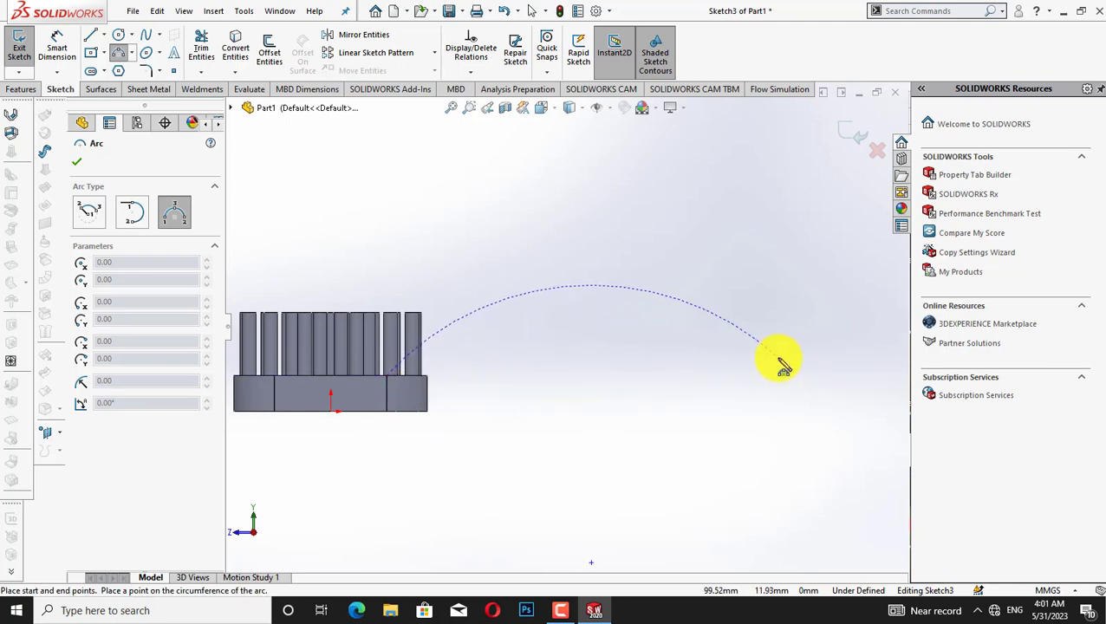
pyautogui.click(778, 359)
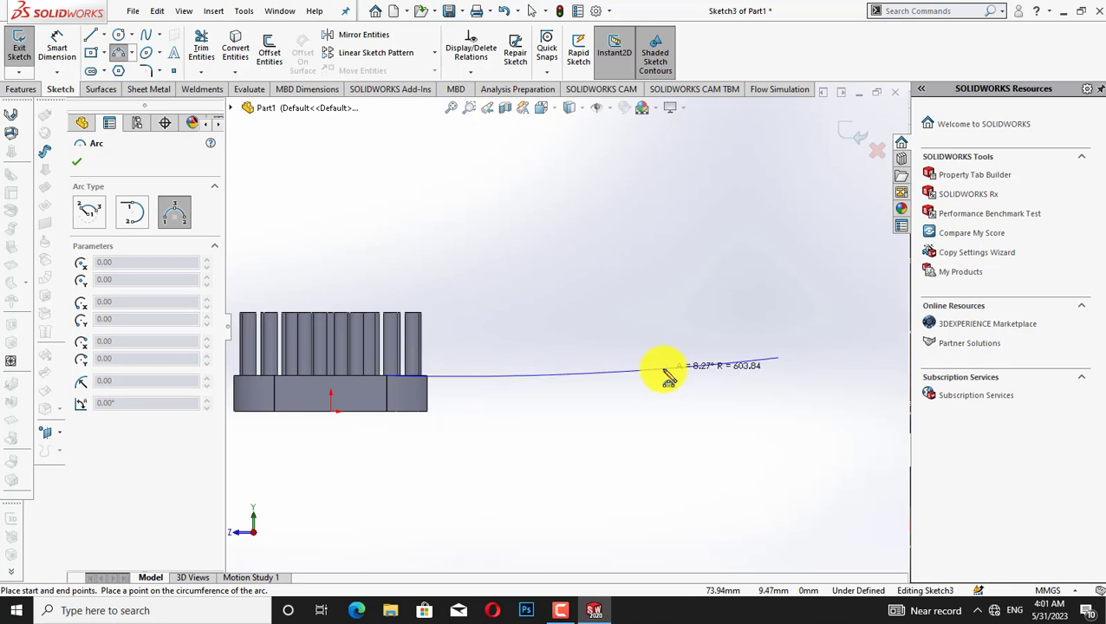
pyautogui.click(668, 377)
pyautogui.press('Escape')
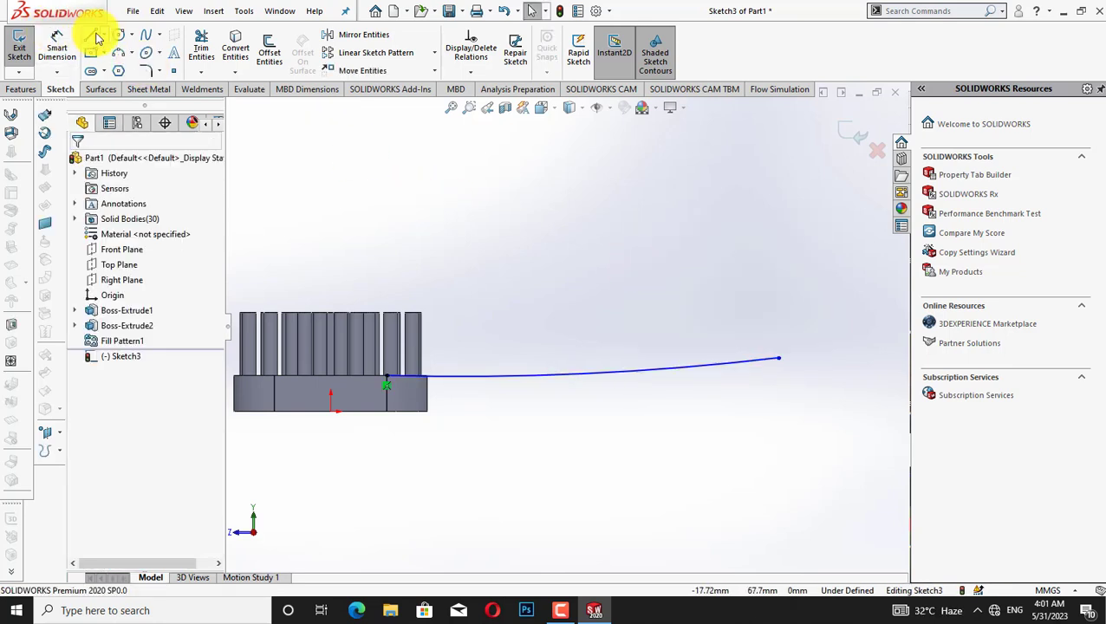
# - Draw a matching shallow 3-point arc from the head's bottom corner
pyautogui.click(121, 58)
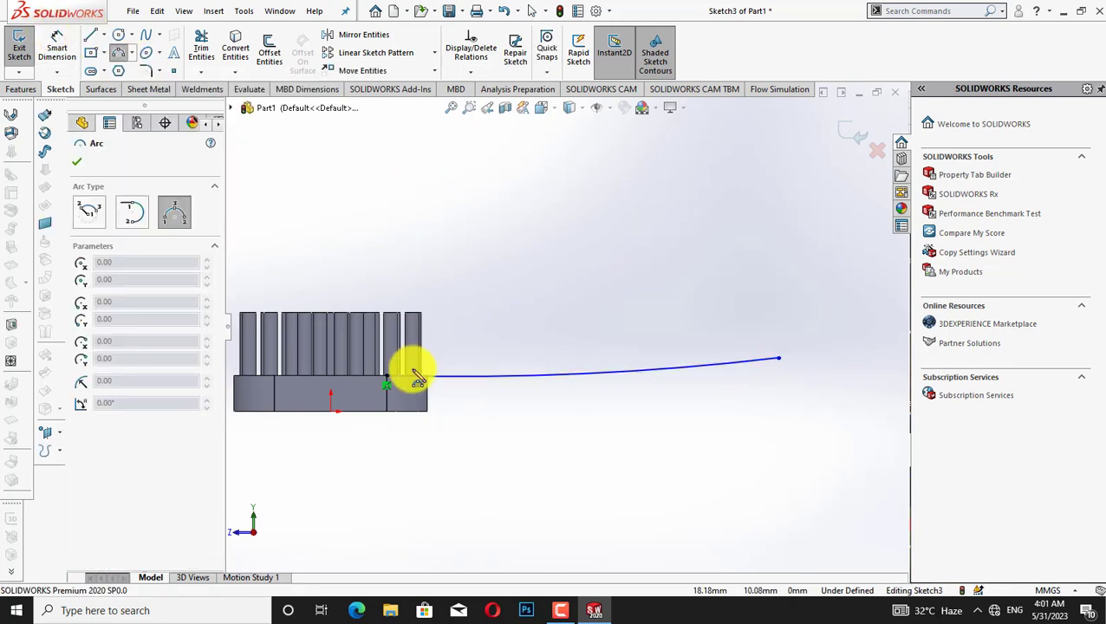
pyautogui.click(388, 410)
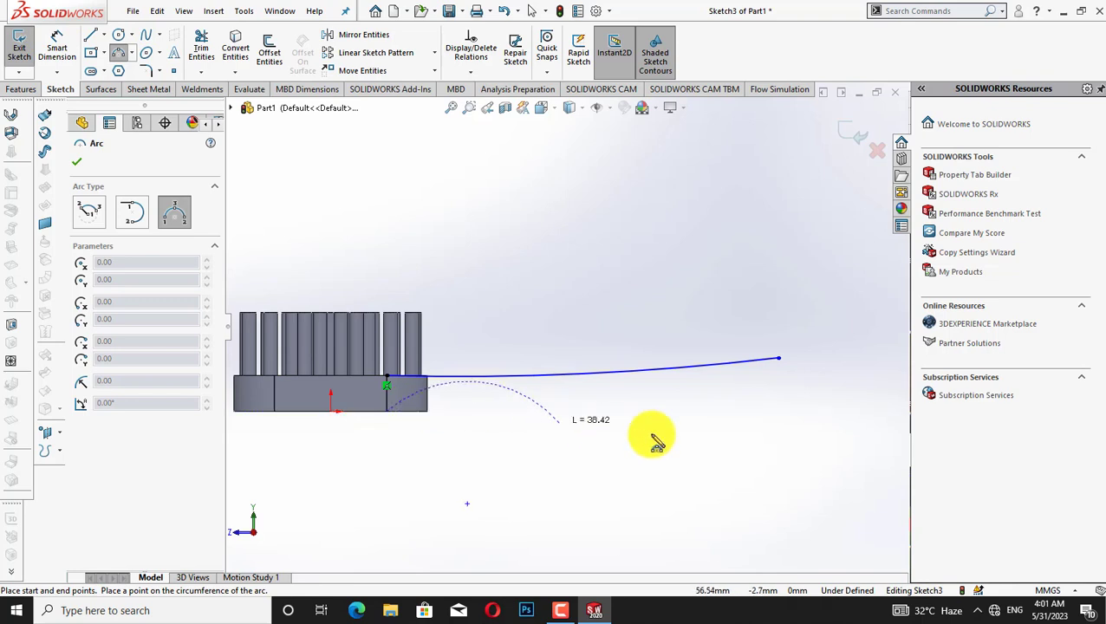
pyautogui.click(779, 412)
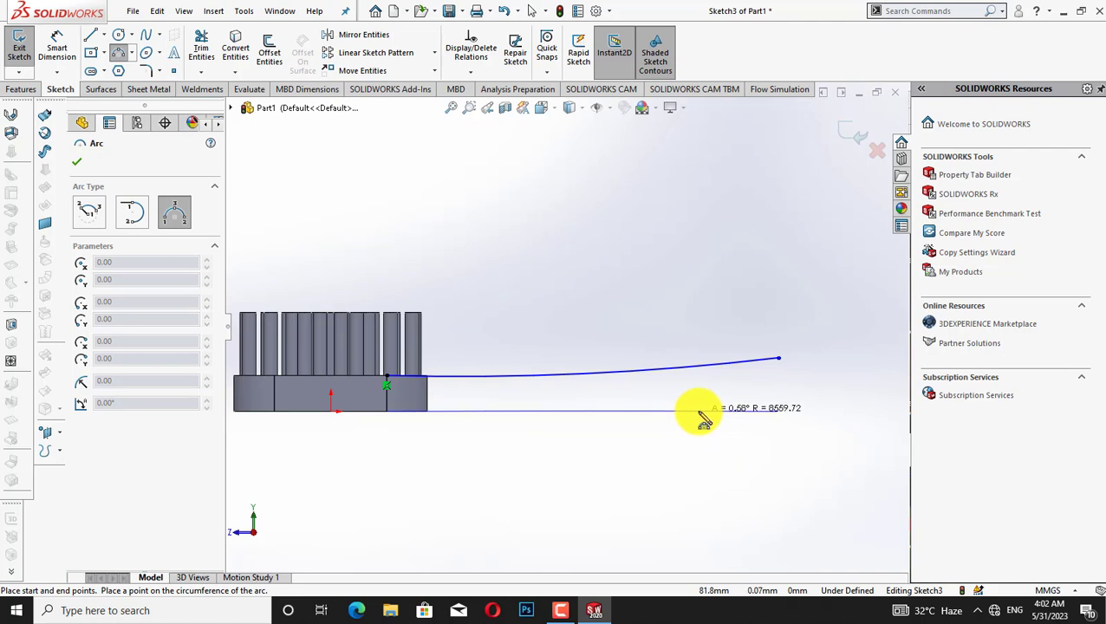
pyautogui.click(704, 418)
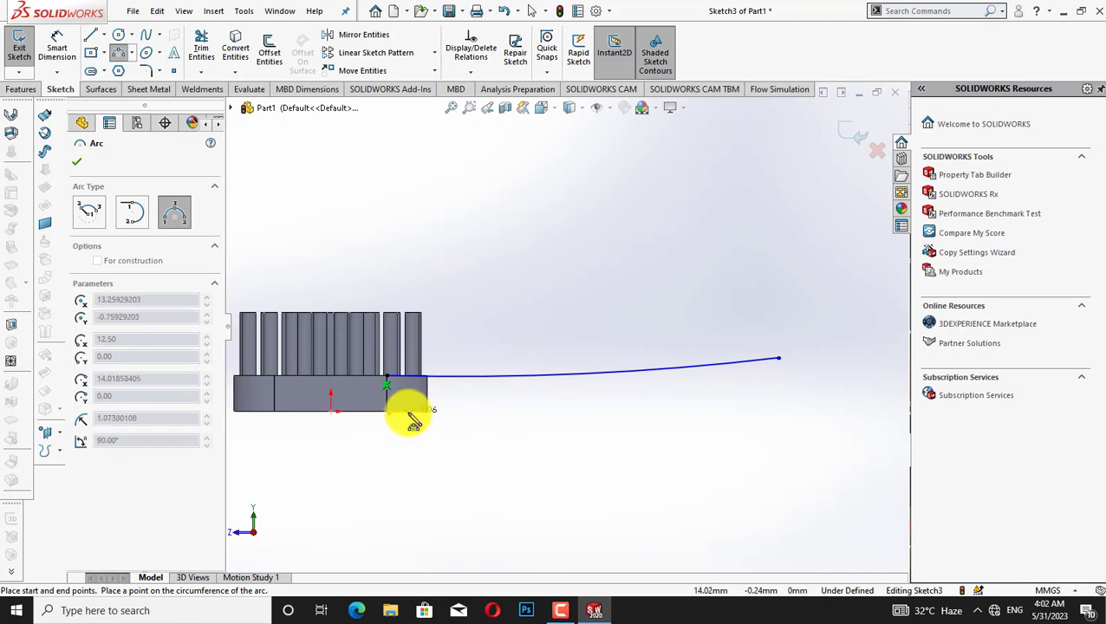
pyautogui.click(779, 410)
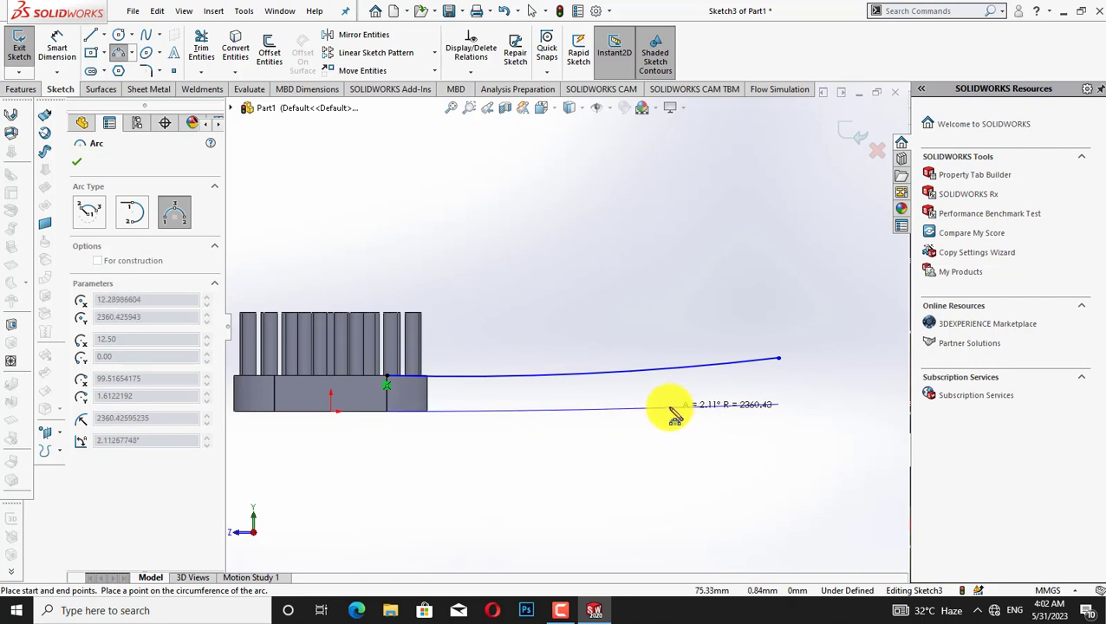
pyautogui.scroll(-3, 676, 415)
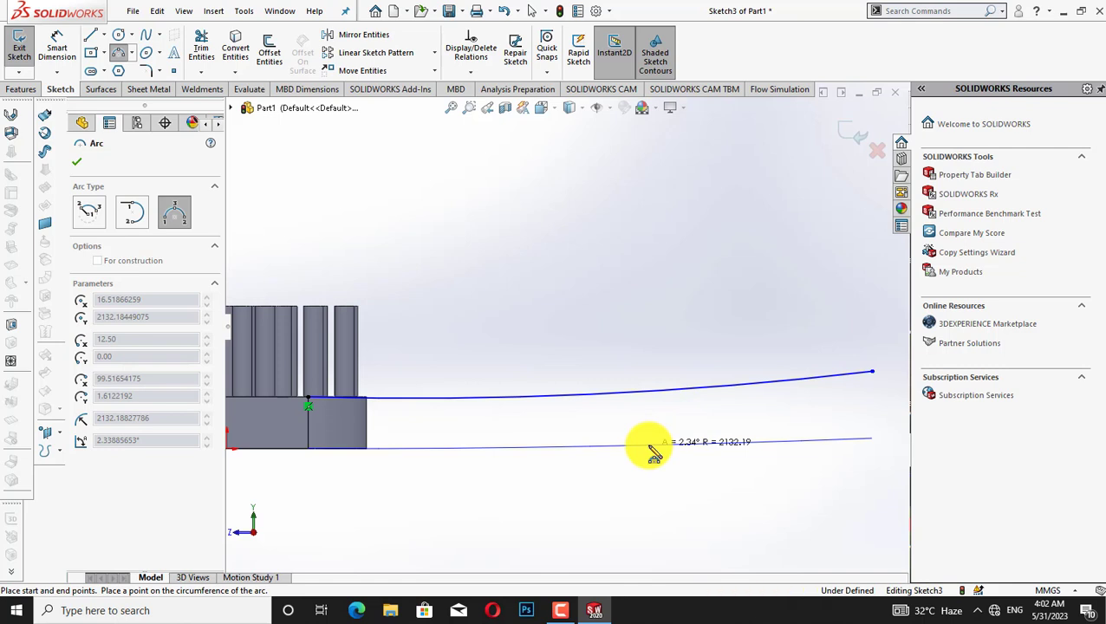
pyautogui.click(651, 446)
pyautogui.press('Escape')
# - Add a short upward-angled line at the upper arc's end
pyautogui.scroll(1, 637, 278)
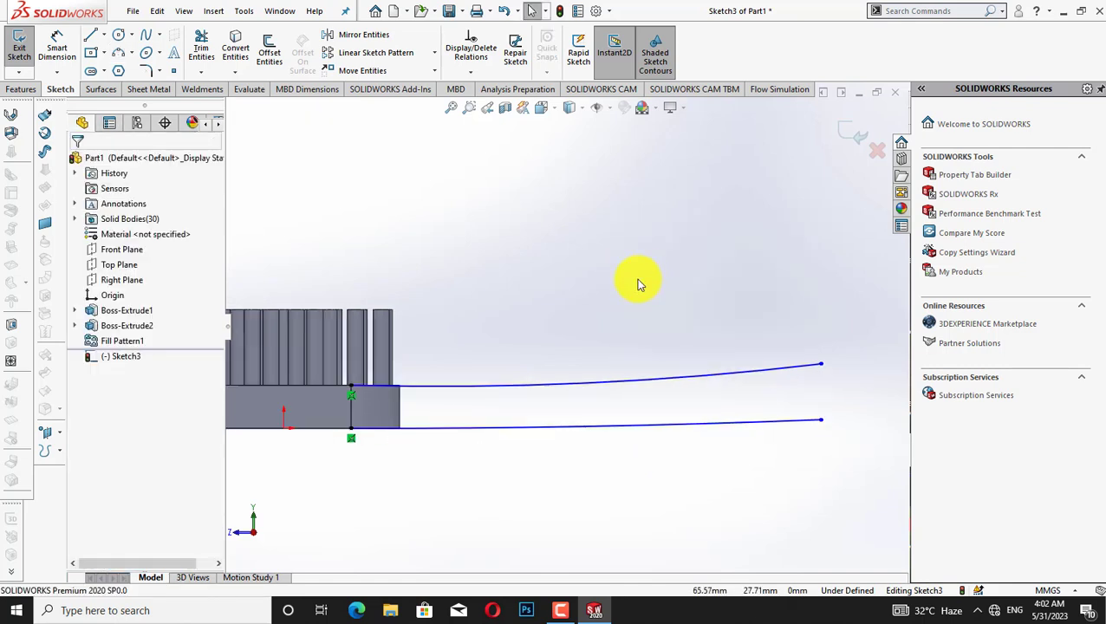
pyautogui.scroll(2, 637, 280)
pyautogui.rightClick(322, 180)
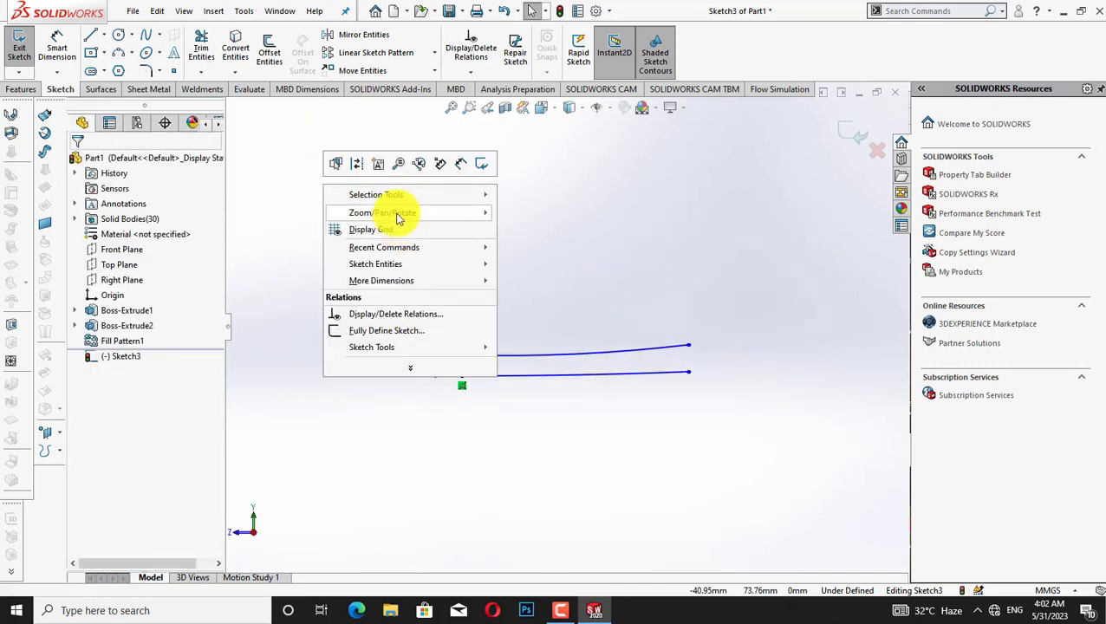
pyautogui.click(572, 279)
pyautogui.moveTo(728, 323); pyautogui.dragTo(489, 328)
pyautogui.scroll(2, 422, 245)
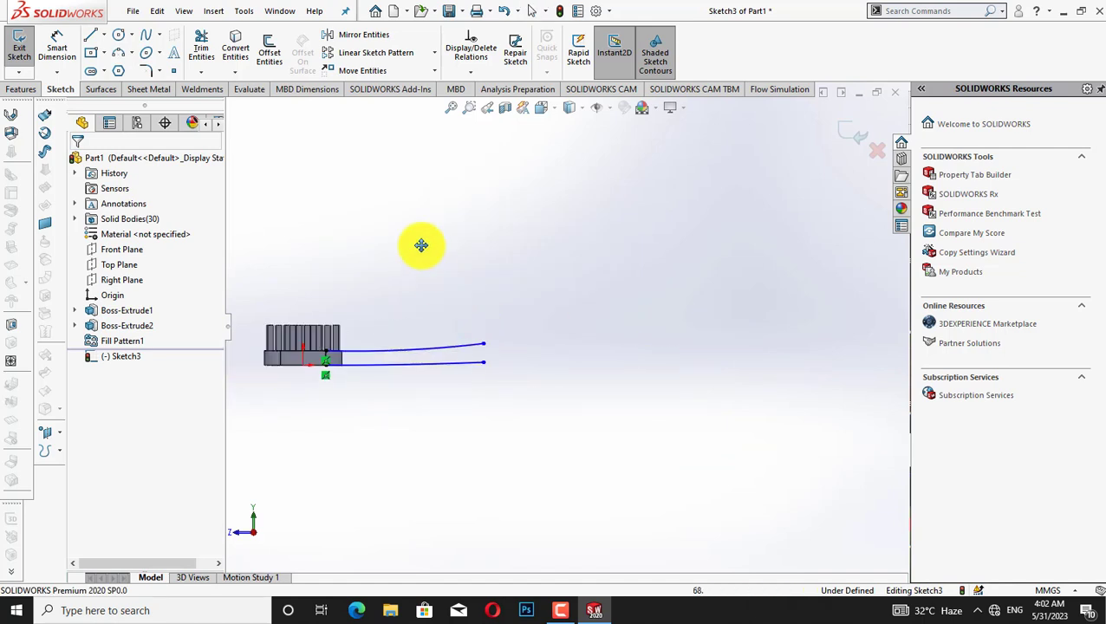
pyautogui.rightClick(457, 240)
pyautogui.click(460, 241)
pyautogui.click(90, 35)
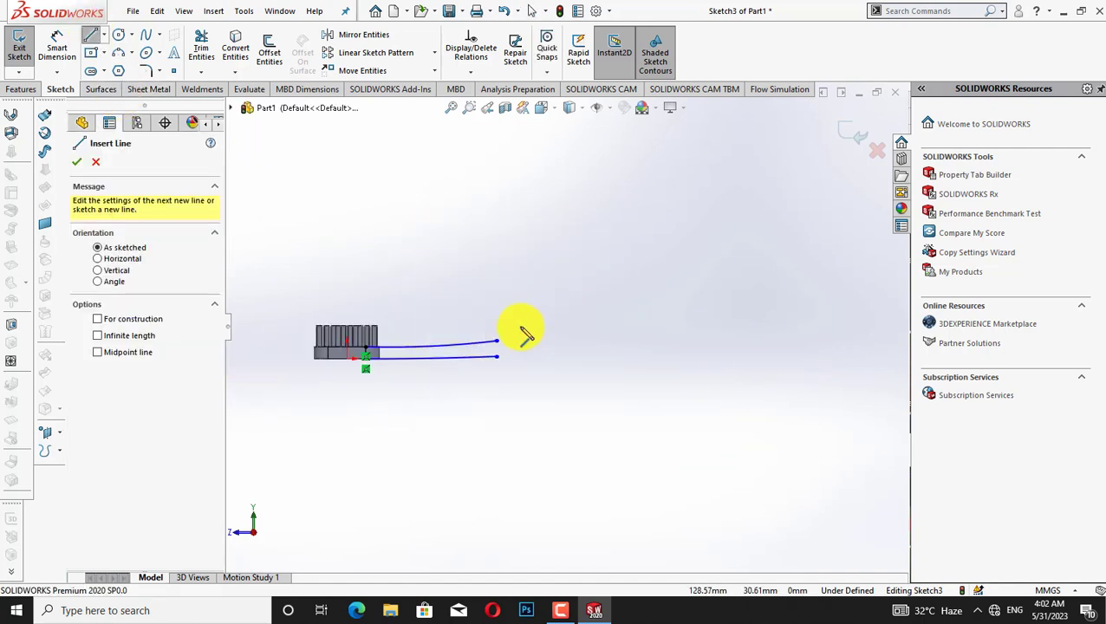
pyautogui.click(498, 345)
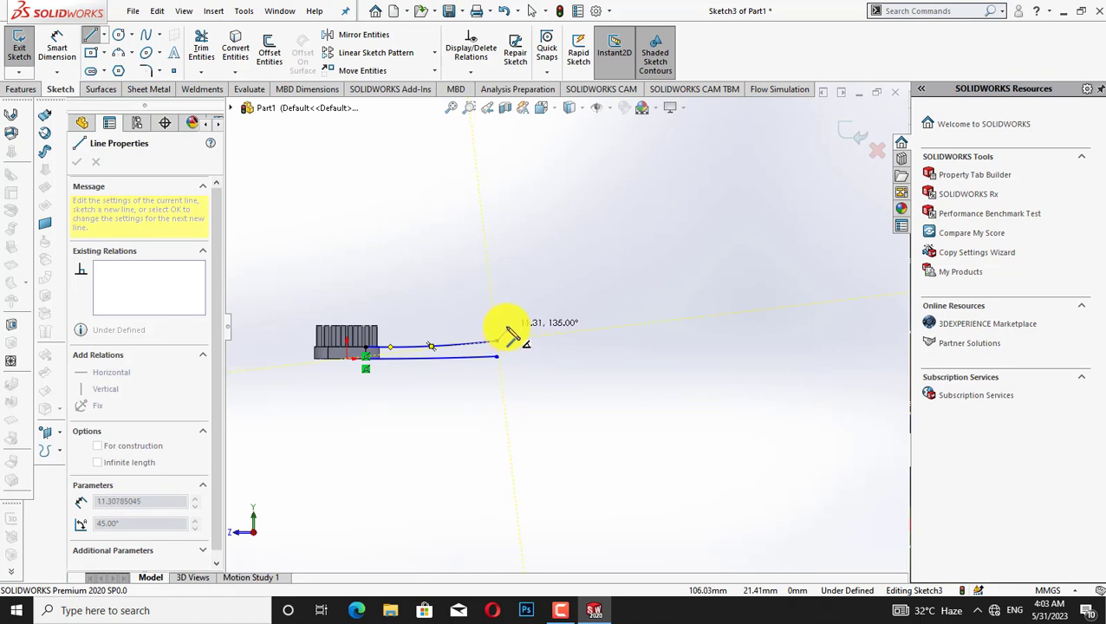
pyautogui.click(509, 328)
pyautogui.rightClick(517, 279)
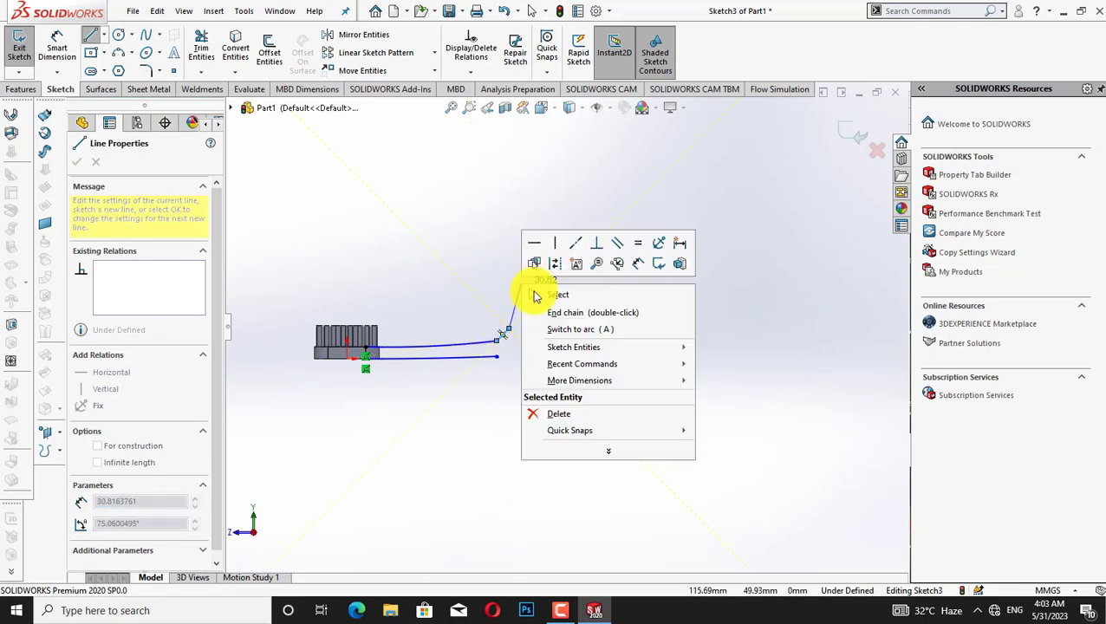
pyautogui.click(539, 291)
# - Draw a long shallow 3-point arc from the angled line outlining the handle top
pyautogui.click(137, 72)
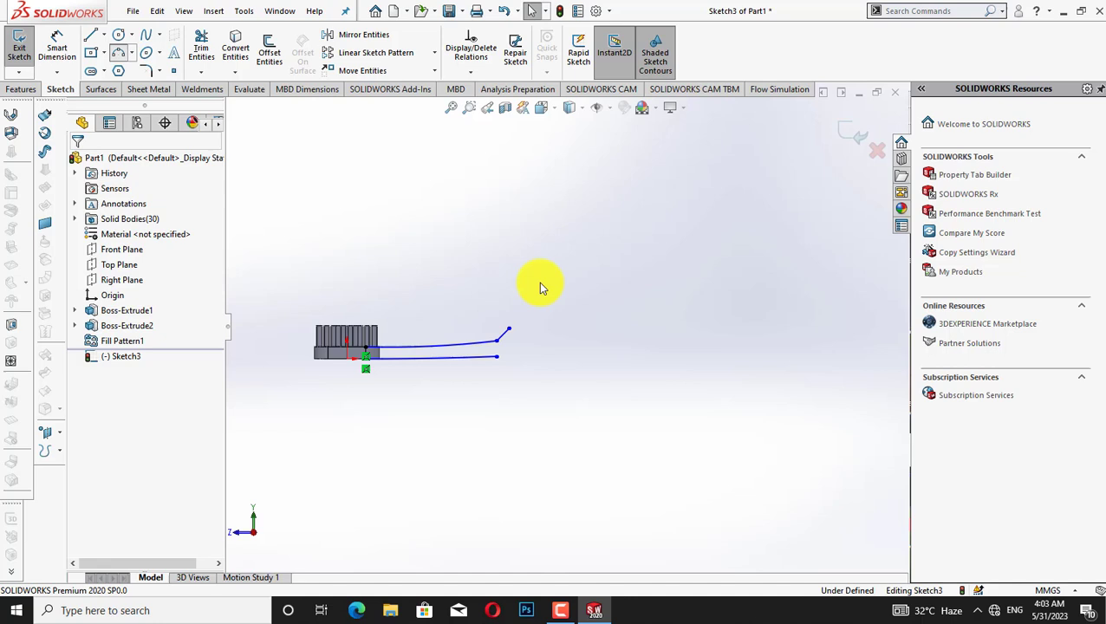
pyautogui.click(509, 328)
pyautogui.click(497, 356)
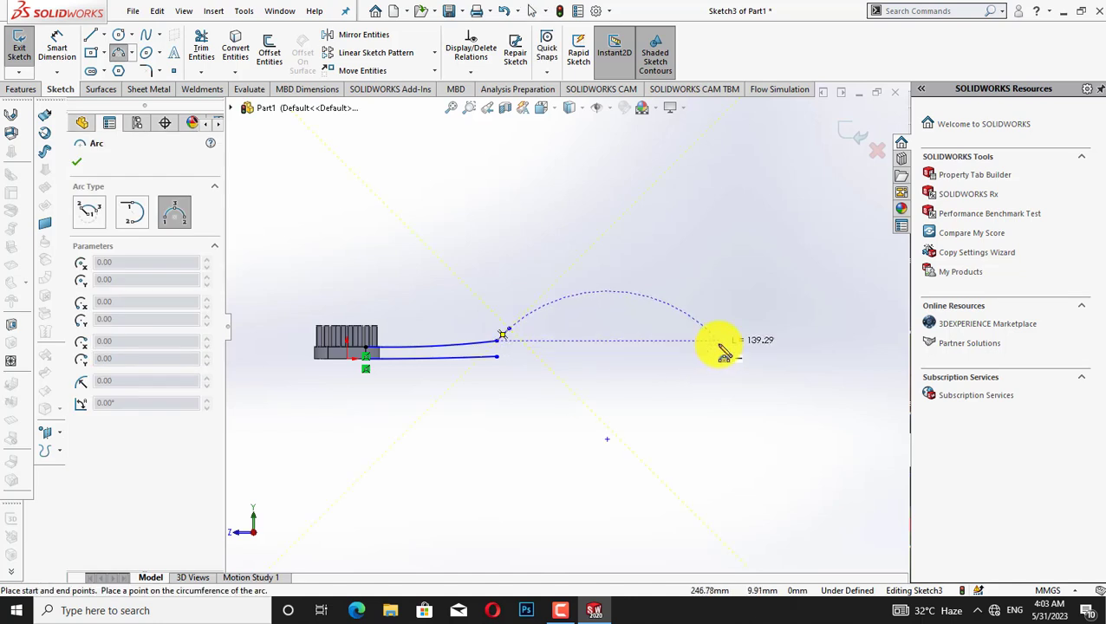
pyautogui.click(626, 341)
pyautogui.press('Escape')
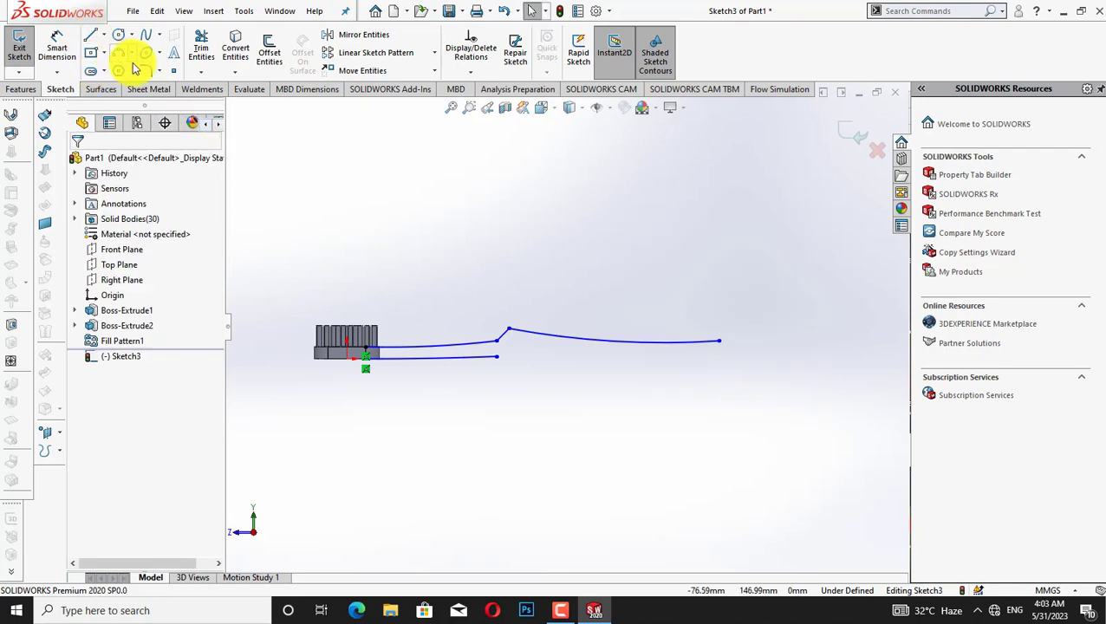
# - Draw a 3-point arc along the handle's lower edge from the lower curve's end
pyautogui.click(119, 52)
pyautogui.click(497, 357)
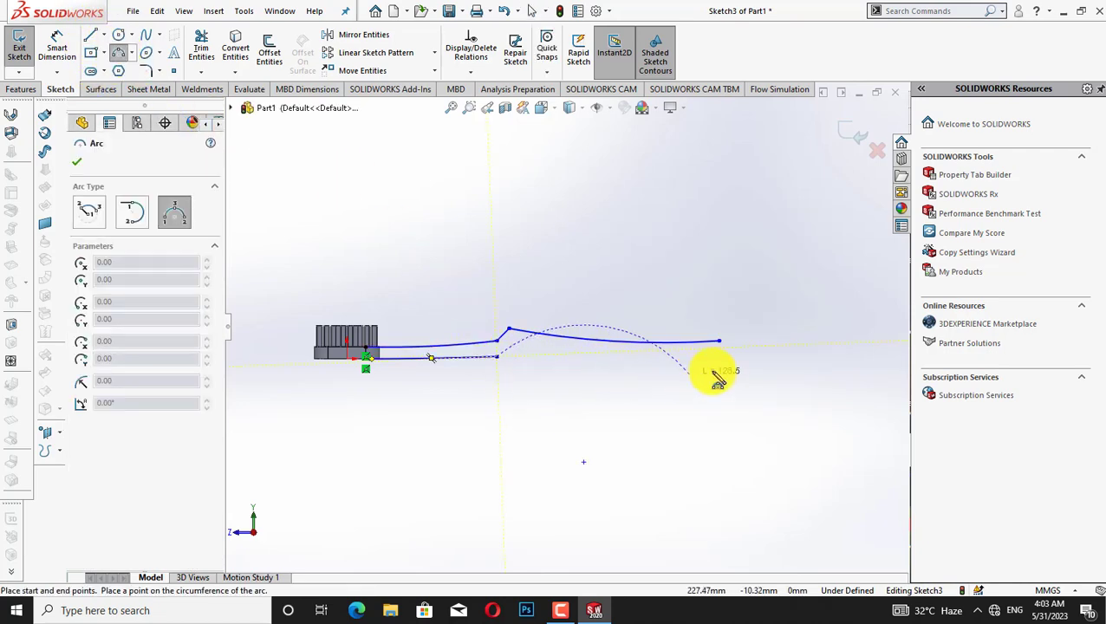
pyautogui.click(718, 357)
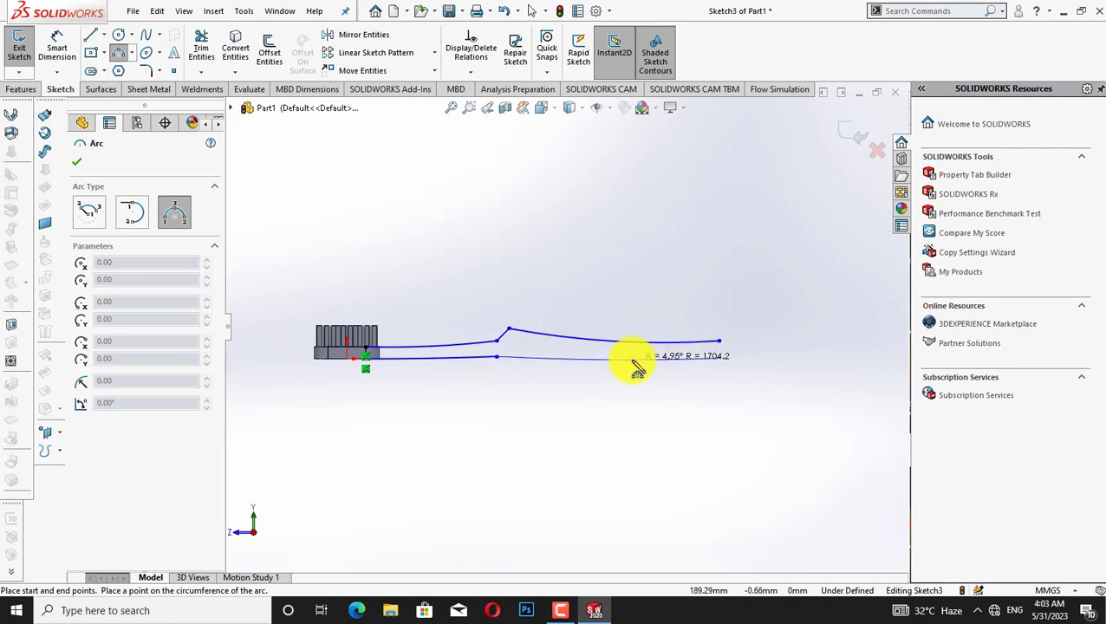
pyautogui.click(634, 359)
pyautogui.press('Escape')
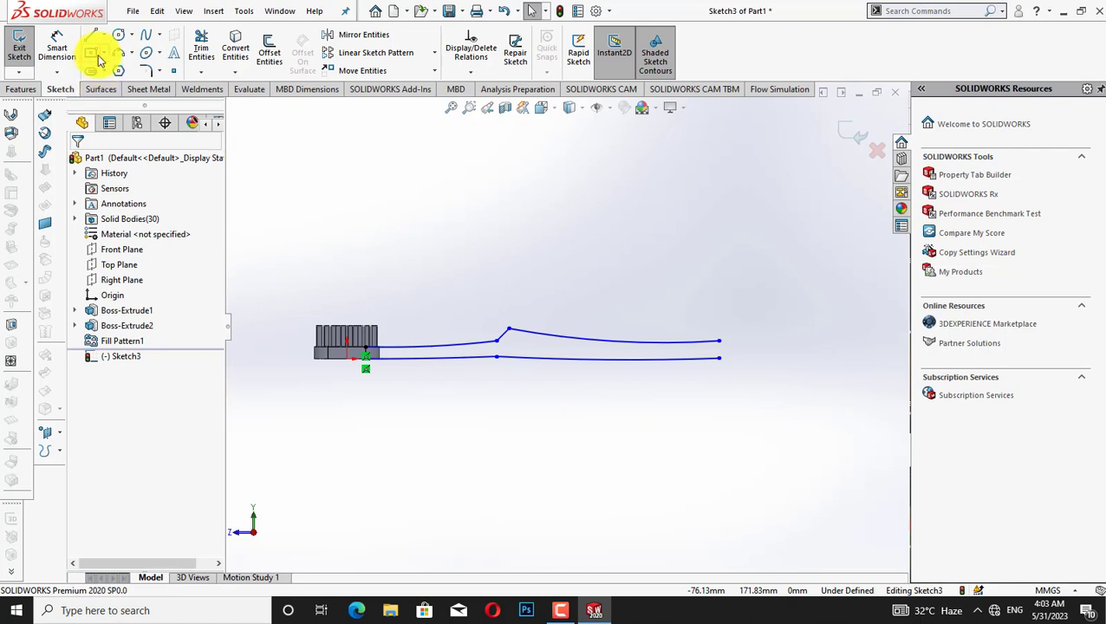
# - Close the handle's far end with a rounded 3-point arc
pyautogui.click(118, 52)
pyautogui.click(720, 340)
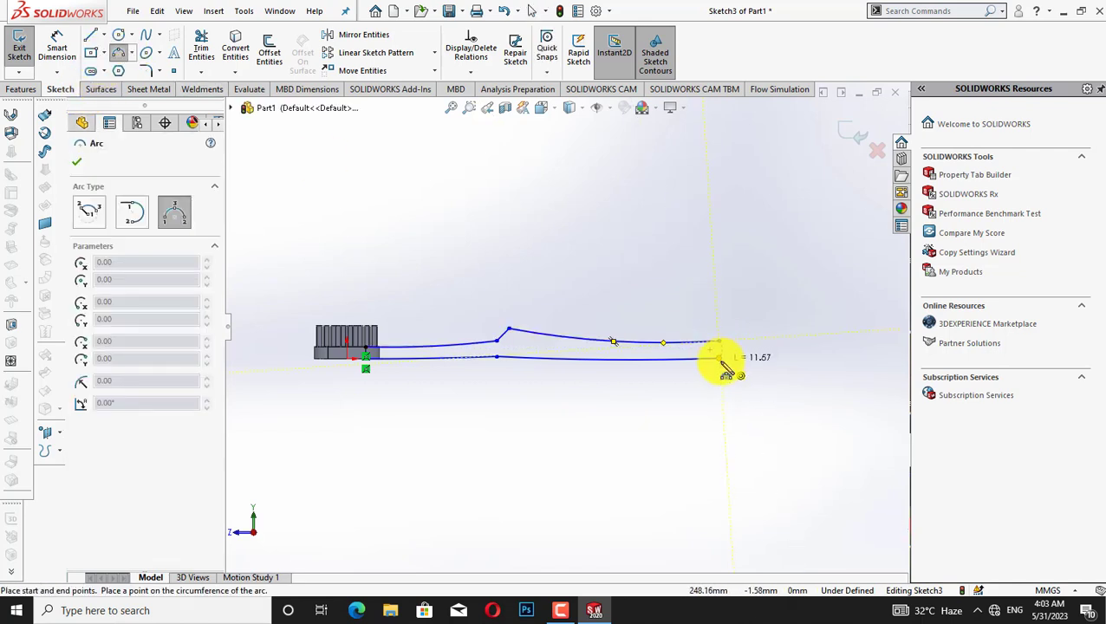
pyautogui.click(730, 358)
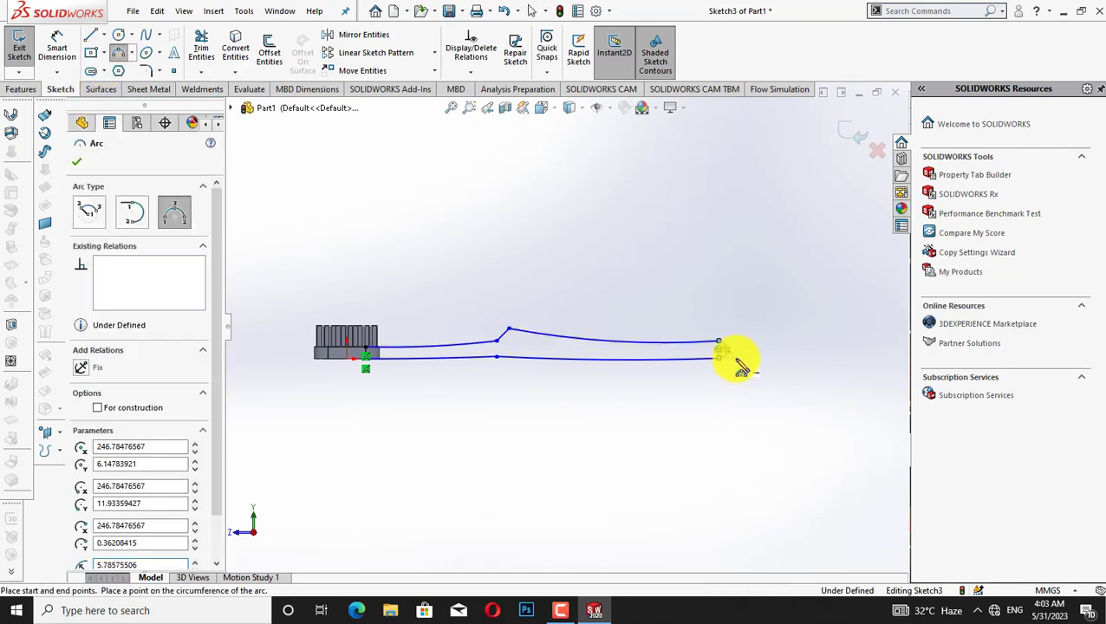
pyautogui.press('Escape')
pyautogui.hotkey('shift', 'Down')
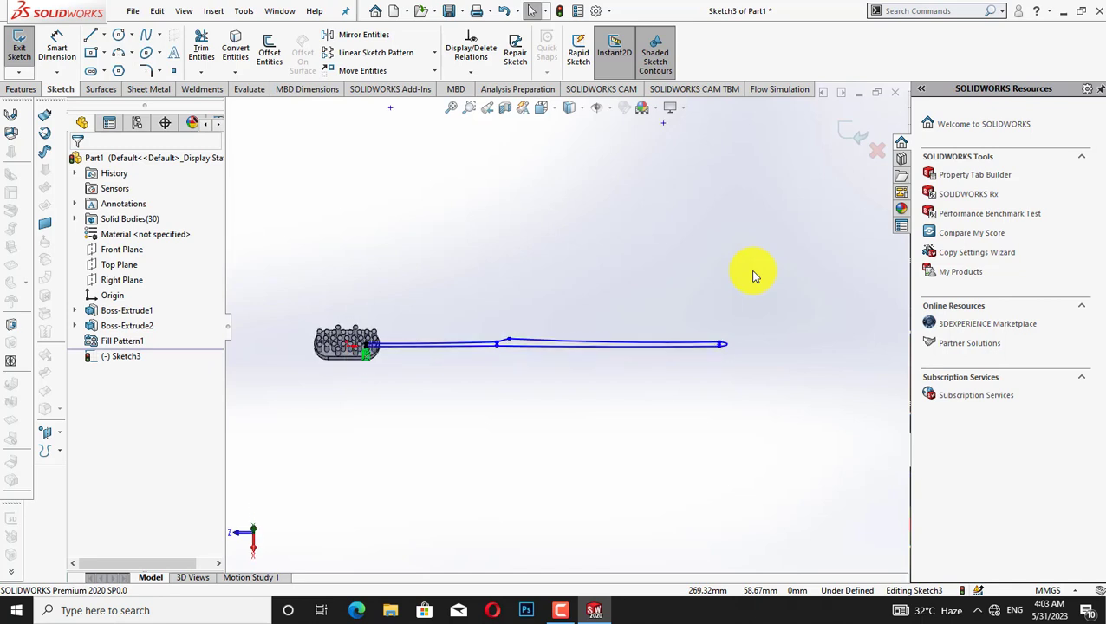
pyautogui.hotkey('shift', 'Up')
pyautogui.scroll(-2, 594, 196)
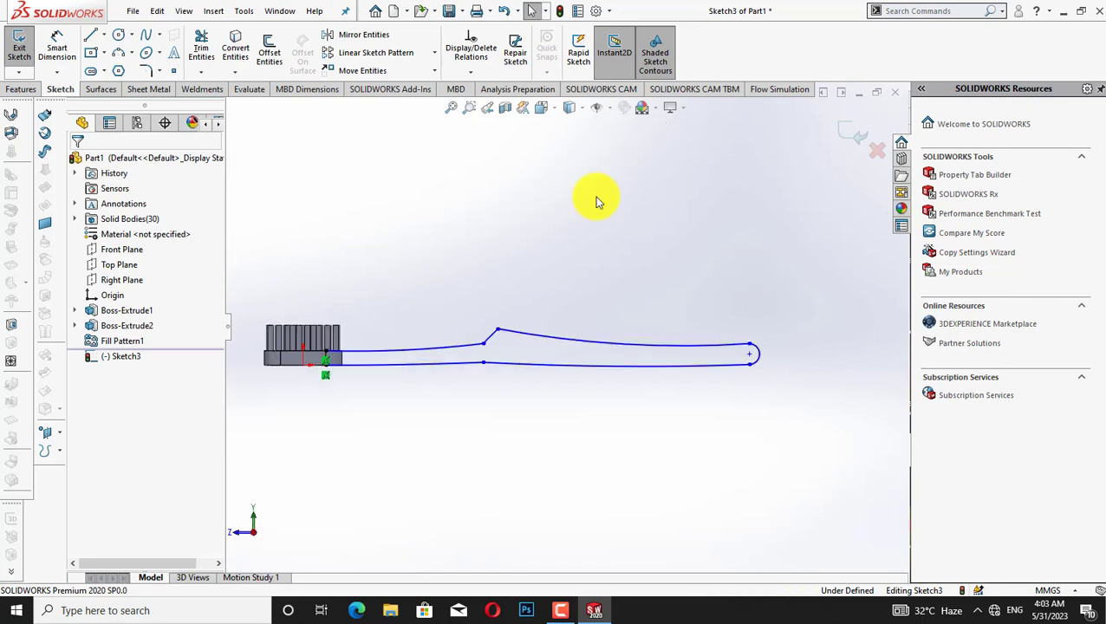
pyautogui.scroll(-2, 433, 156)
pyautogui.scroll(1, 427, 312)
# - Close the profile at the head end with an 8 mm vertical line
pyautogui.click(90, 35)
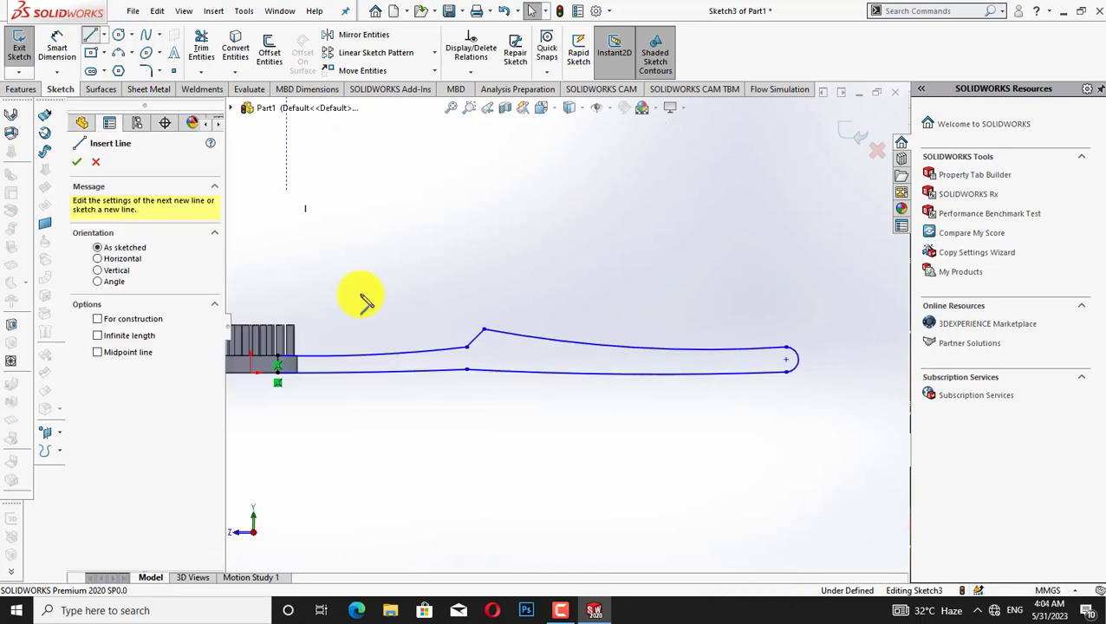
pyautogui.click(274, 356)
pyautogui.click(277, 373)
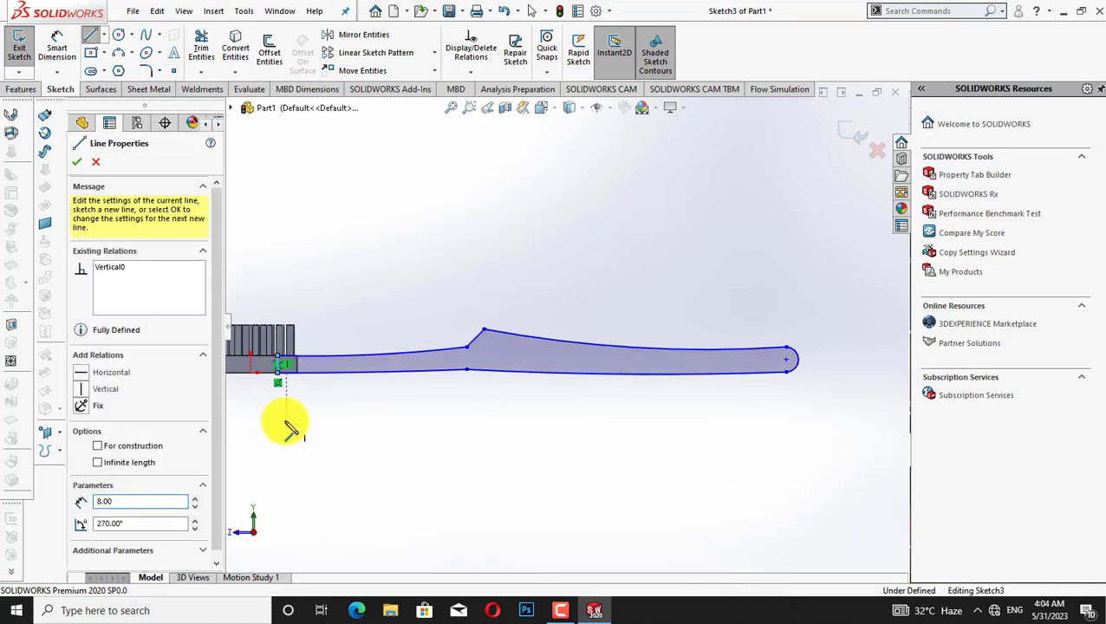
pyautogui.press('Escape')
pyautogui.press('Escape')
# - Extrude the handle profile 19 mm using the Mid Plane end condition
pyautogui.click(20, 89)
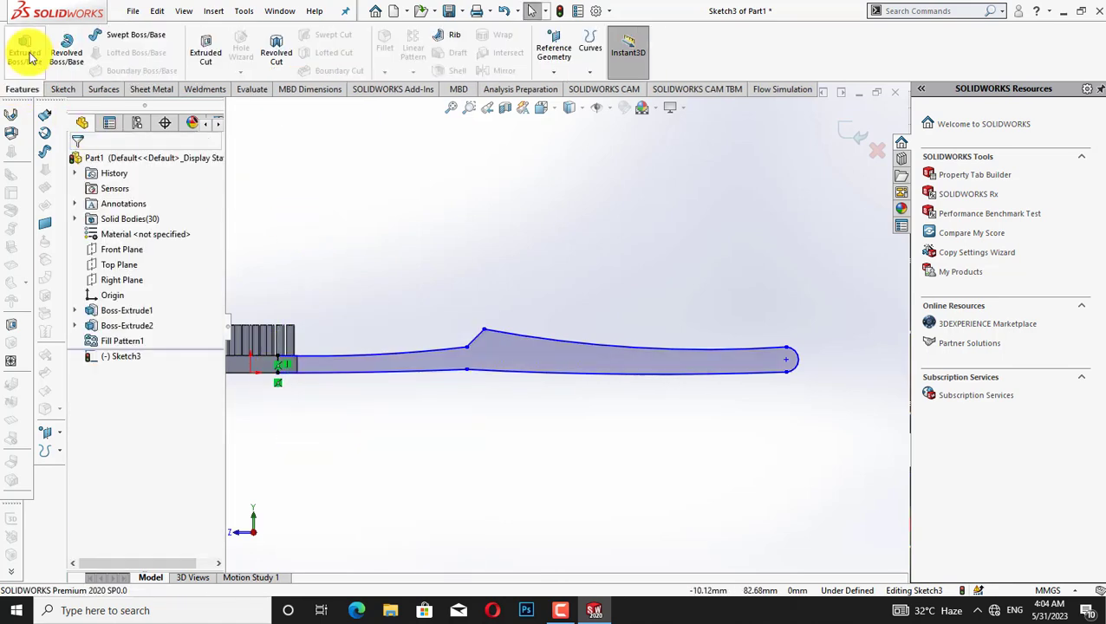
pyautogui.click(25, 47)
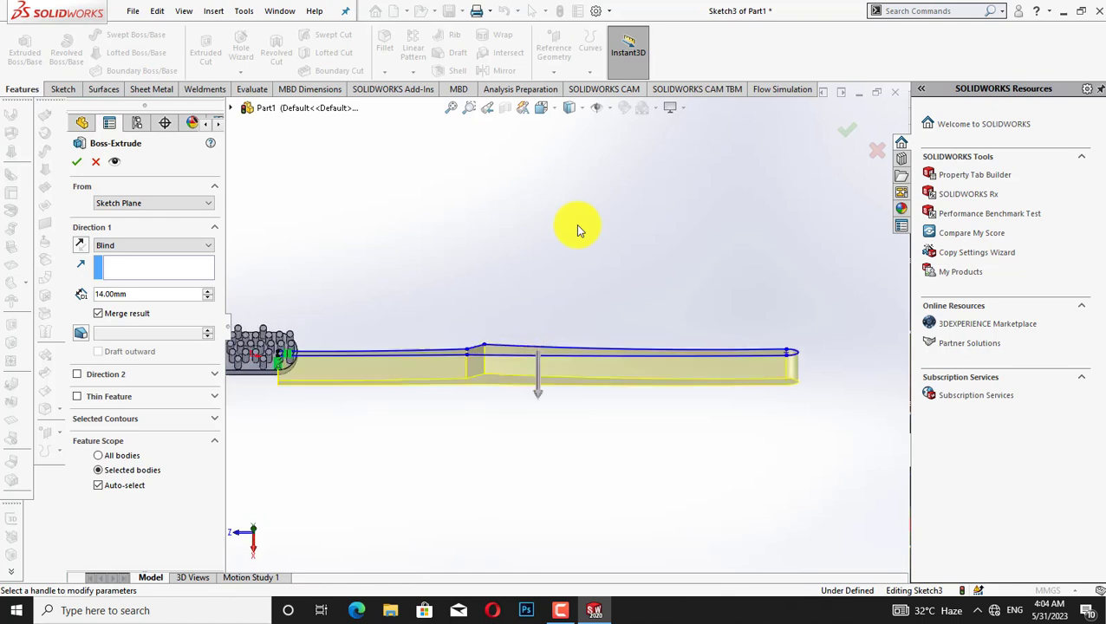
pyautogui.click(208, 247)
pyautogui.click(186, 311)
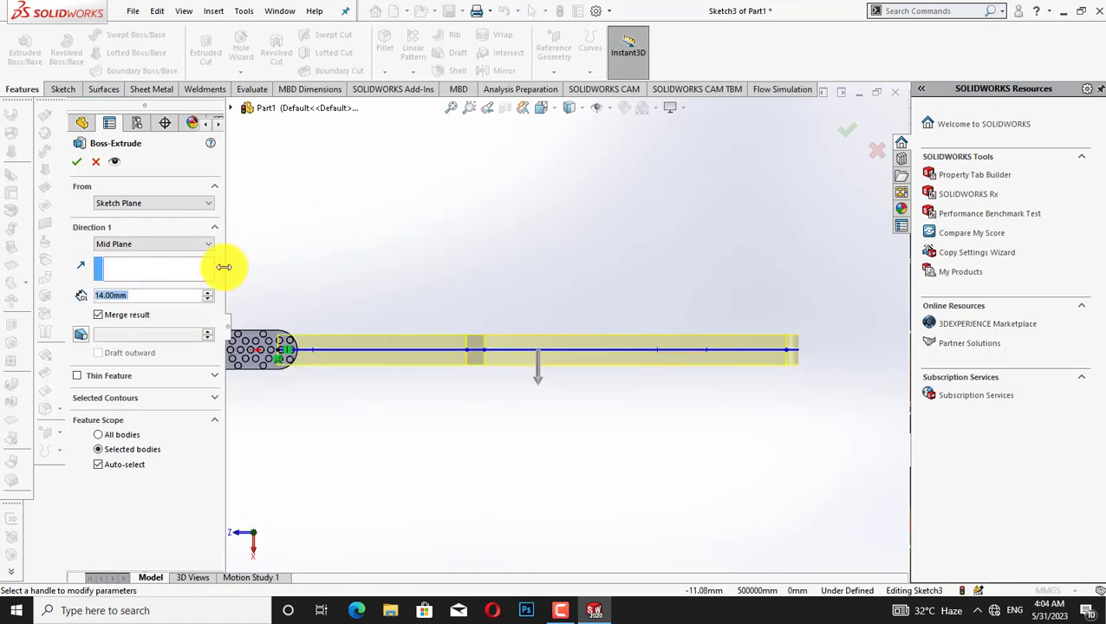
pyautogui.scroll(1, 207, 298)
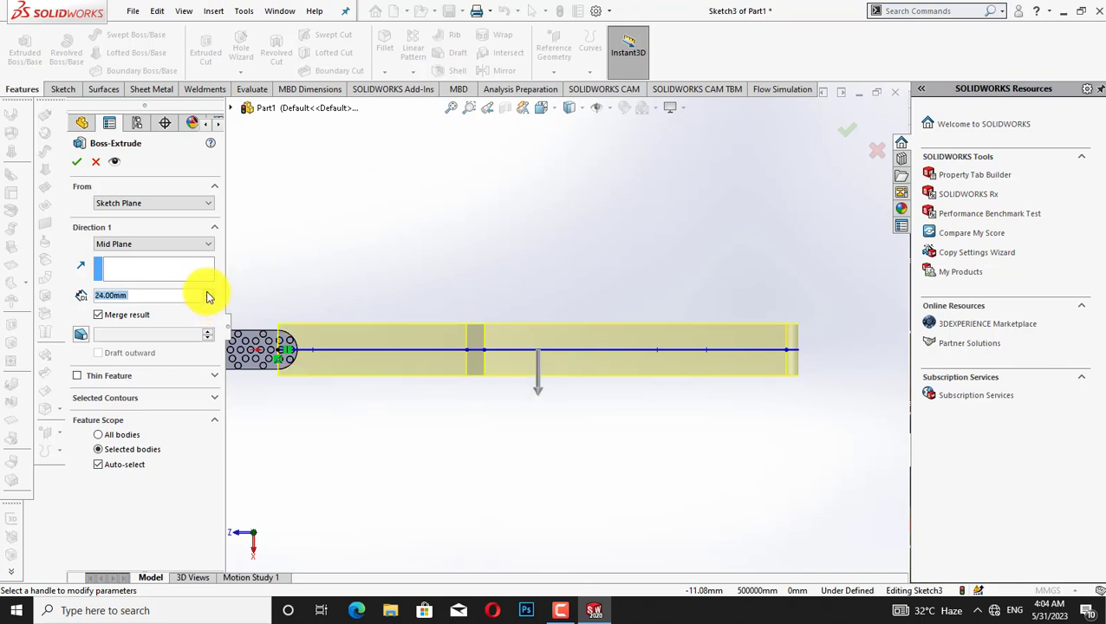
pyautogui.click(206, 300)
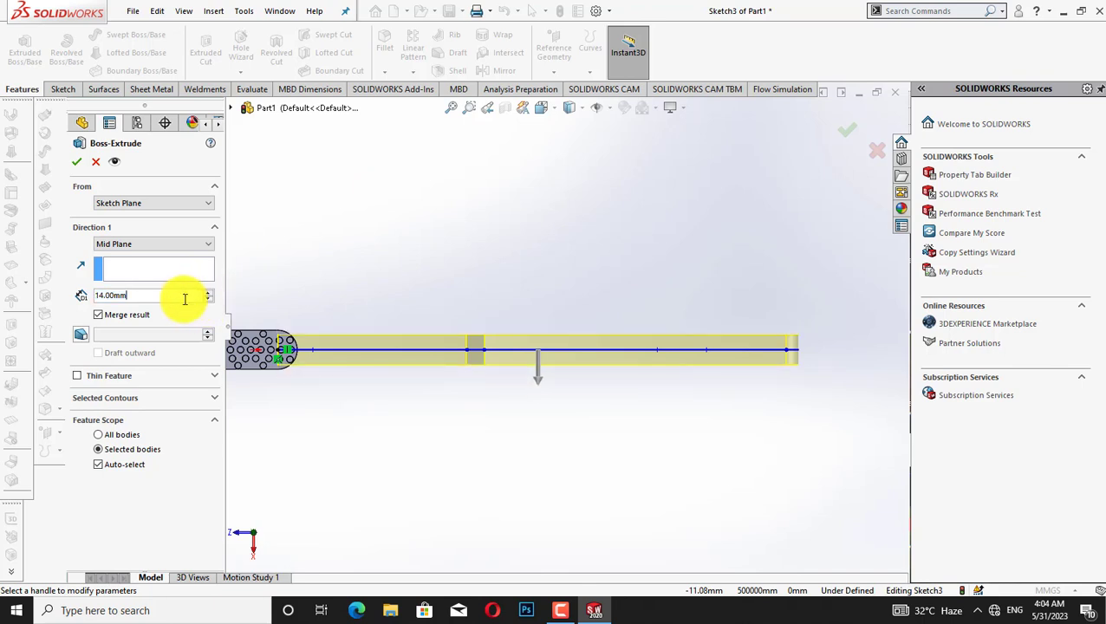
pyautogui.write('19')
pyautogui.press('Return')
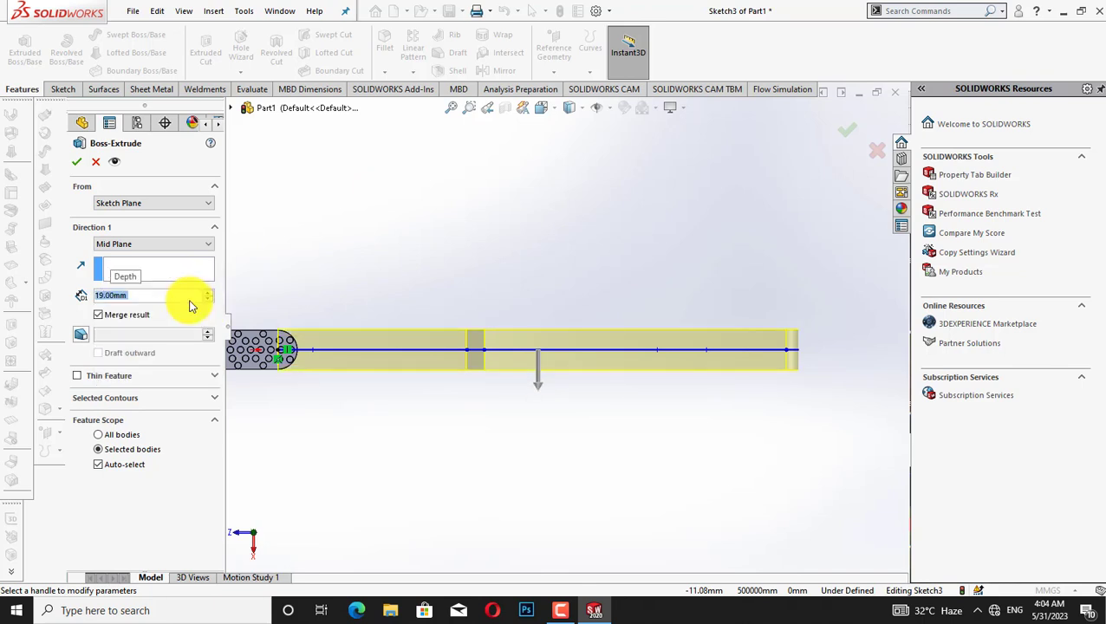
pyautogui.click(77, 164)
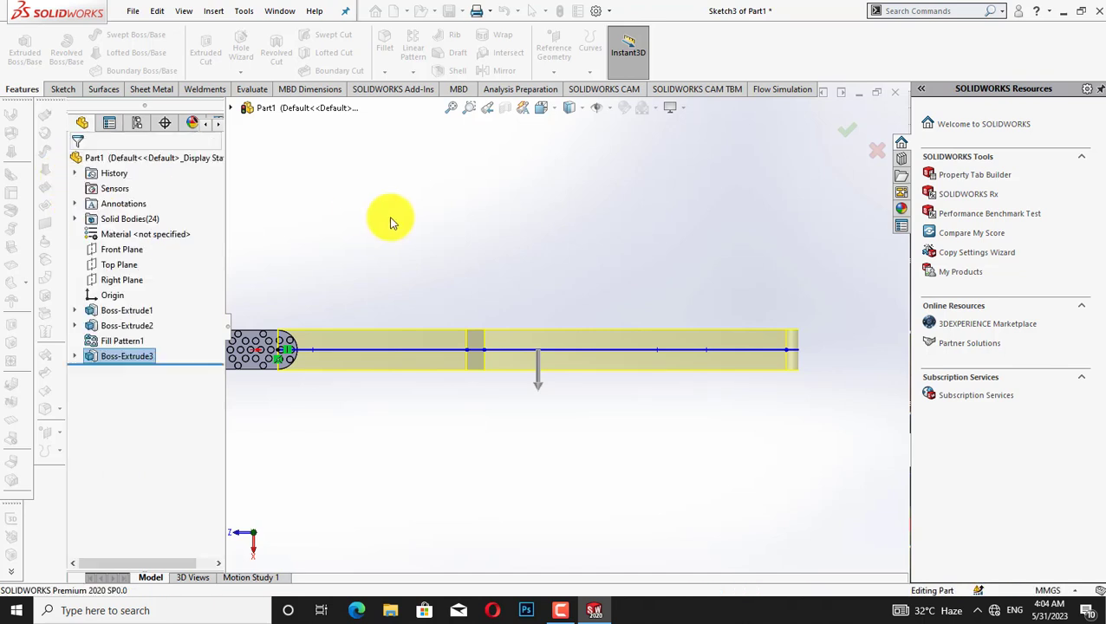
# - Orient the view normal to the Top Plane, then pan and zoom toward the toothbrush
pyautogui.hotkey('ctrl', '4')
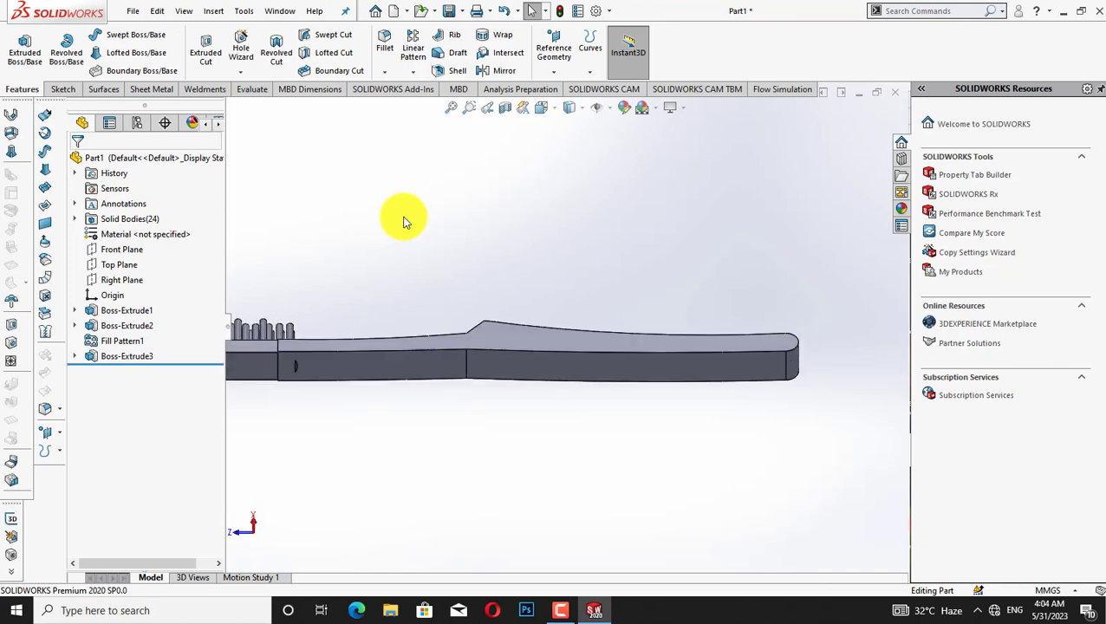
pyautogui.moveTo(403, 213); pyautogui.dragTo(400, 239, button='middle')
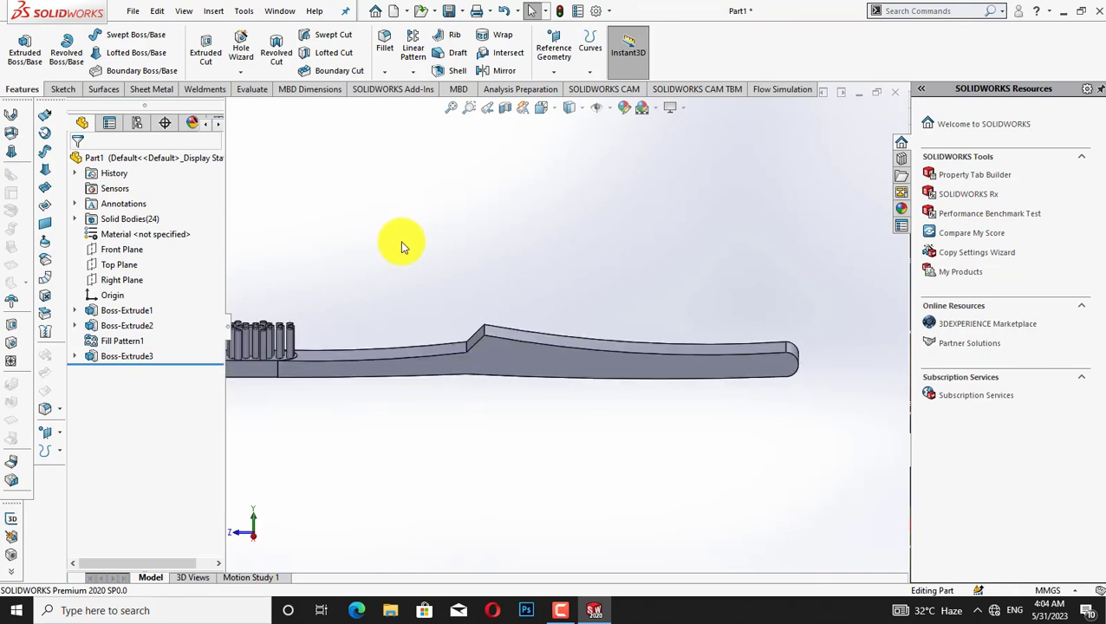
pyautogui.rightClick(124, 269)
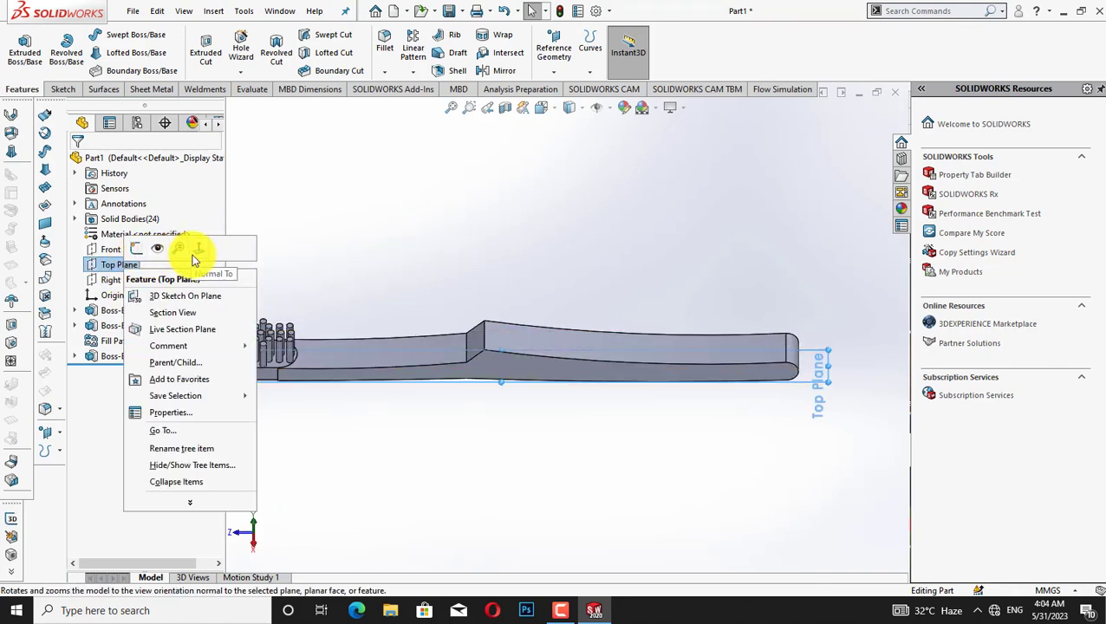
pyautogui.click(199, 242)
pyautogui.rightClick(359, 233)
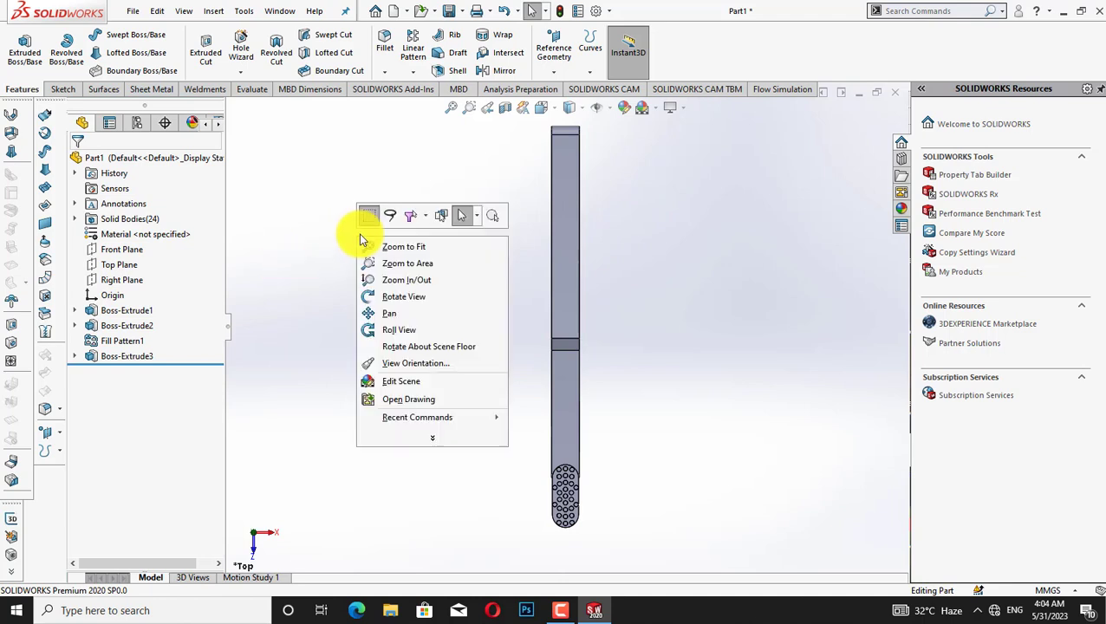
pyautogui.click(399, 313)
pyautogui.moveTo(553, 382); pyautogui.dragTo(503, 363)
pyautogui.scroll(-2, 587, 385)
pyautogui.scroll(-2, 587, 385)
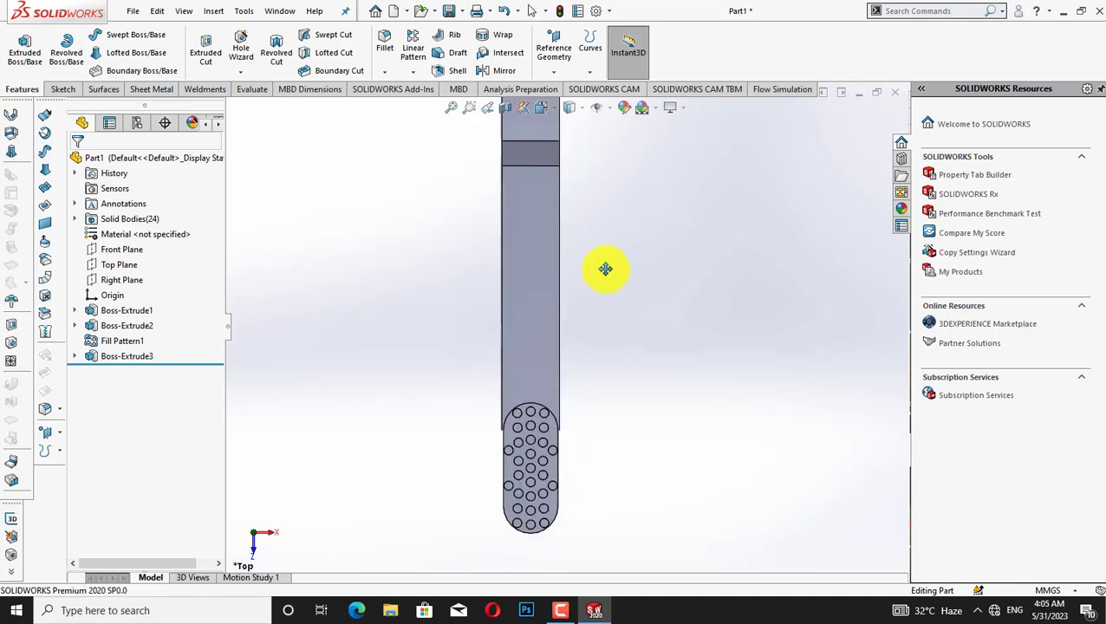
pyautogui.scroll(-2, 606, 267)
pyautogui.rightClick(641, 266)
pyautogui.click(677, 282)
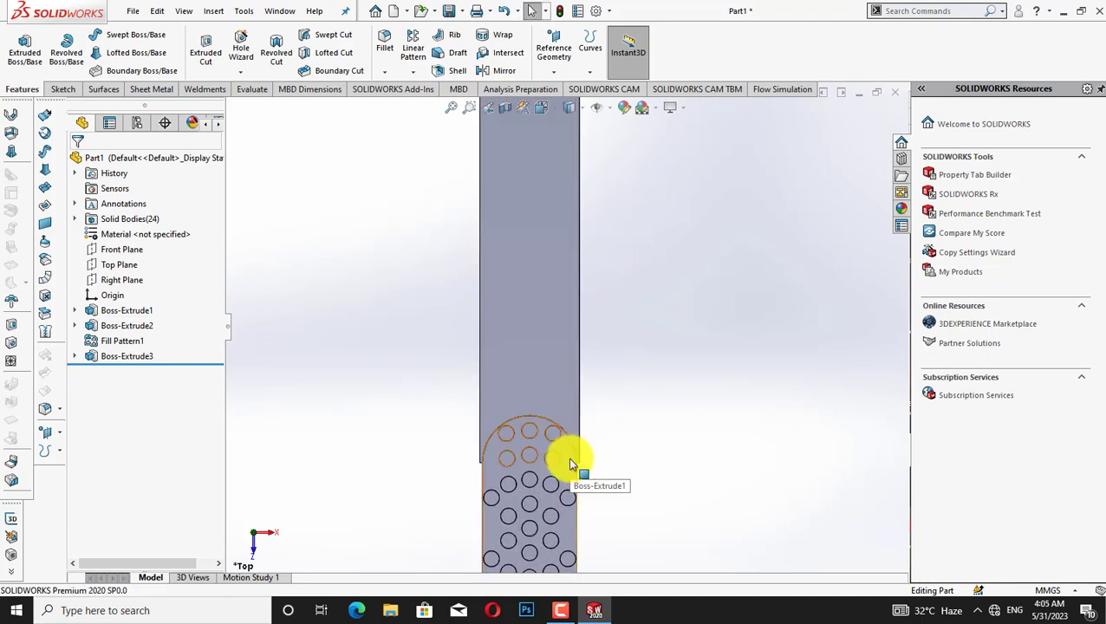
# - Look down on the Top Plane, zoom to the bristle head, and start Sketch4 on its flat face
pyautogui.rightClick(121, 264)
pyautogui.click(184, 243)
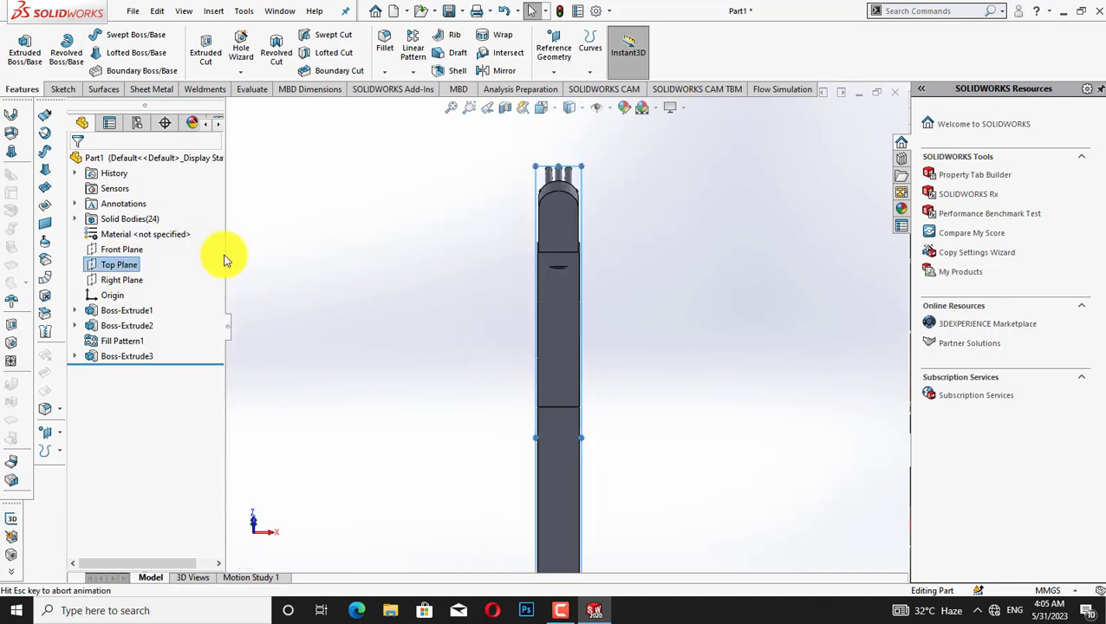
pyautogui.rightClick(130, 265)
pyautogui.click(184, 243)
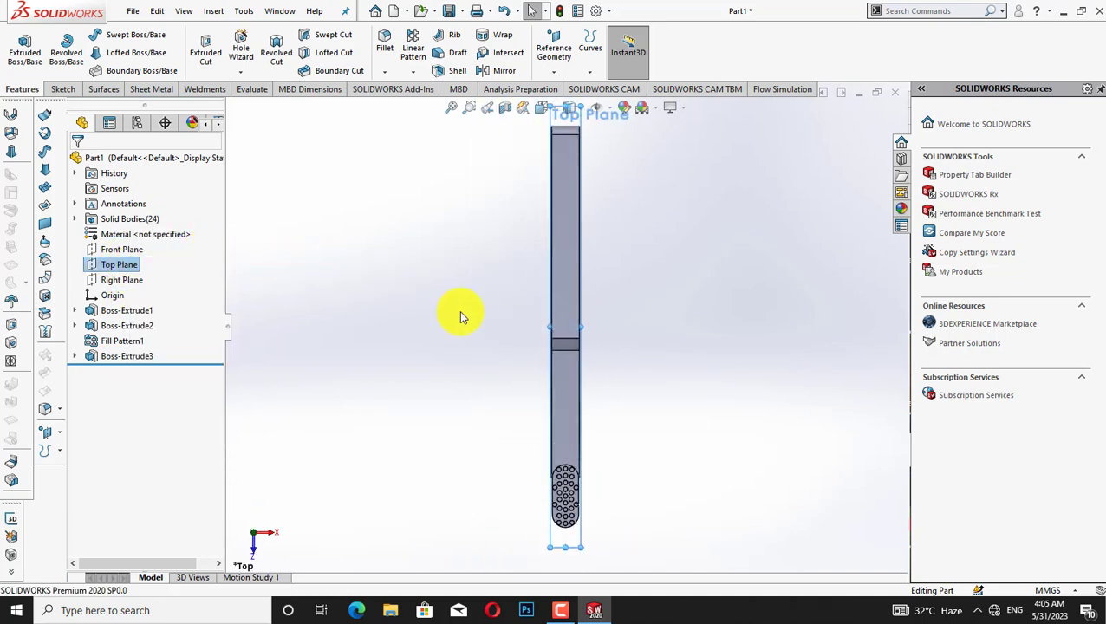
pyautogui.moveTo(617, 265); pyautogui.dragTo(471, 378)
pyautogui.keyDown('shift'); pyautogui.moveTo(365, 328); pyautogui.dragTo(374, 280, button='middle'); pyautogui.keyUp('shift')
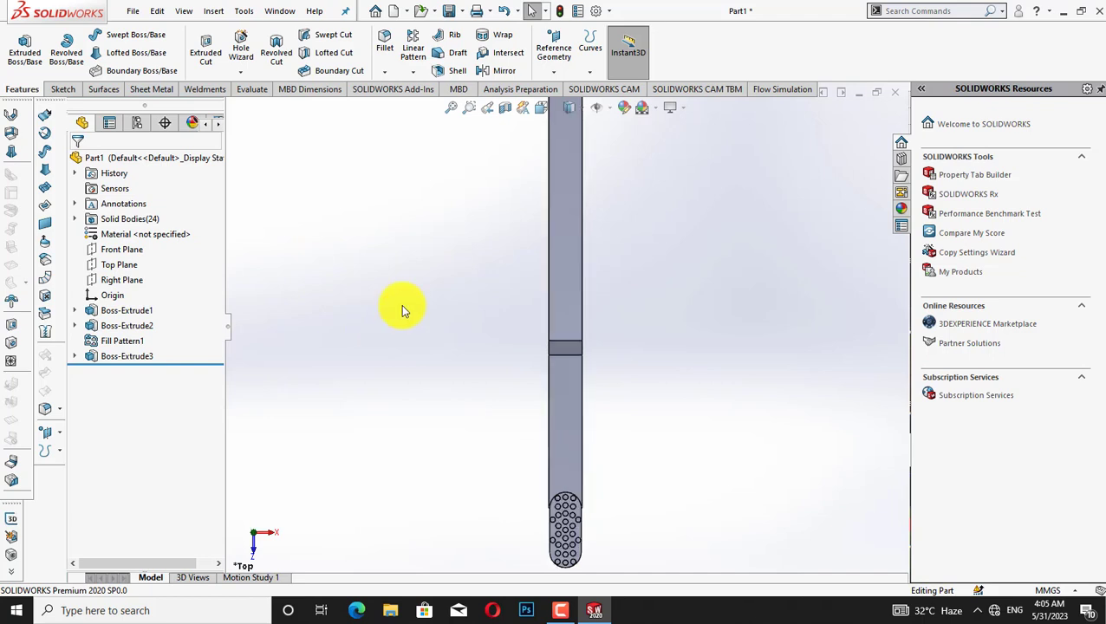
pyautogui.rightClick(271, 274)
pyautogui.click(309, 338)
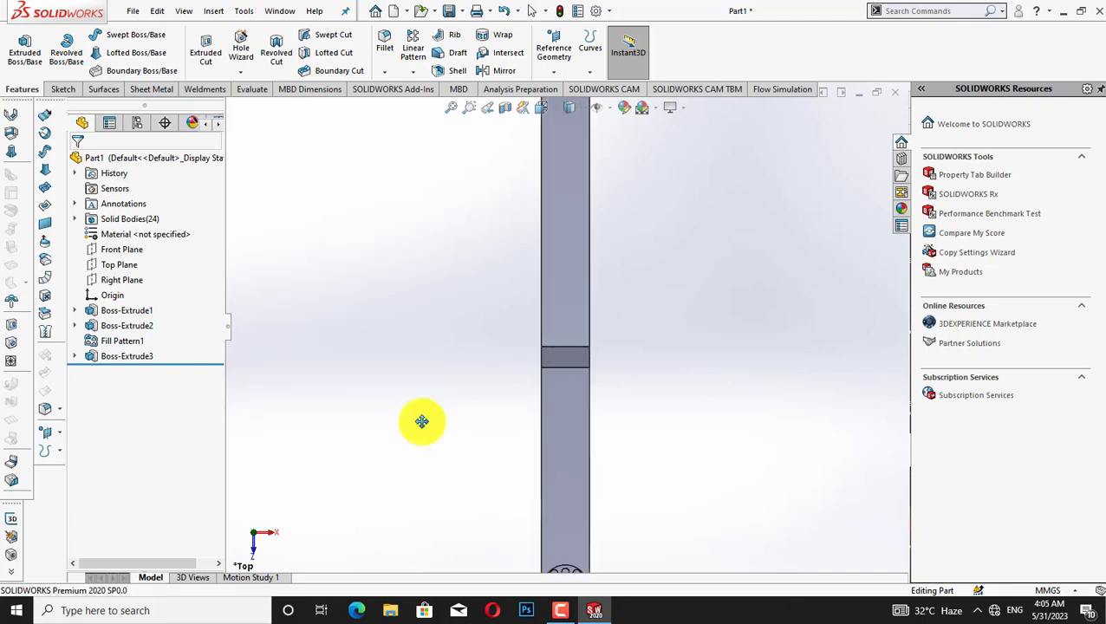
pyautogui.moveTo(422, 422); pyautogui.dragTo(362, 246)
pyautogui.rightClick(359, 245)
pyautogui.click(386, 249)
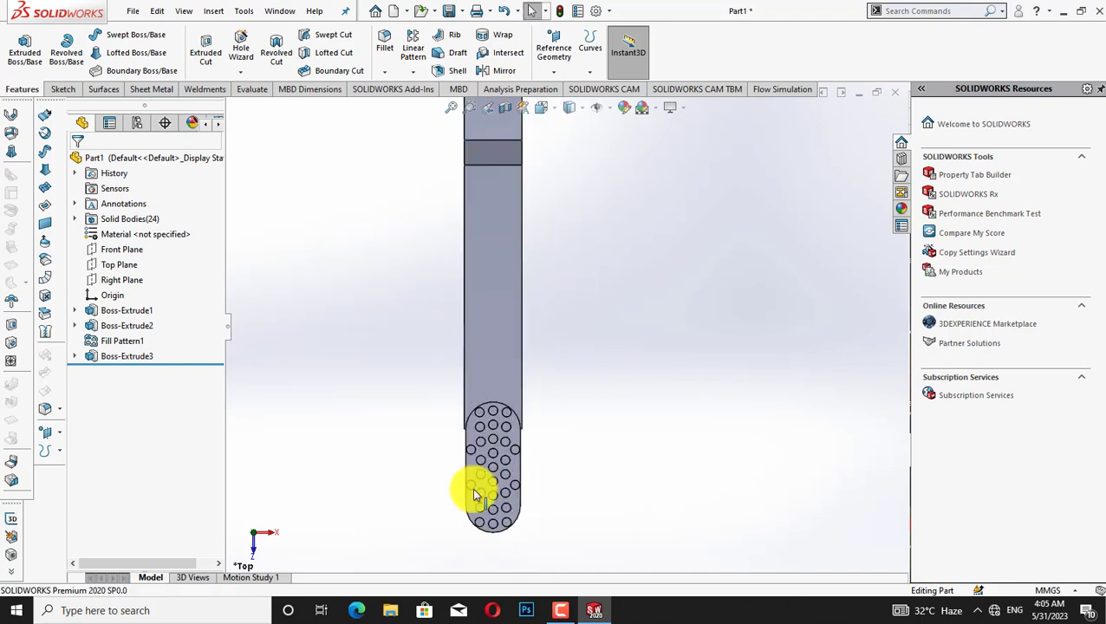
pyautogui.rightClick(476, 476)
pyautogui.click(512, 239)
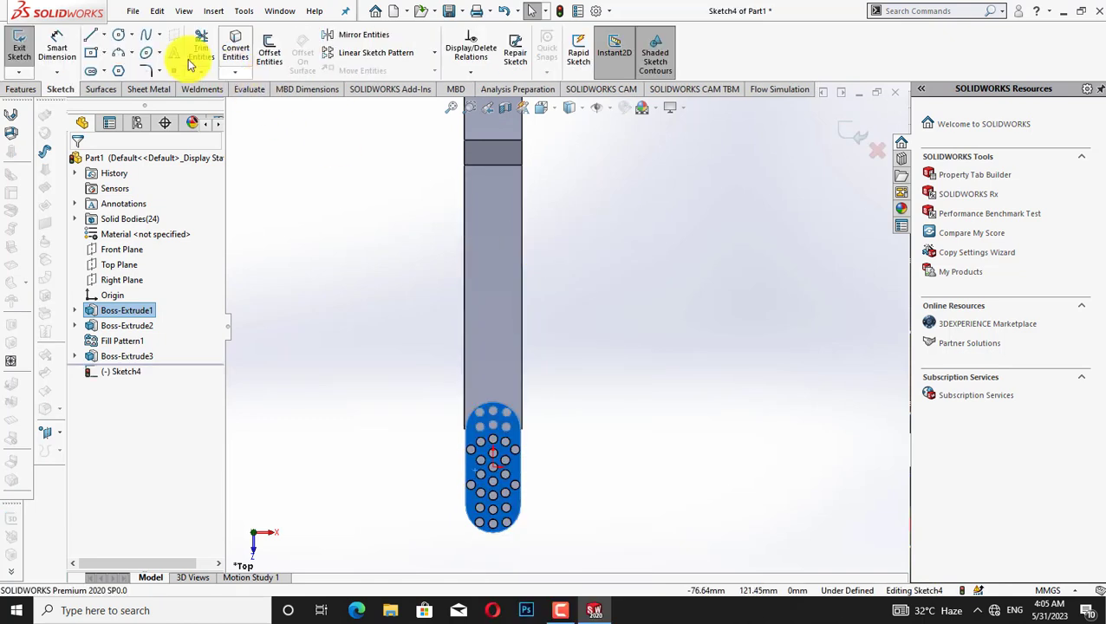
# - Copy the head face outline into the sketch and draw a vertical line up the neck
pyautogui.click(244, 62)
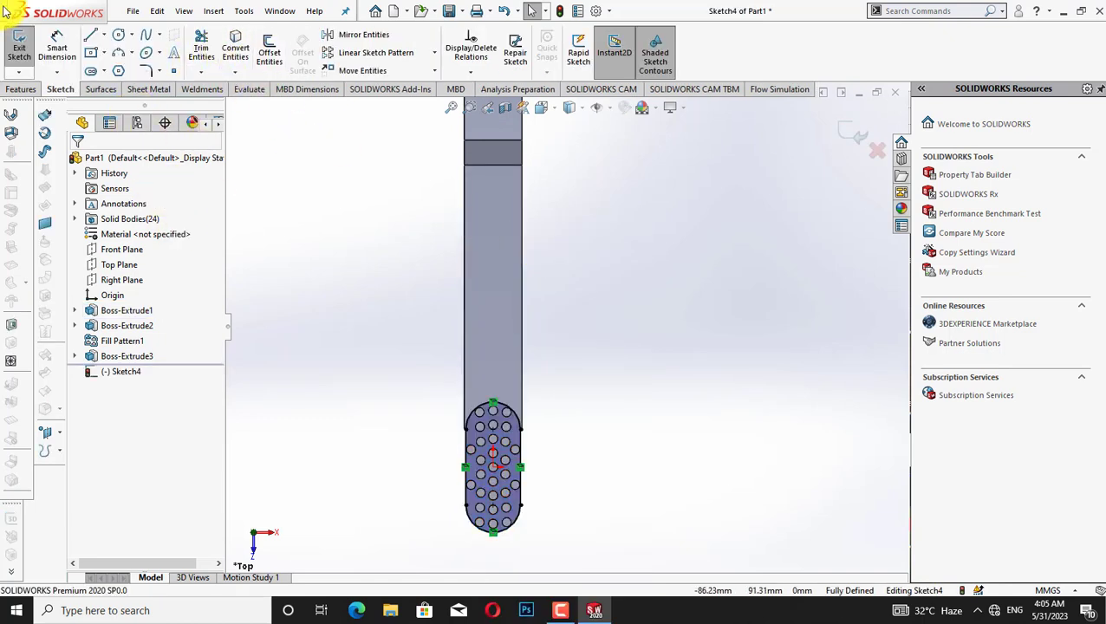
pyautogui.click(94, 36)
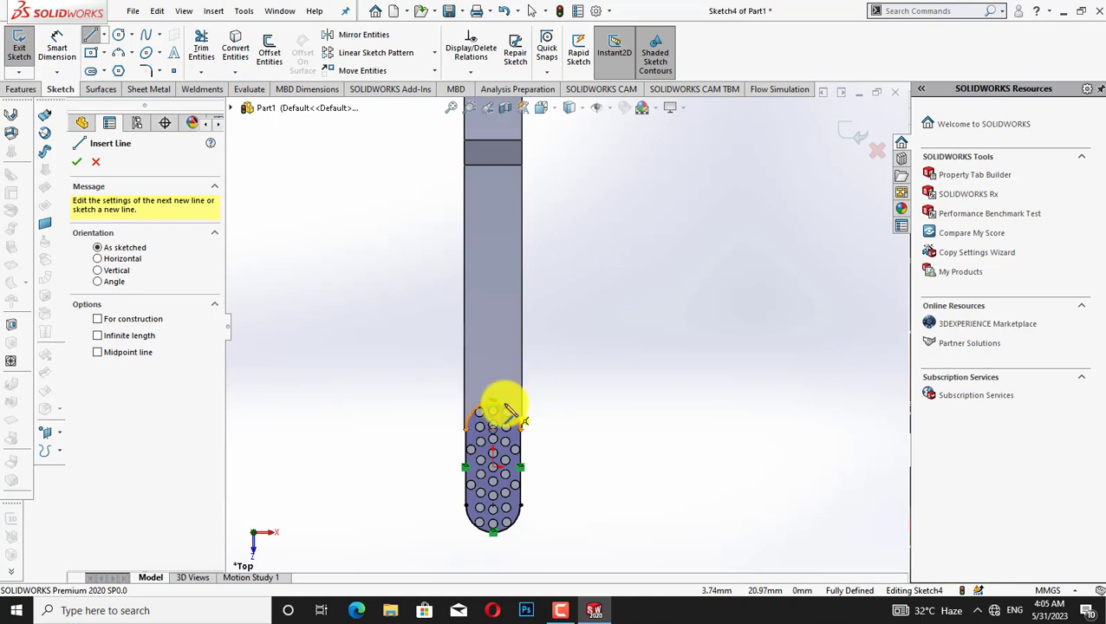
pyautogui.click(513, 421)
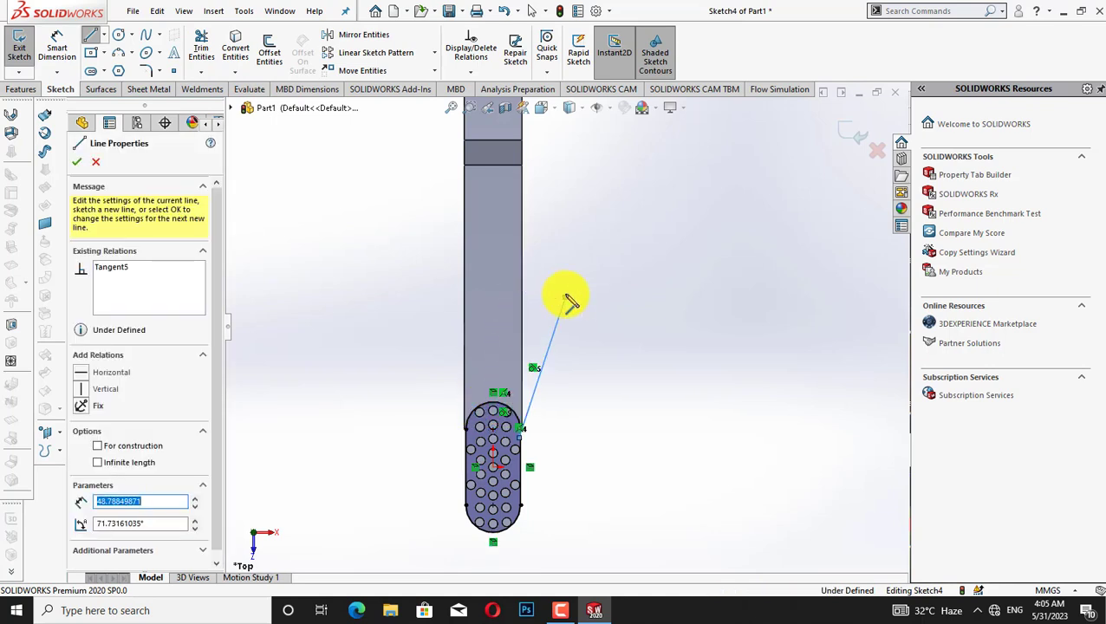
pyautogui.press('Escape')
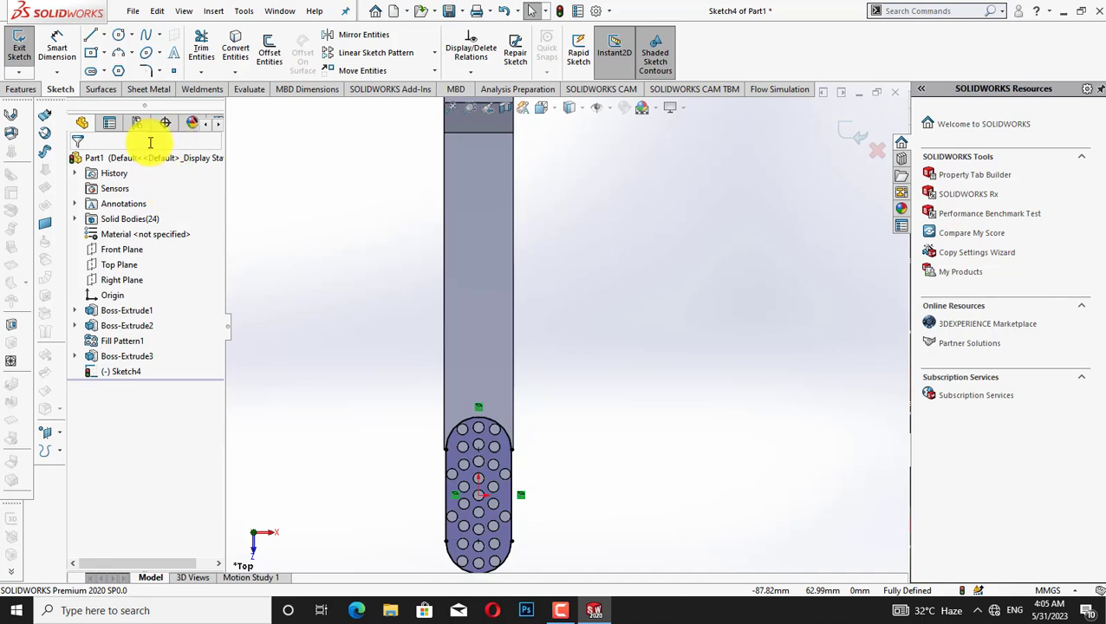
pyautogui.click(89, 37)
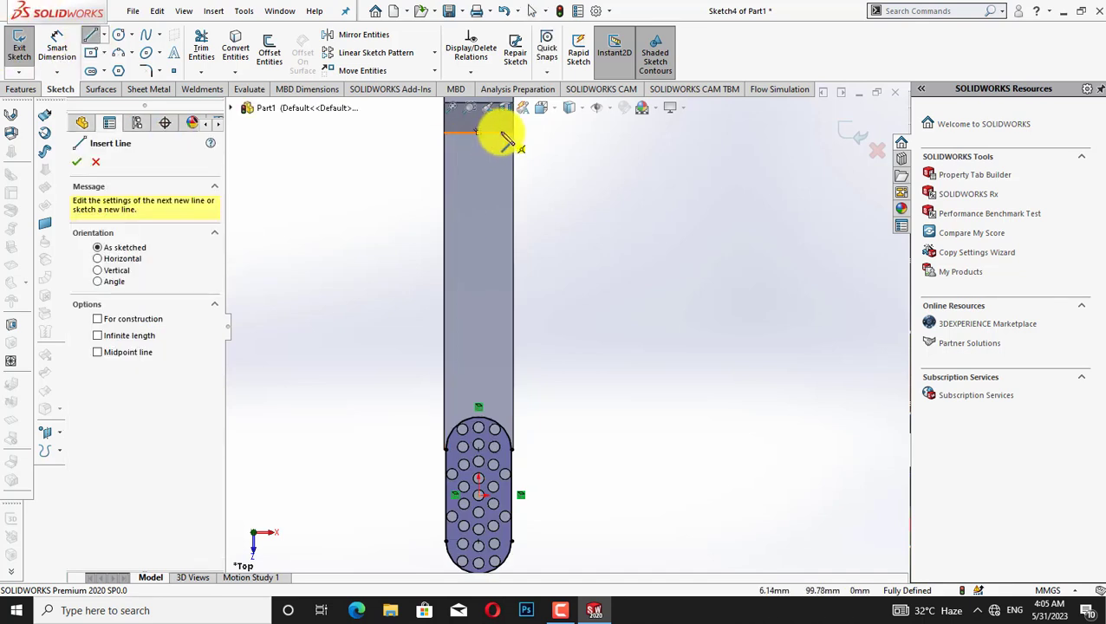
pyautogui.click(500, 135)
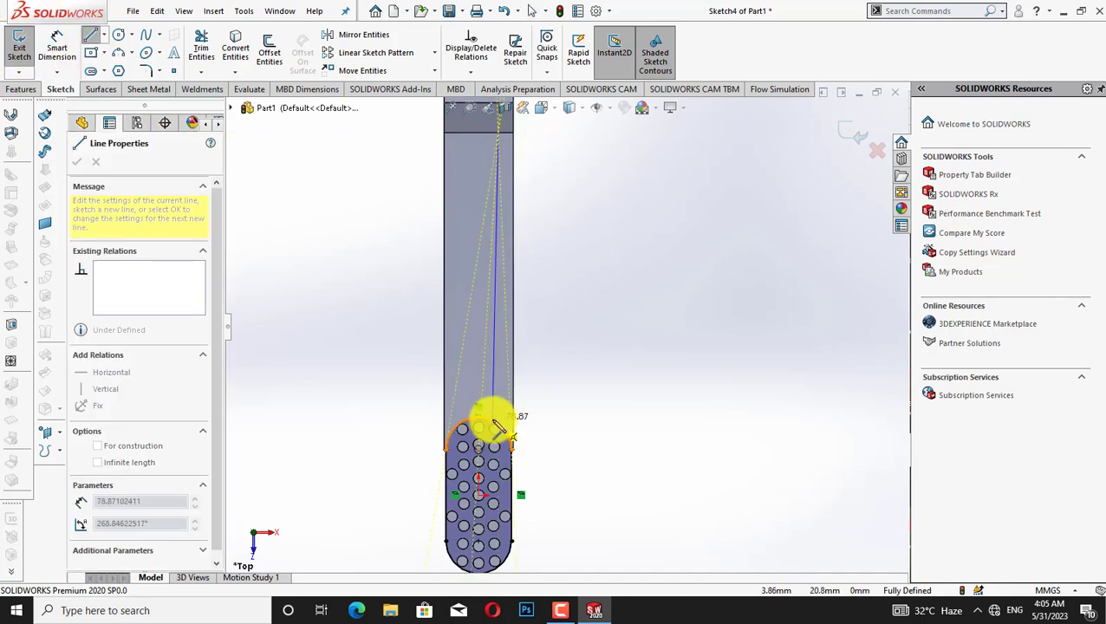
pyautogui.click(501, 428)
pyautogui.rightClick(581, 369)
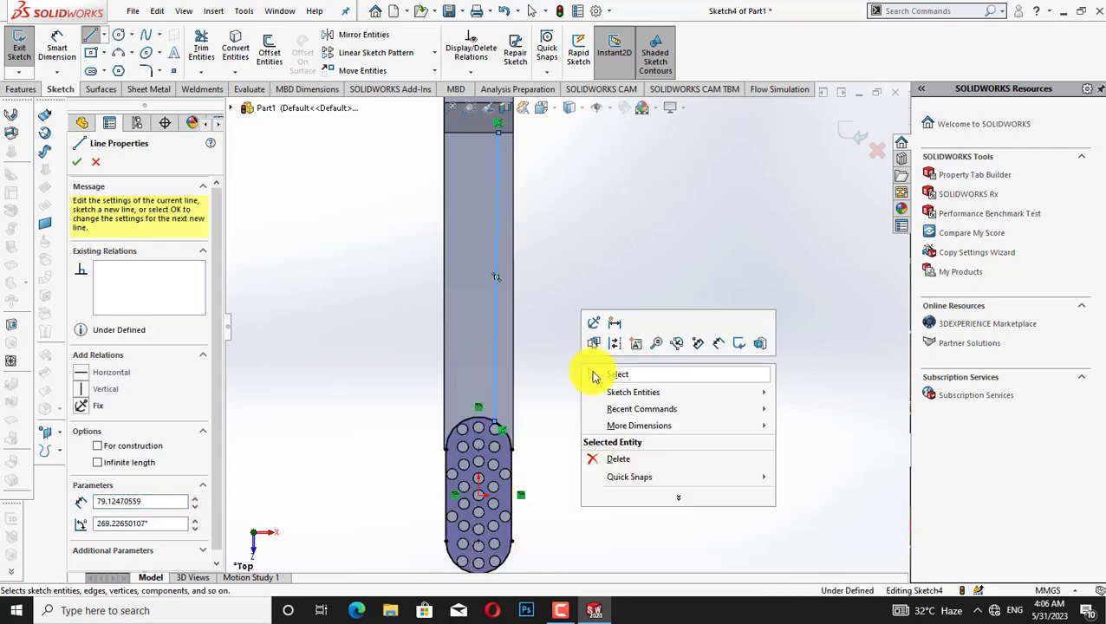
pyautogui.click(597, 373)
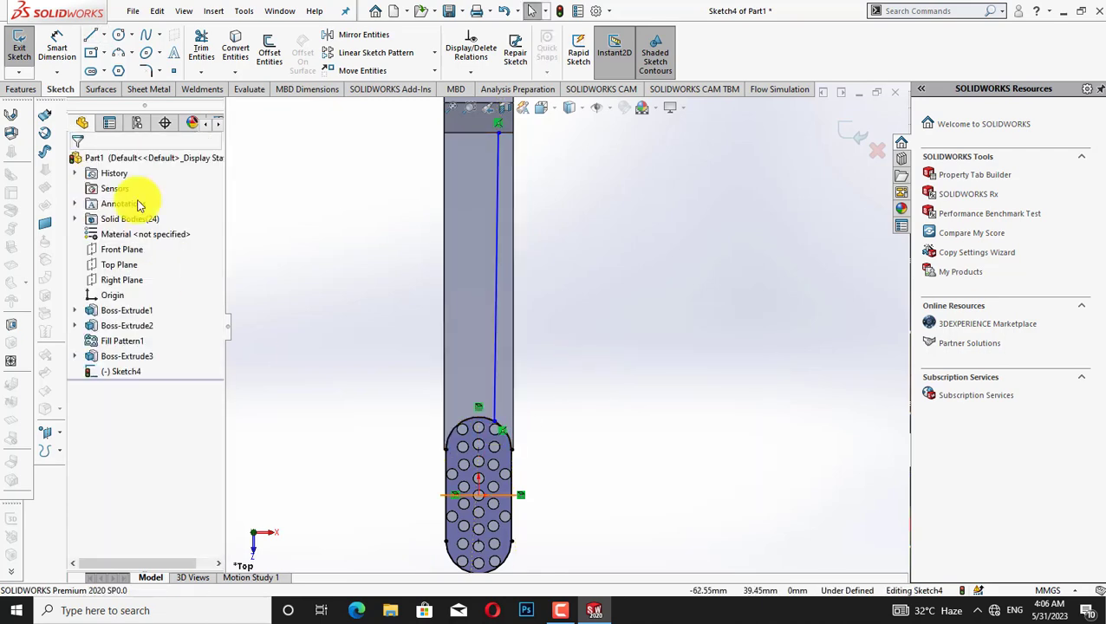
# - Draw a closed four-sided outline from the vertical line's top, right, down and back to the head arc
pyautogui.click(89, 37)
pyautogui.click(499, 135)
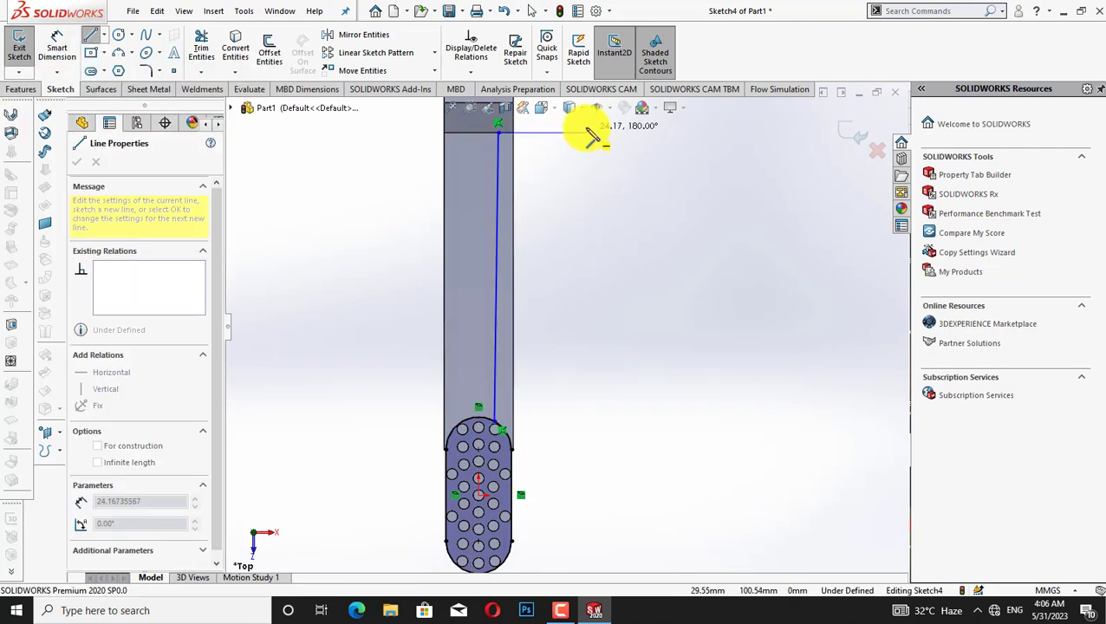
pyautogui.click(588, 133)
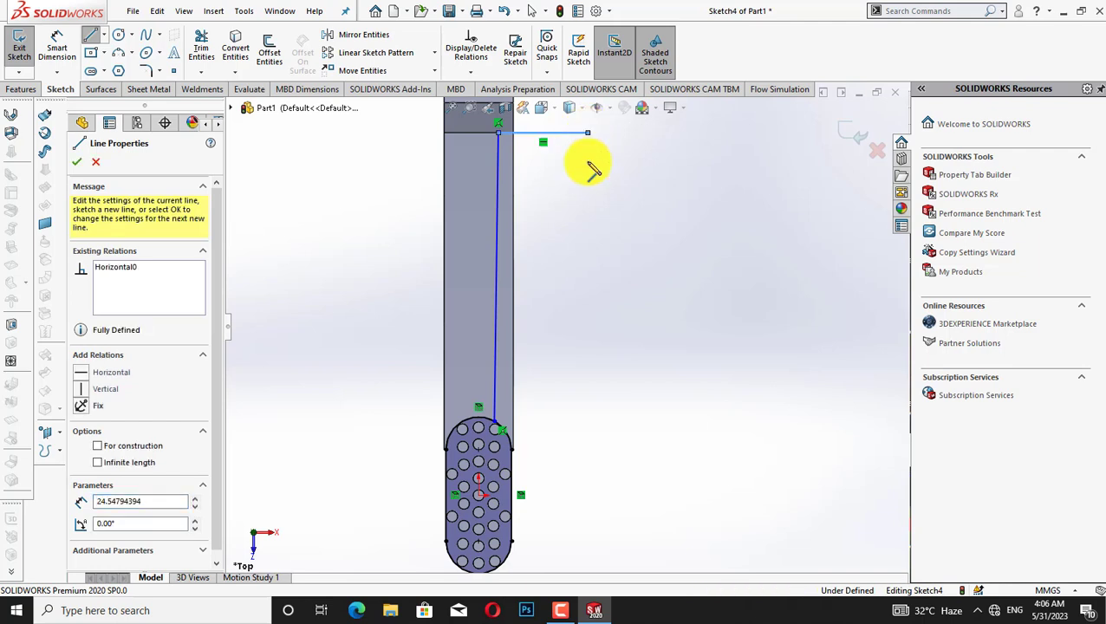
pyautogui.click(572, 454)
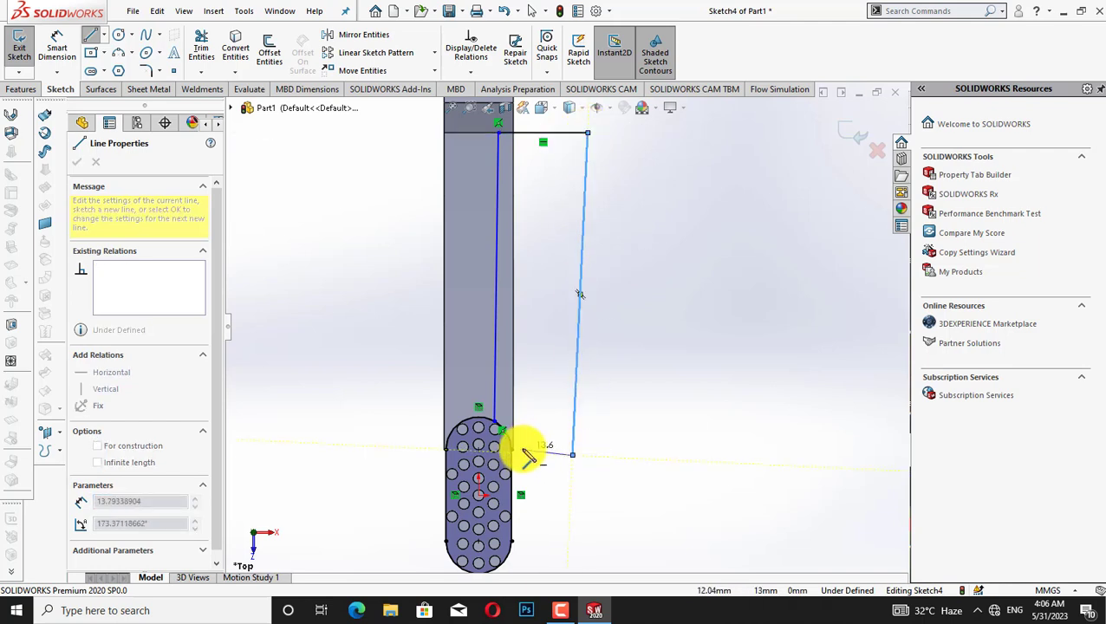
pyautogui.click(515, 451)
pyautogui.rightClick(737, 279)
pyautogui.click(742, 279)
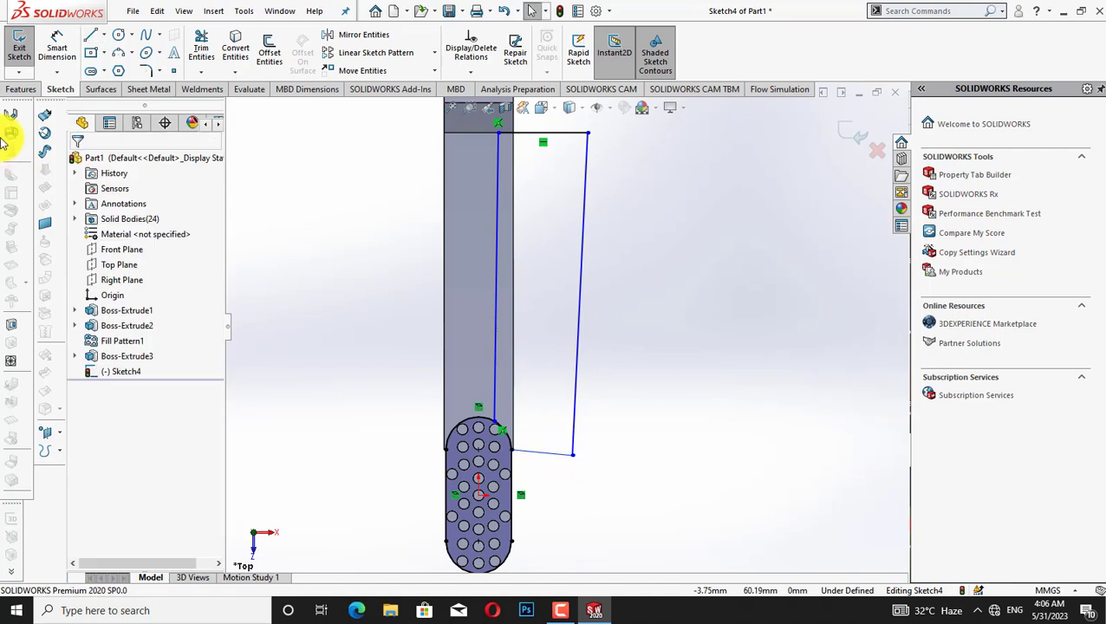
# - Trim the head arc inside the outline and cut it Through All - Both as Cut-Extrude1
pyautogui.click(201, 52)
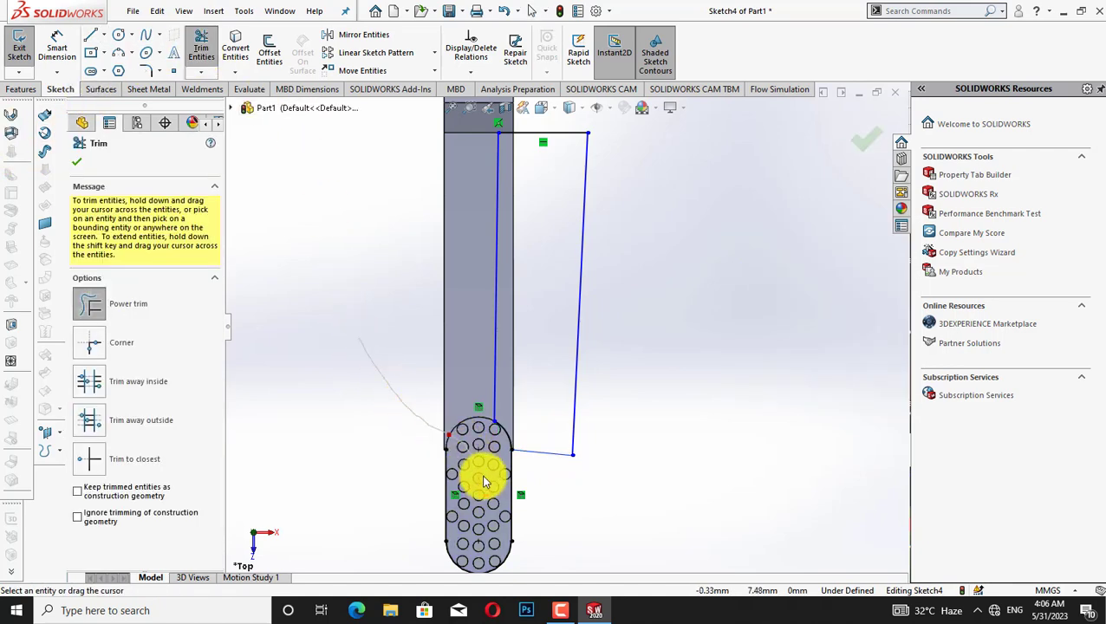
pyautogui.moveTo(428, 429); pyautogui.dragTo(525, 554)
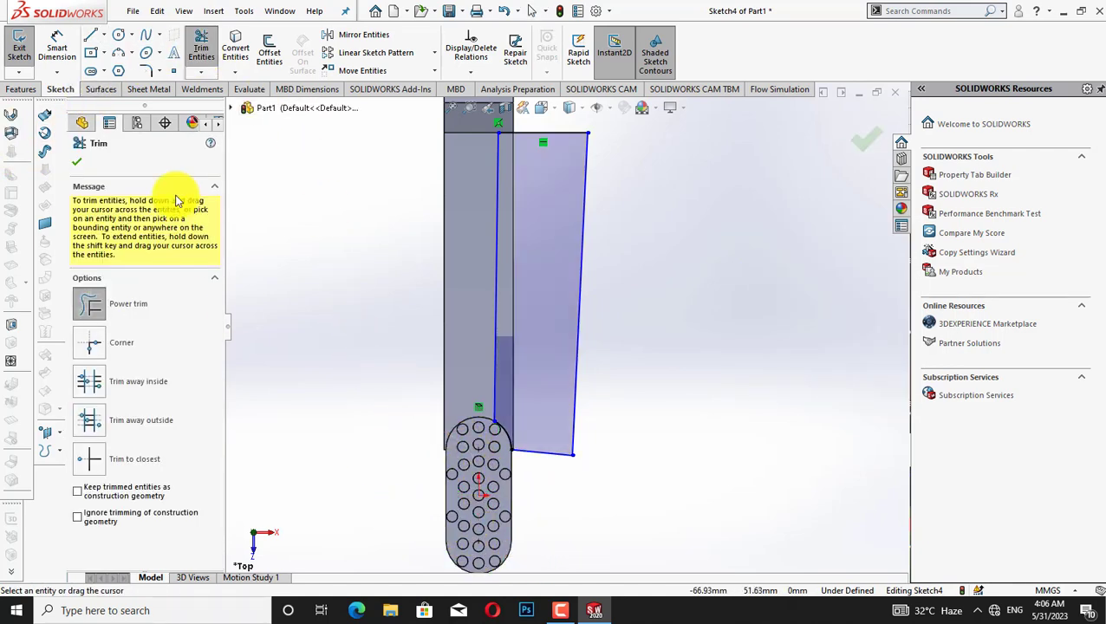
pyautogui.click(78, 161)
pyautogui.click(22, 89)
pyautogui.click(206, 56)
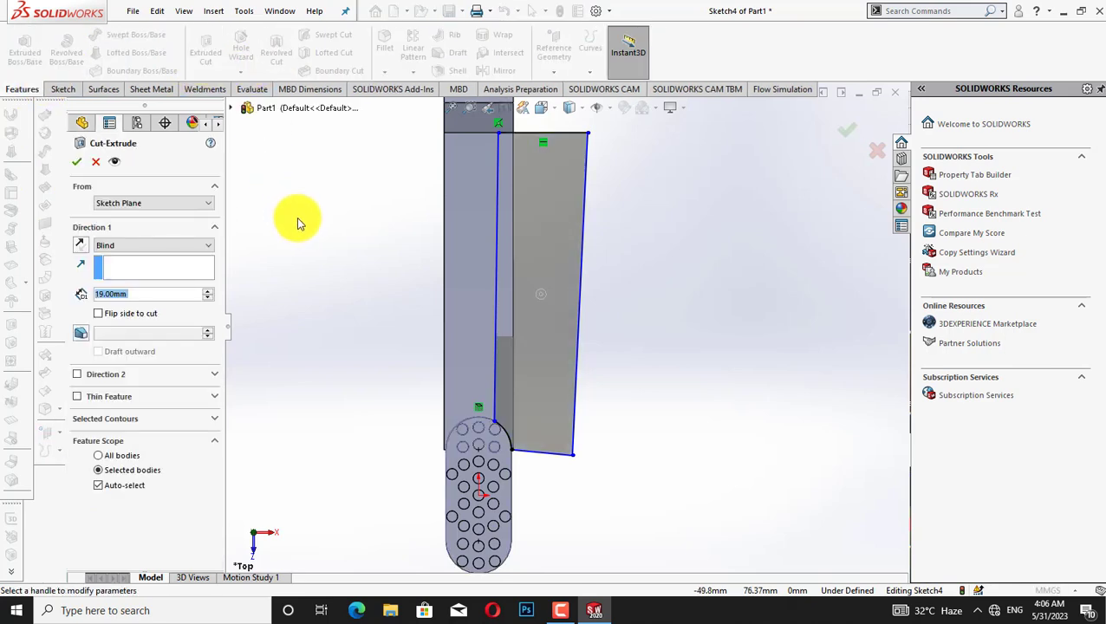
pyautogui.click(194, 246)
pyautogui.click(173, 276)
pyautogui.click(77, 161)
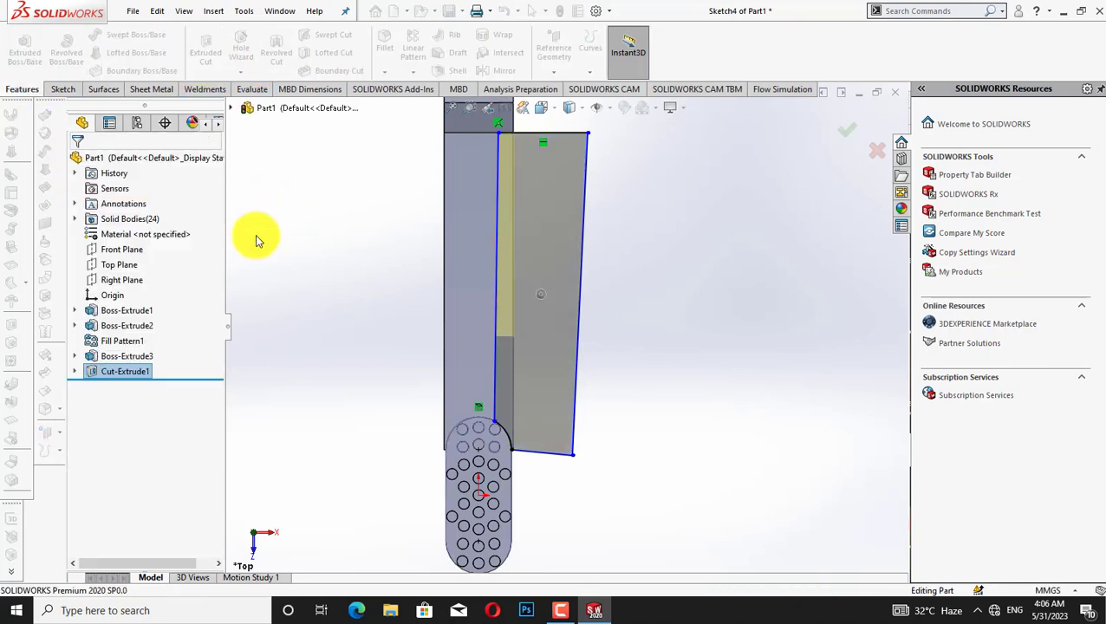
# - Mirror Cut-Extrude1 across the Right Plane and rotate the view to inspect the slimmer neck
pyautogui.hotkey('ctrl', '7')
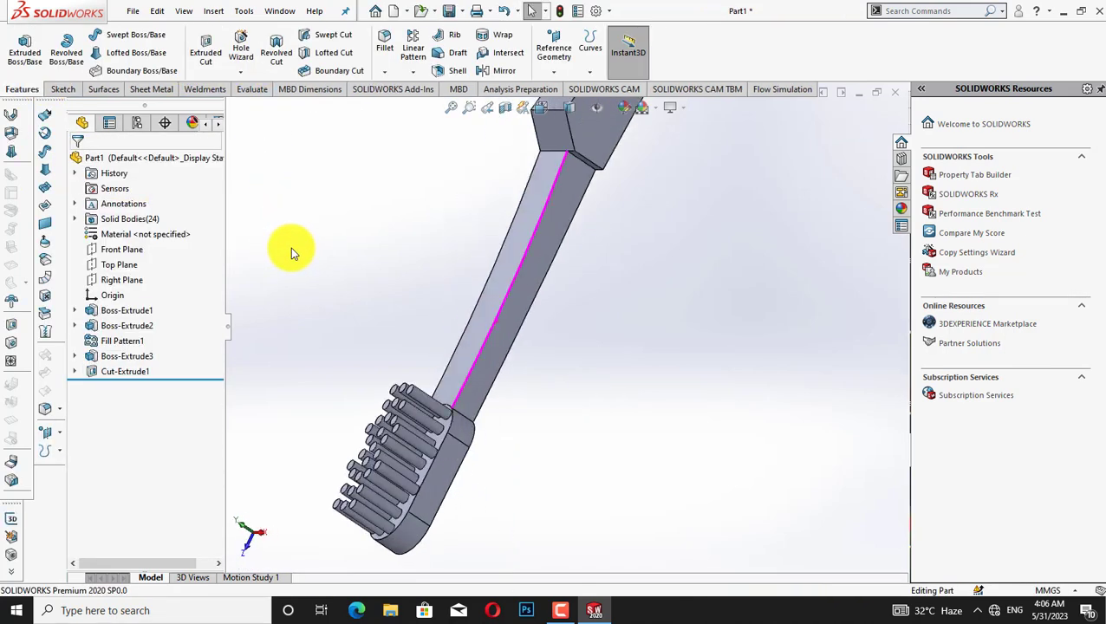
pyautogui.click(120, 372)
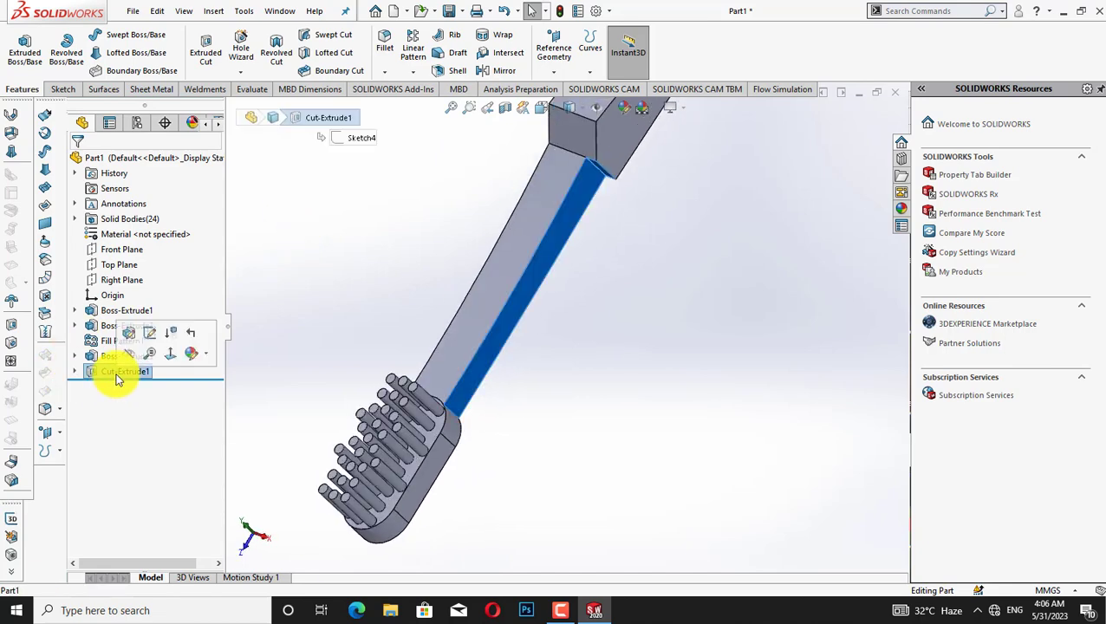
pyautogui.click(485, 73)
pyautogui.click(230, 109)
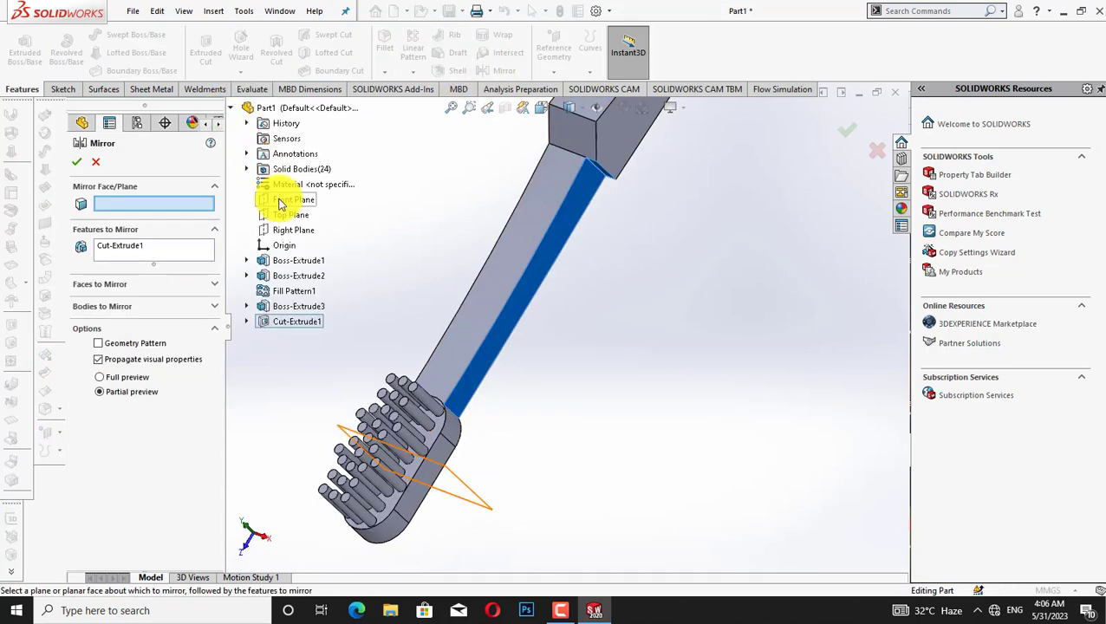
pyautogui.click(282, 228)
pyautogui.click(77, 161)
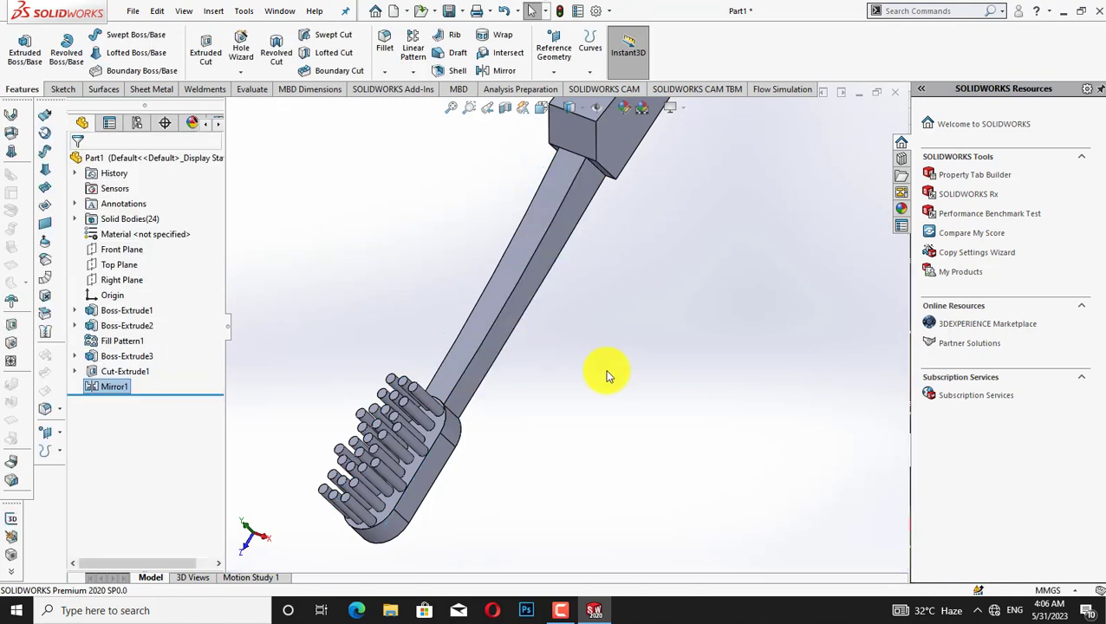
pyautogui.hotkey('ctrl', '7')
pyautogui.press('f')
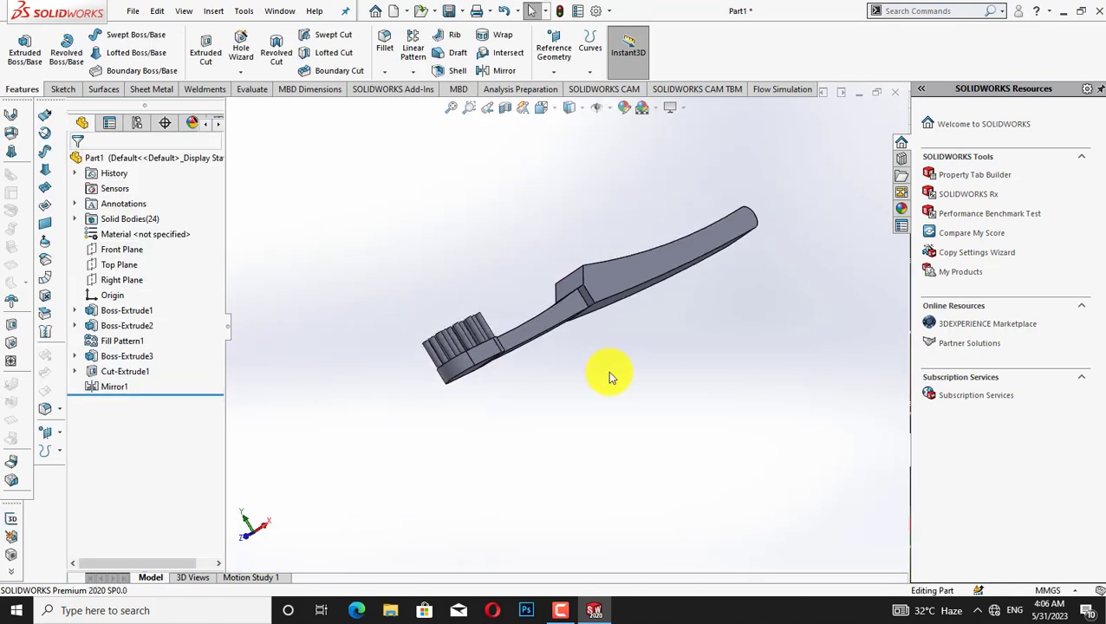
pyautogui.press('Up')
pyautogui.press('Up')
pyautogui.press('Down')
pyautogui.press('Down')
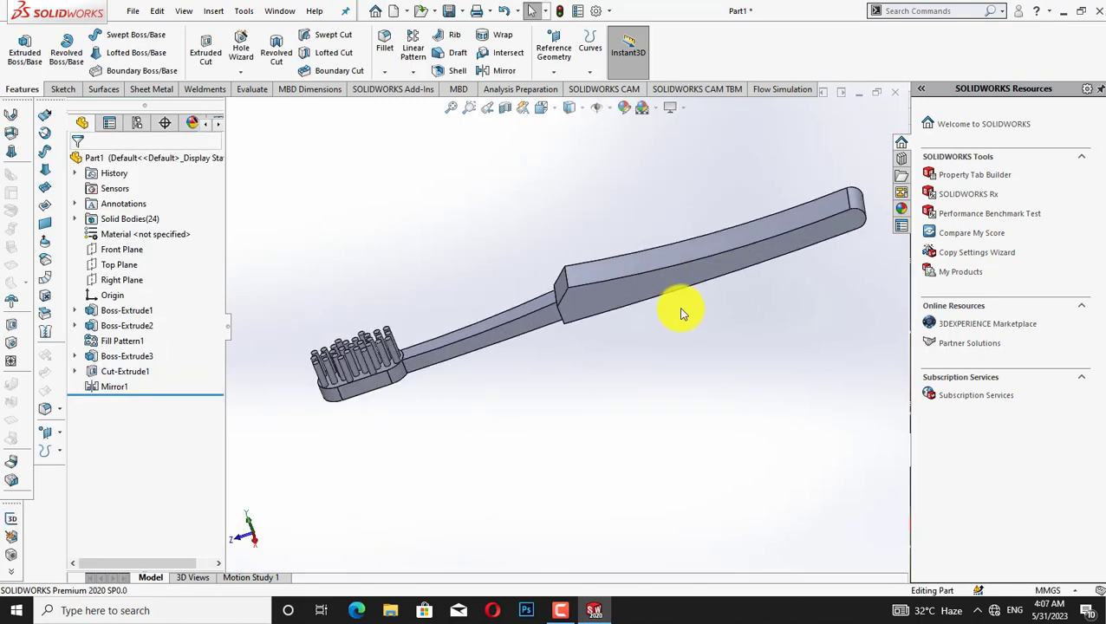
# - View the Top Plane head-on, center and zoom on the handle, and start Sketch5 there
pyautogui.rightClick(113, 264)
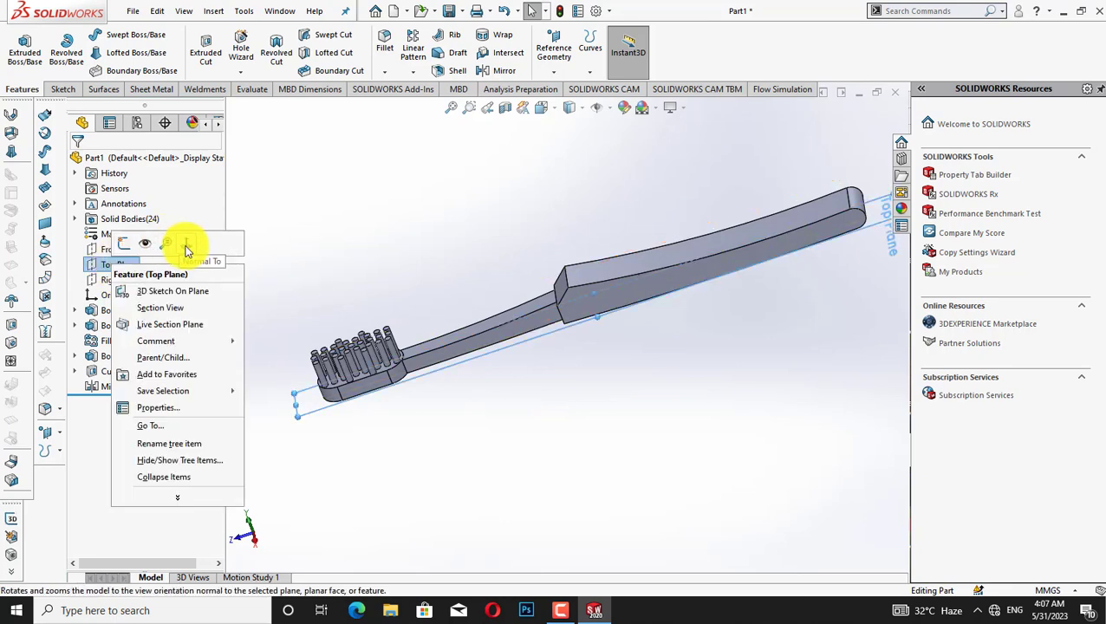
pyautogui.click(186, 242)
pyautogui.click(397, 189)
pyautogui.rightClick(397, 189)
pyautogui.click(432, 259)
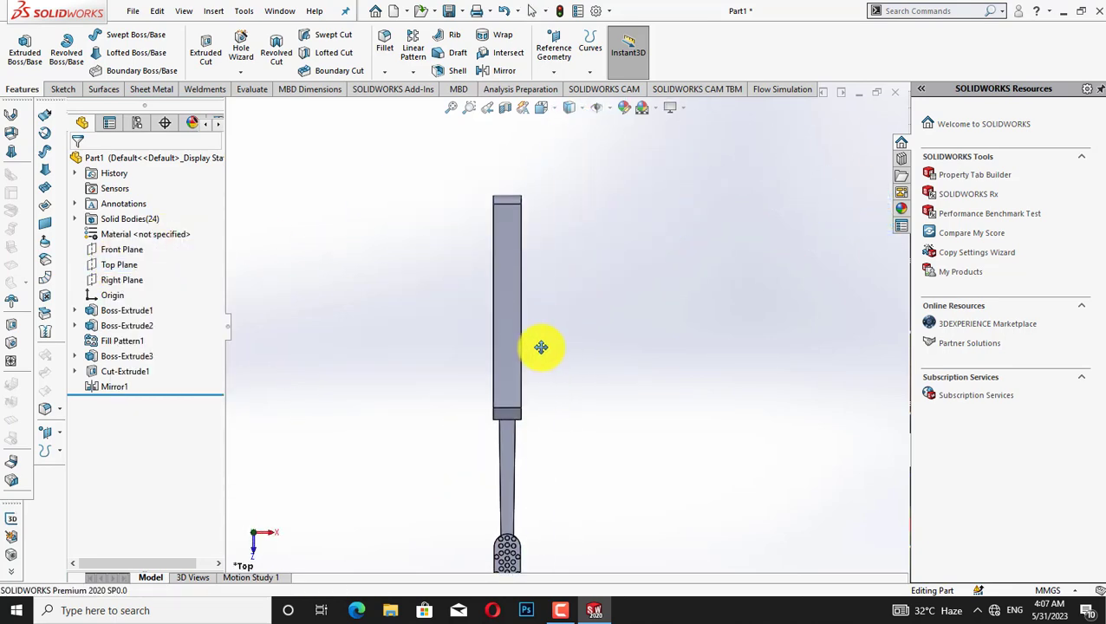
pyautogui.moveTo(538, 349); pyautogui.dragTo(576, 339)
pyautogui.scroll(-1, 577, 339)
pyautogui.scroll(-1, 605, 335)
pyautogui.scroll(-1, 617, 301)
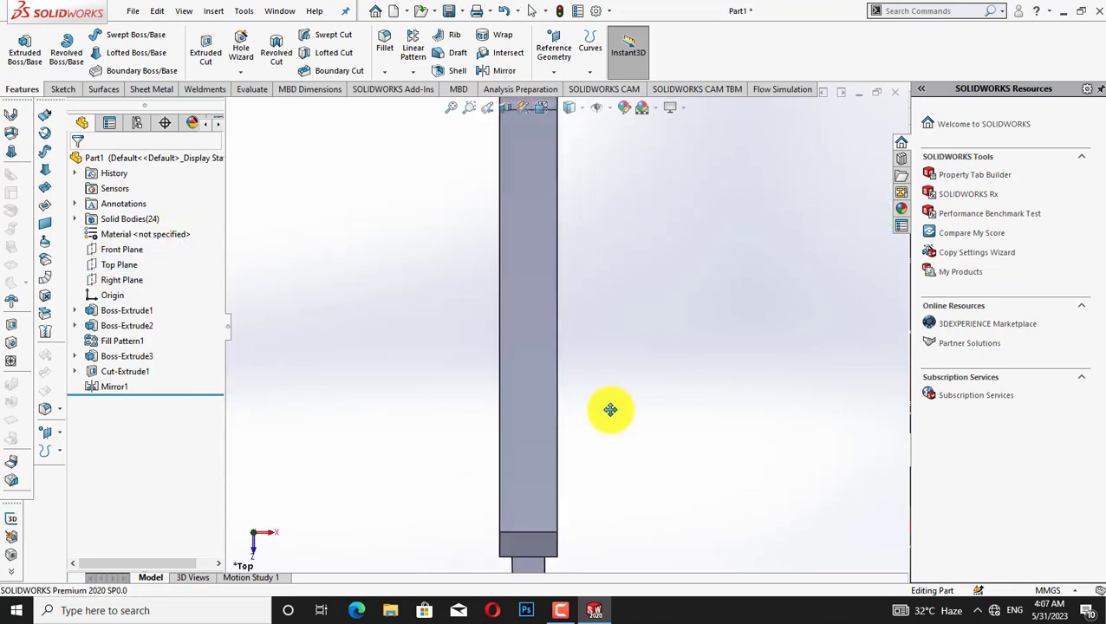
pyautogui.scroll(-1, 607, 408)
pyautogui.click(113, 265)
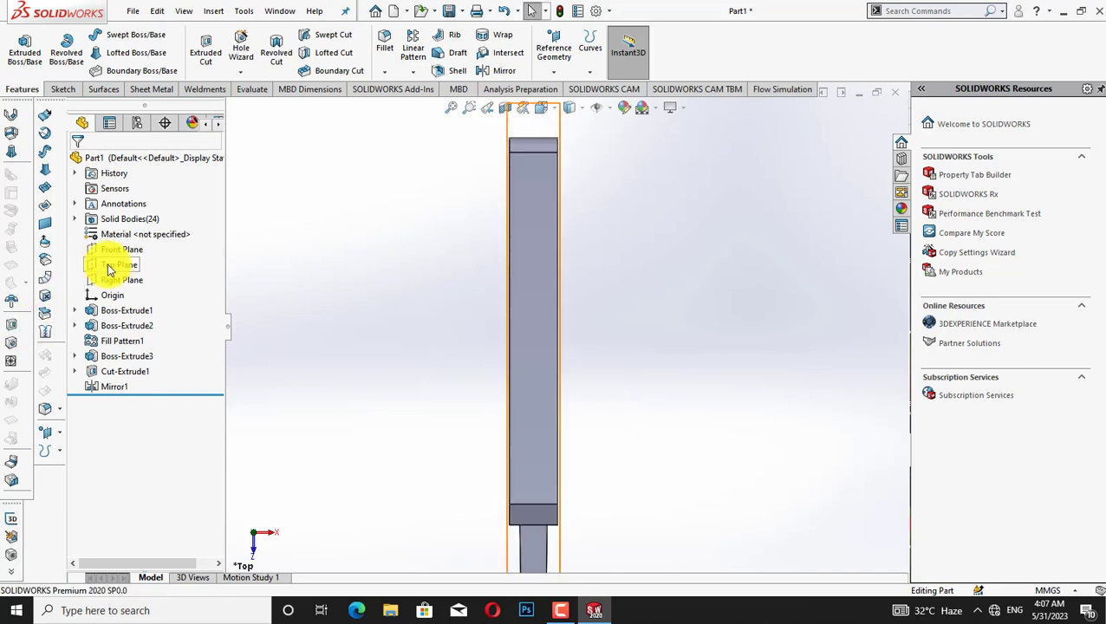
pyautogui.click(111, 194)
# - Draw a shallow 3-point arc along the handle's right edge
pyautogui.click(120, 55)
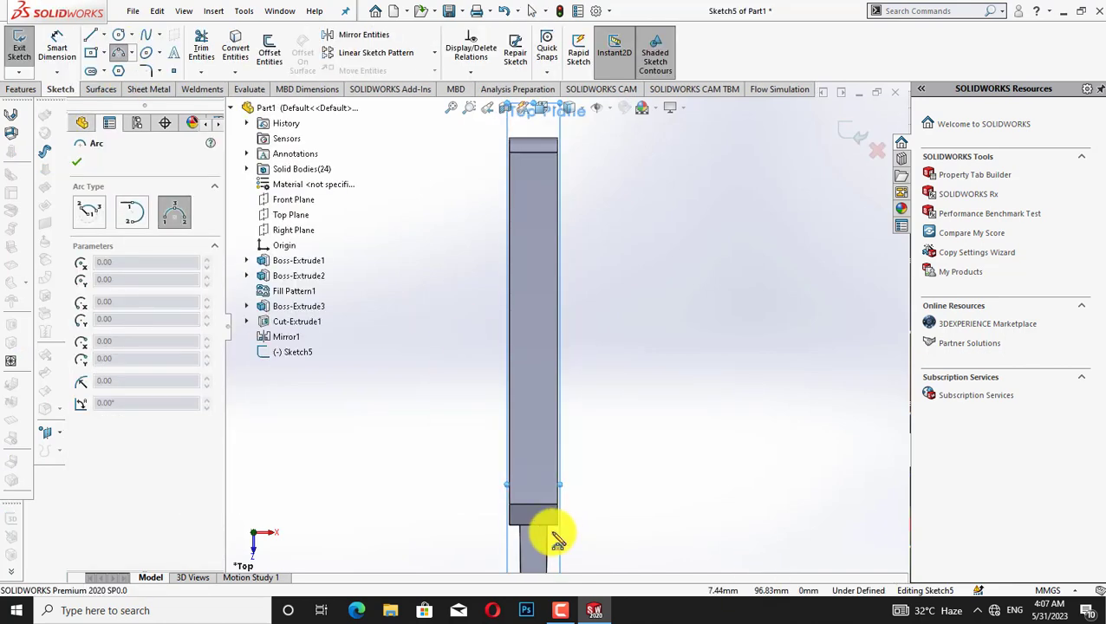
pyautogui.moveTo(550, 524); pyautogui.dragTo(565, 296)
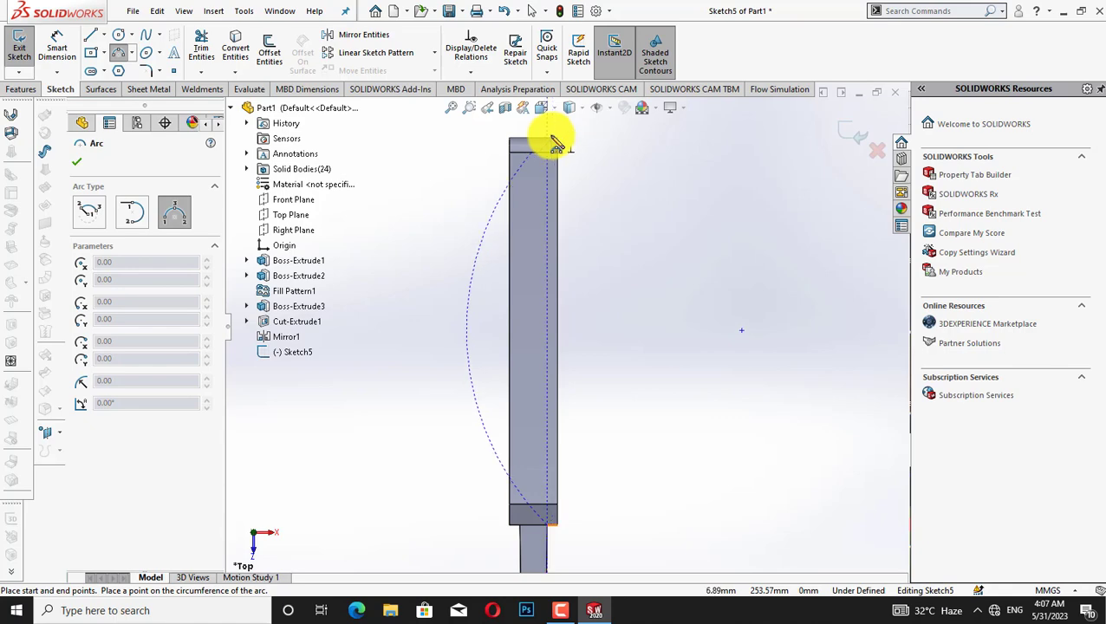
pyautogui.click(552, 139)
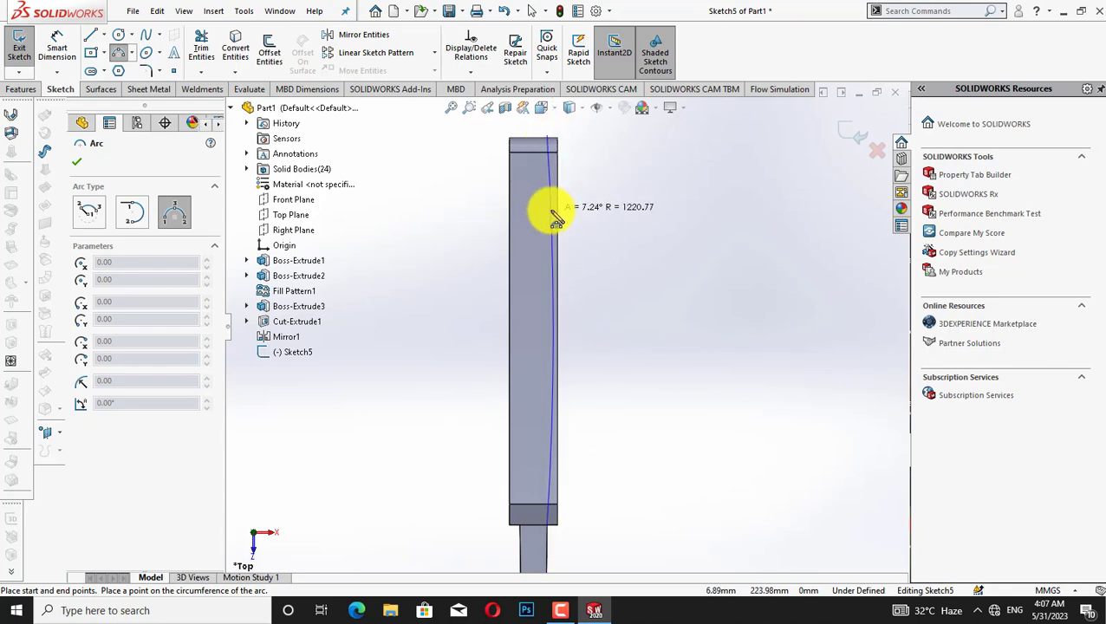
pyautogui.click(555, 217)
pyautogui.rightClick(601, 180)
pyautogui.click(632, 239)
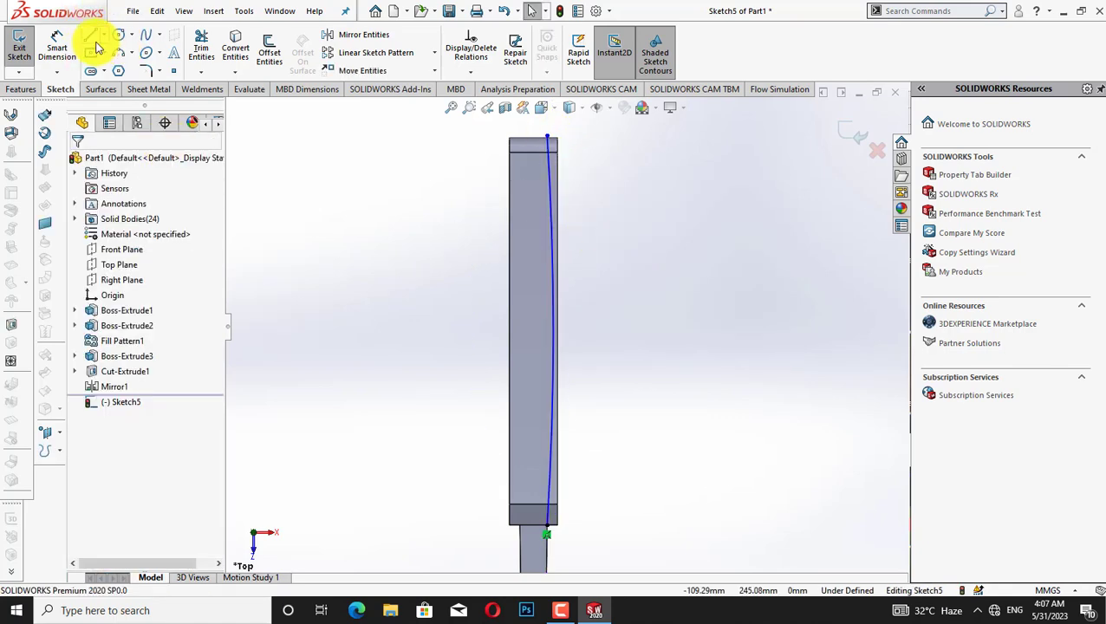
# - Close the profile with lines from the arc's top, out right, down below the handle and back to the arc
pyautogui.click(92, 38)
pyautogui.click(547, 137)
pyautogui.click(588, 126)
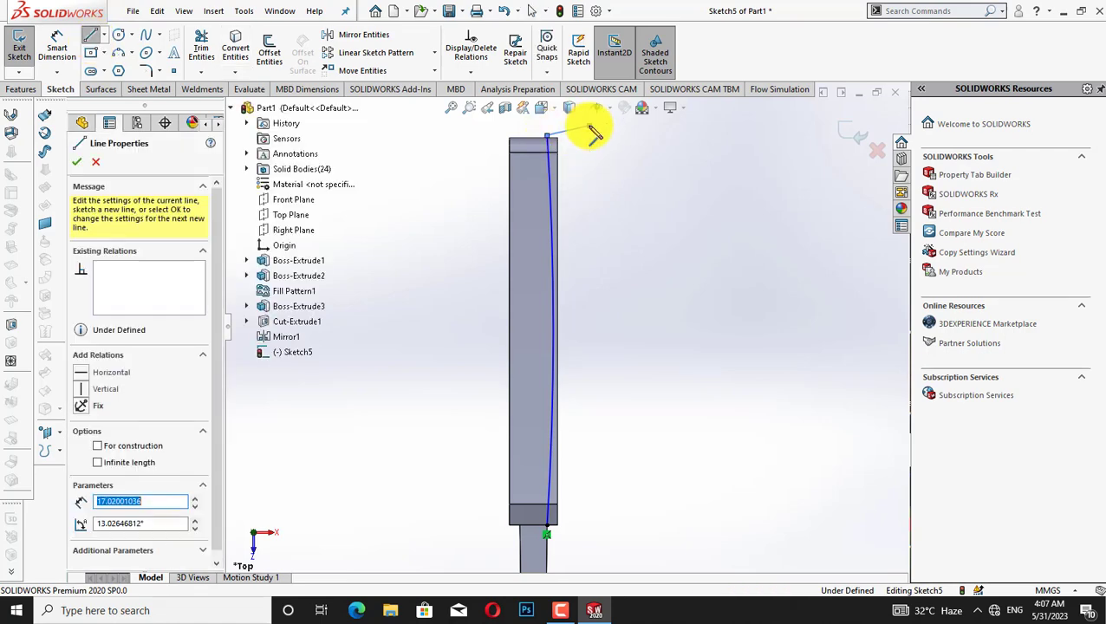
pyautogui.click(636, 568)
pyautogui.click(547, 526)
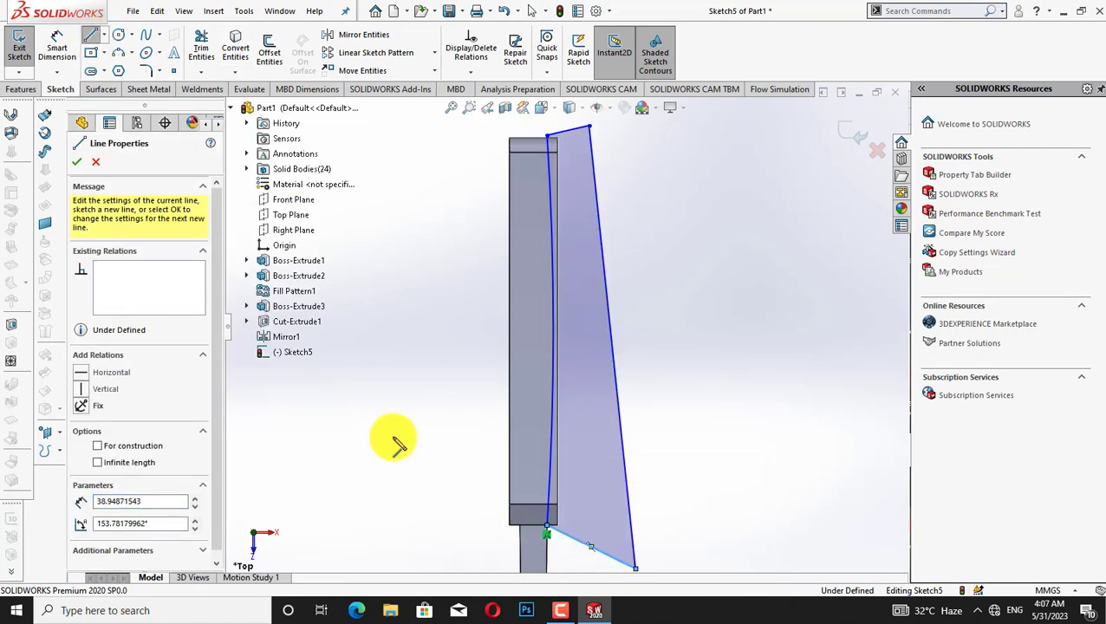
pyautogui.press('Escape')
pyautogui.click(22, 89)
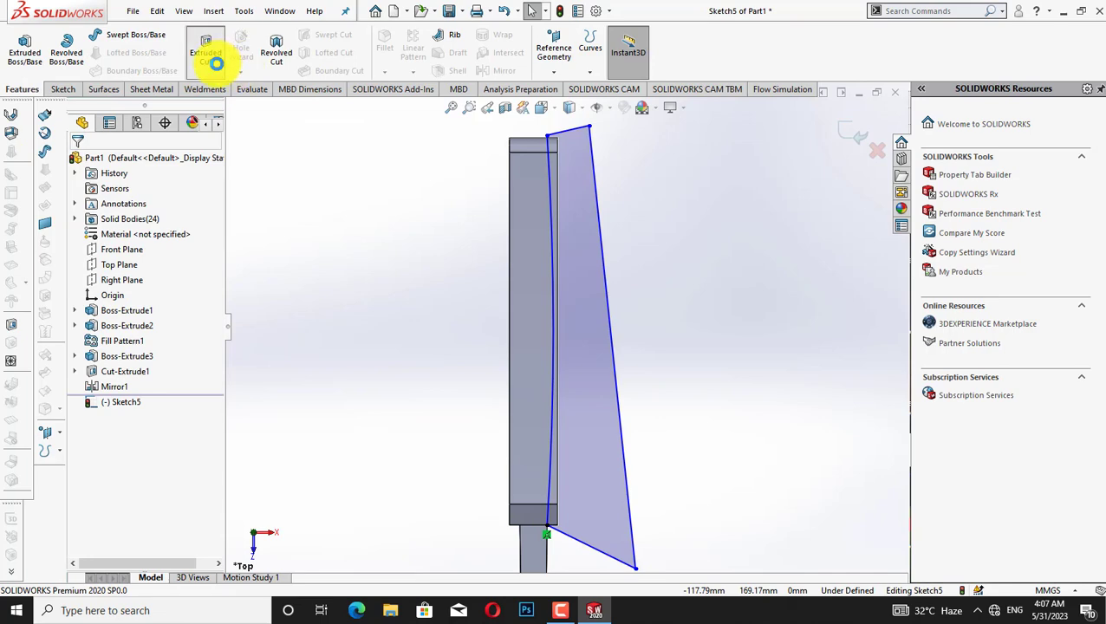
# - Cut Sketch5 Through All - Both as Cut-Extrude2
pyautogui.click(216, 63)
pyautogui.click(175, 250)
pyautogui.click(165, 275)
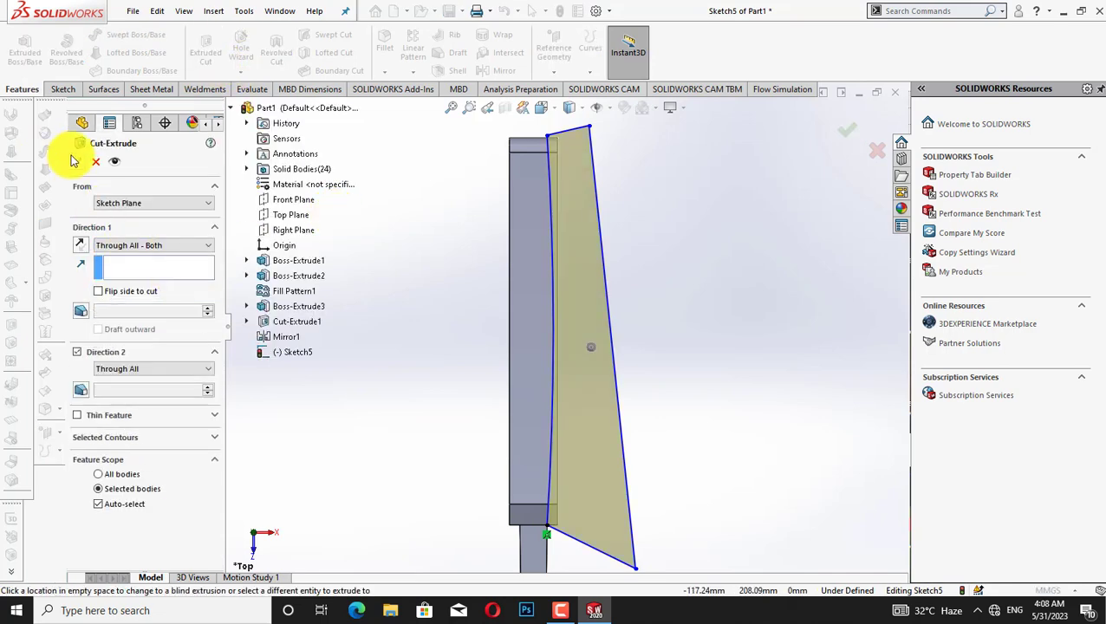
pyautogui.click(76, 161)
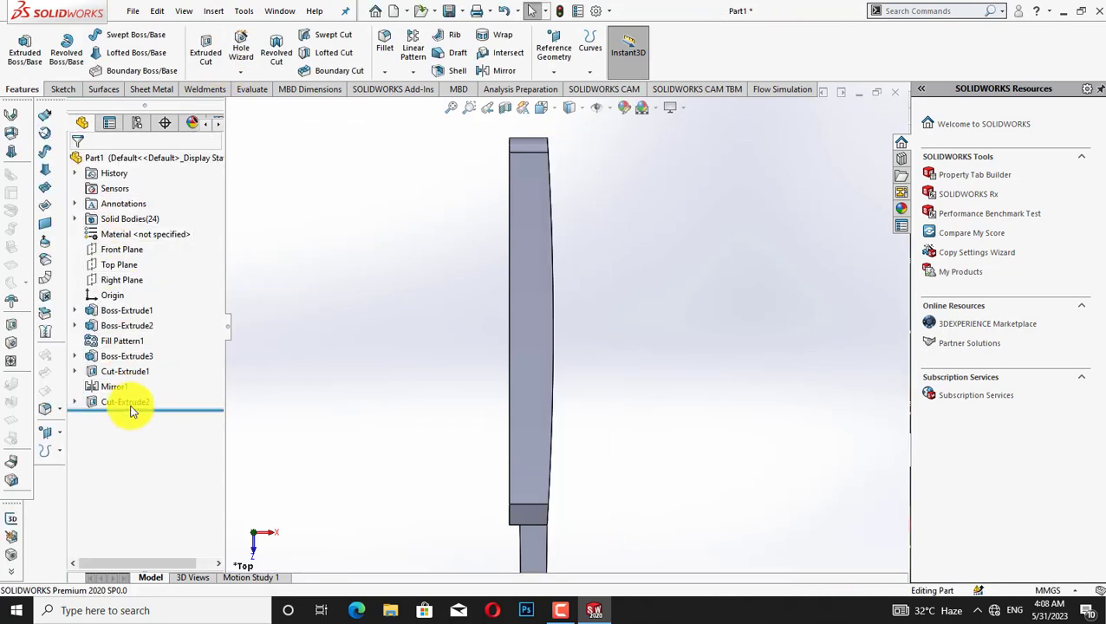
# - Mirror Cut-Extrude2 across the Right Plane and orbit to an angled 3D view
pyautogui.click(127, 402)
pyautogui.click(499, 70)
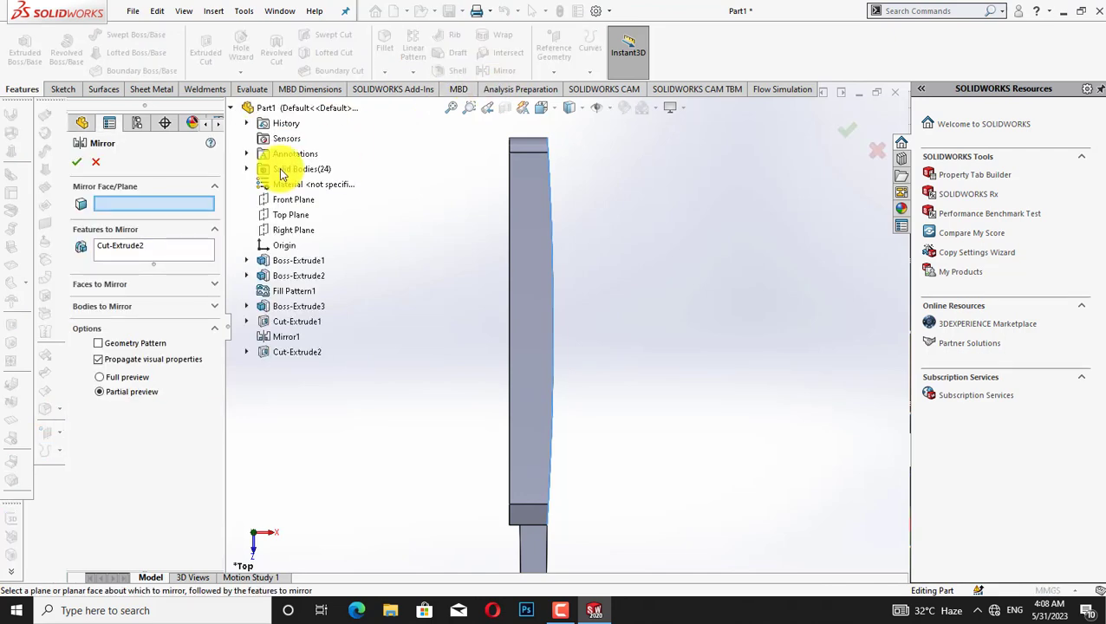
pyautogui.click(283, 231)
pyautogui.click(84, 164)
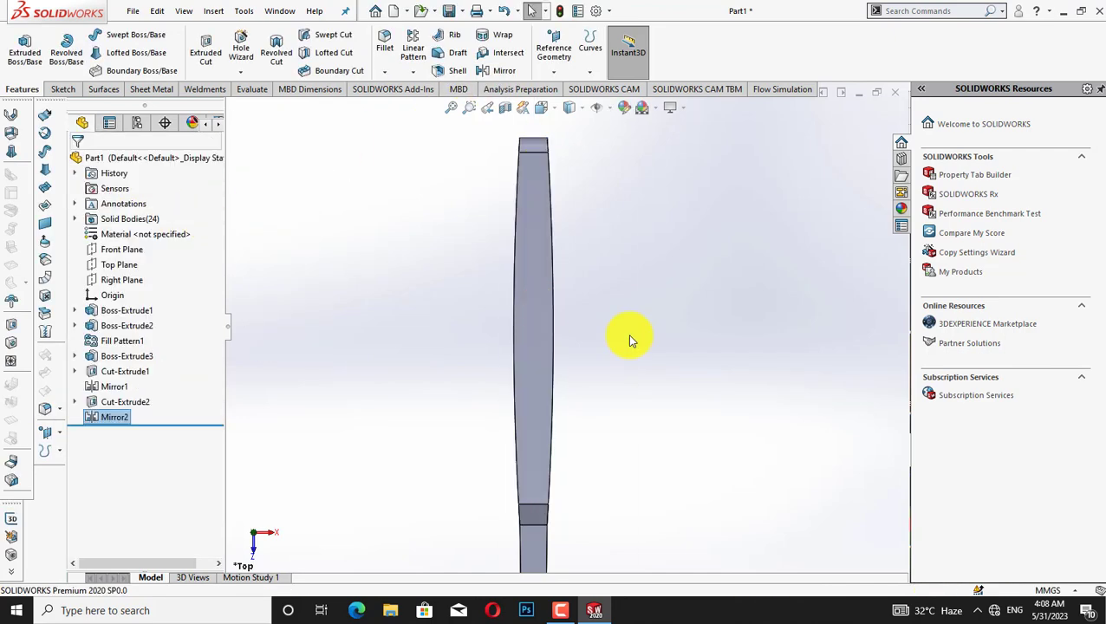
pyautogui.hotkey('ctrl', '4')
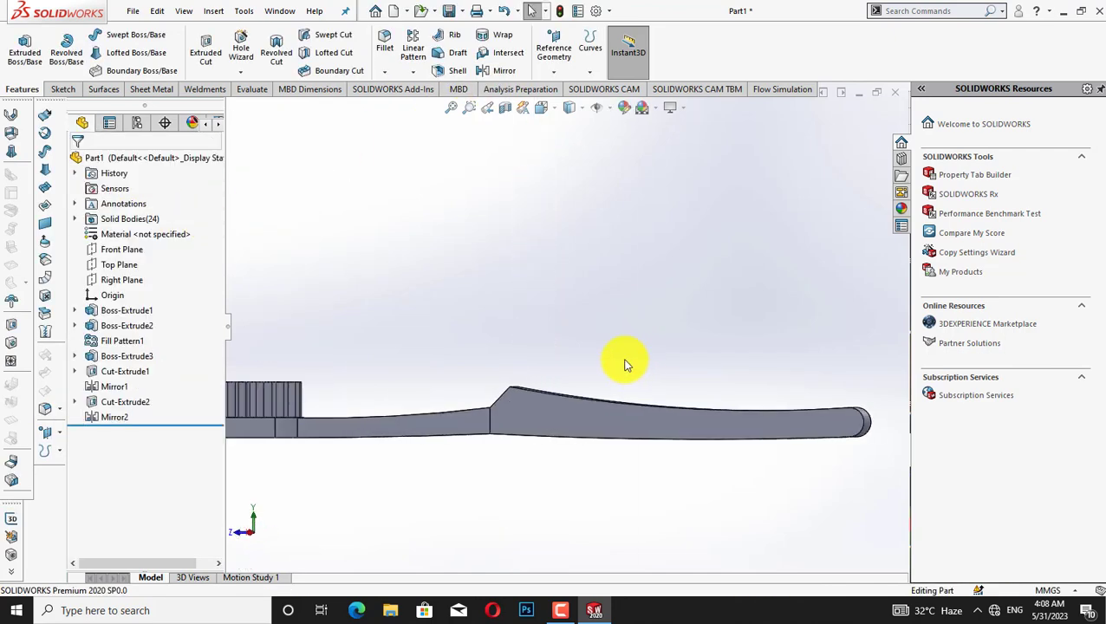
pyautogui.moveTo(632, 371); pyautogui.dragTo(414, 250, button='middle')
pyautogui.click(384, 43)
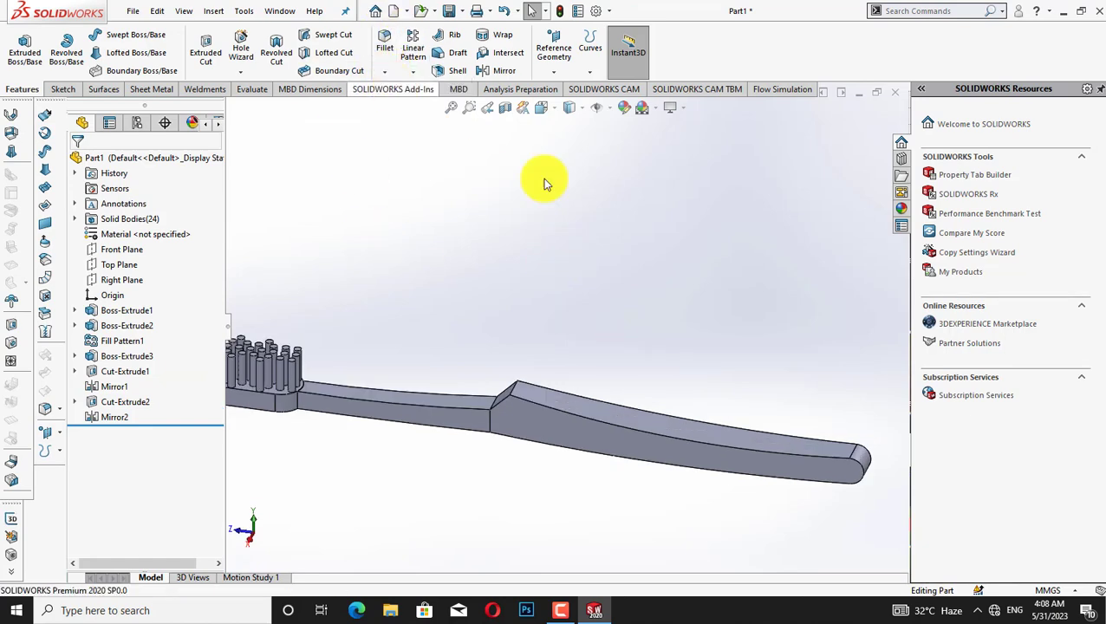
# - Fillet the neck's two edges with a 5 mm radius
pyautogui.click(414, 407)
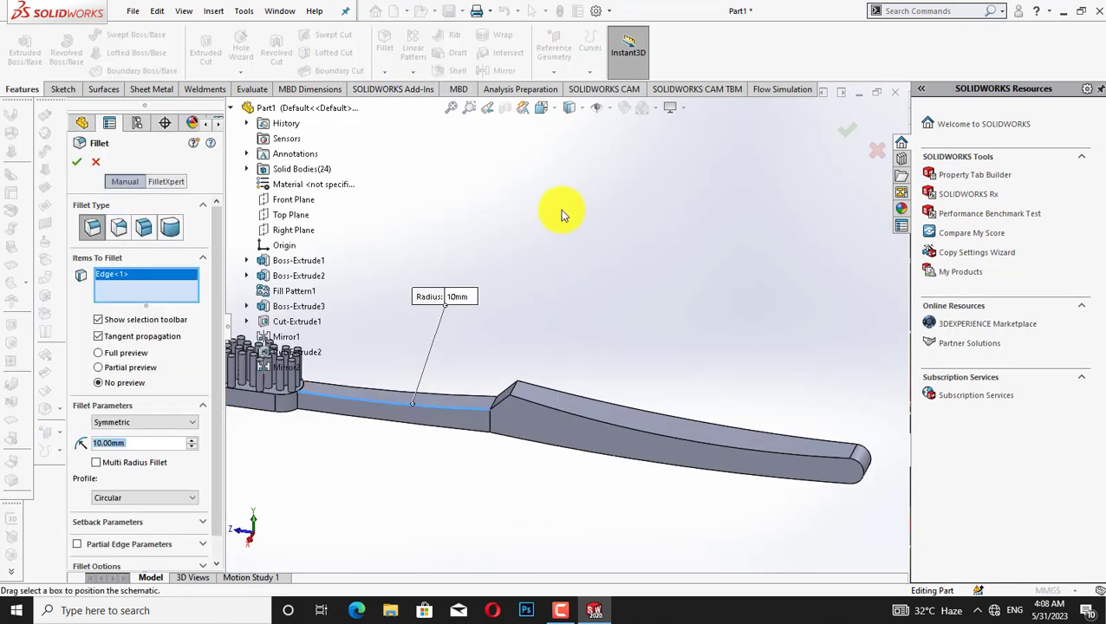
pyautogui.hotkey('ctrl', '4')
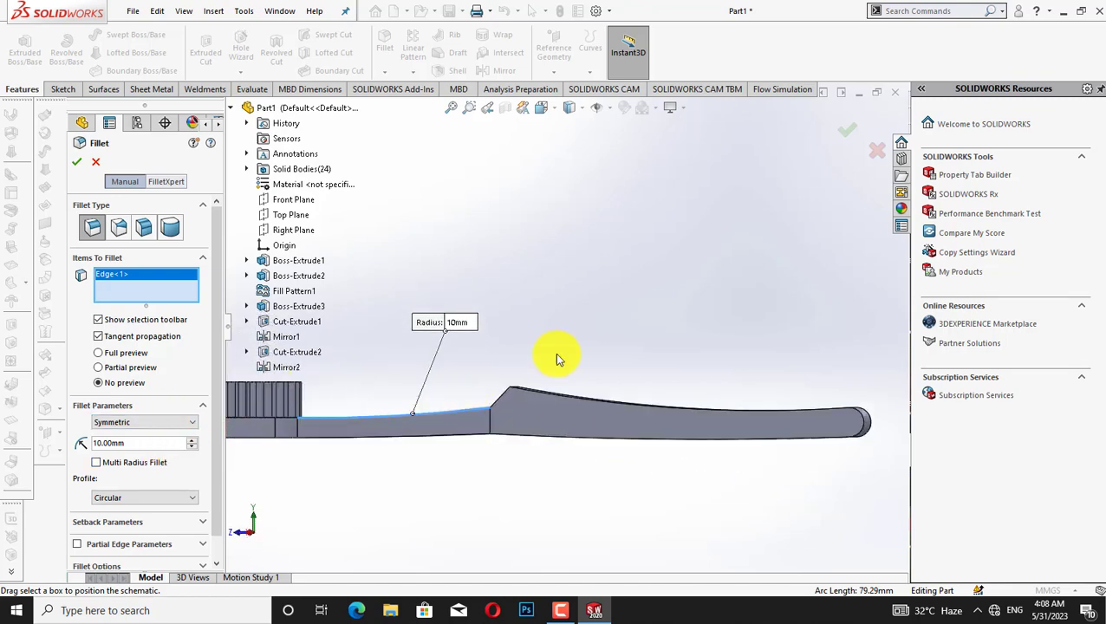
pyautogui.moveTo(602, 310); pyautogui.dragTo(465, 361, button='middle')
pyautogui.click(450, 385)
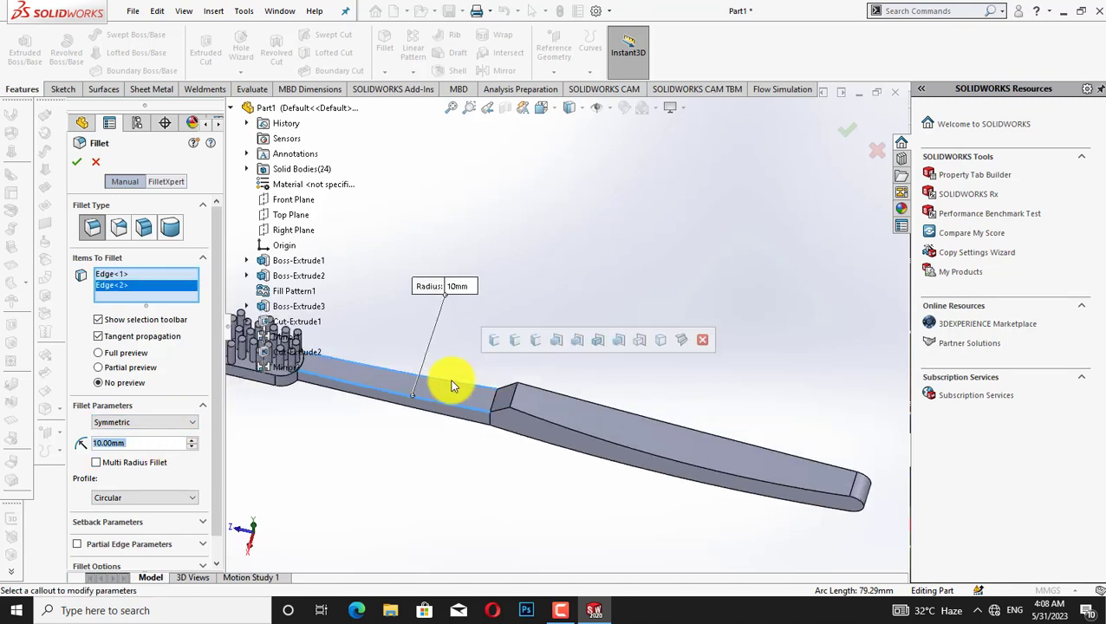
pyautogui.click(76, 162)
pyautogui.click(742, 349)
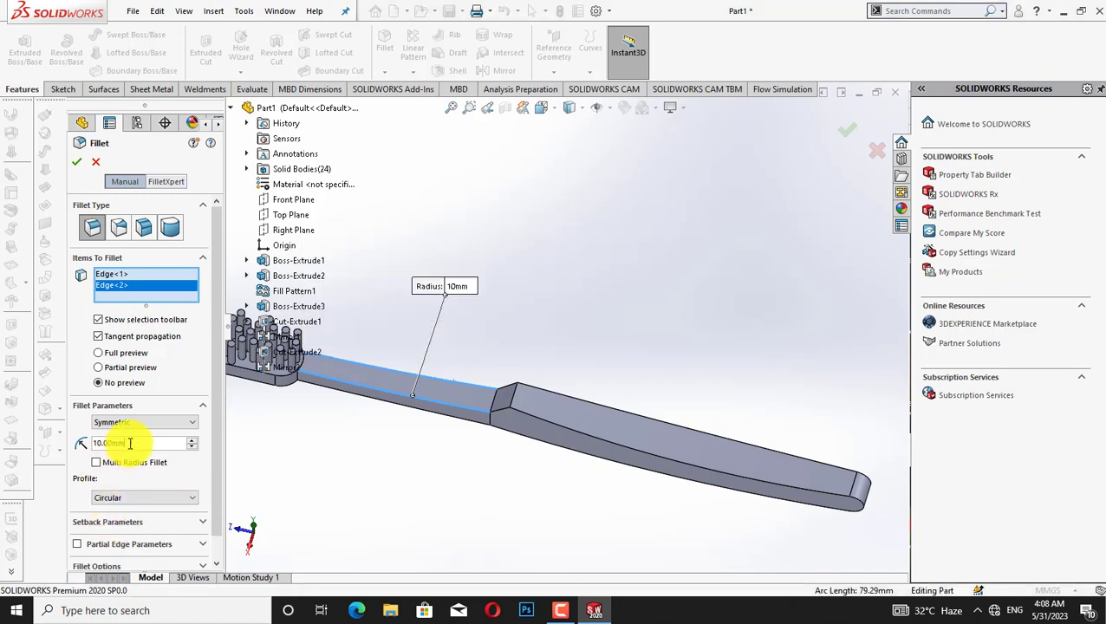
pyautogui.click(133, 441)
pyautogui.click(108, 454)
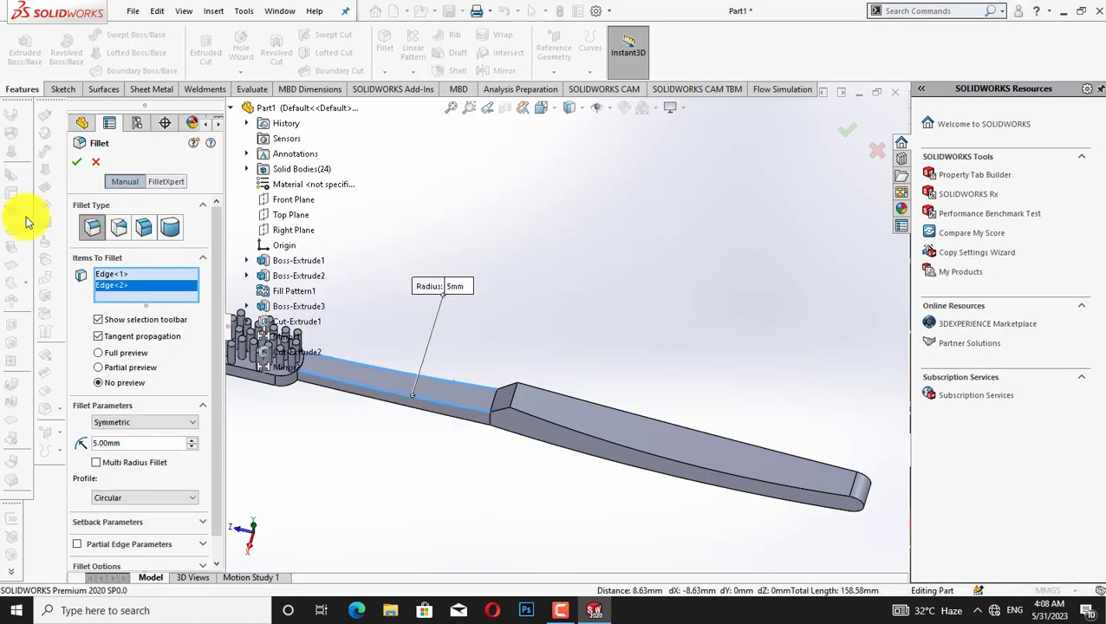
pyautogui.click(77, 162)
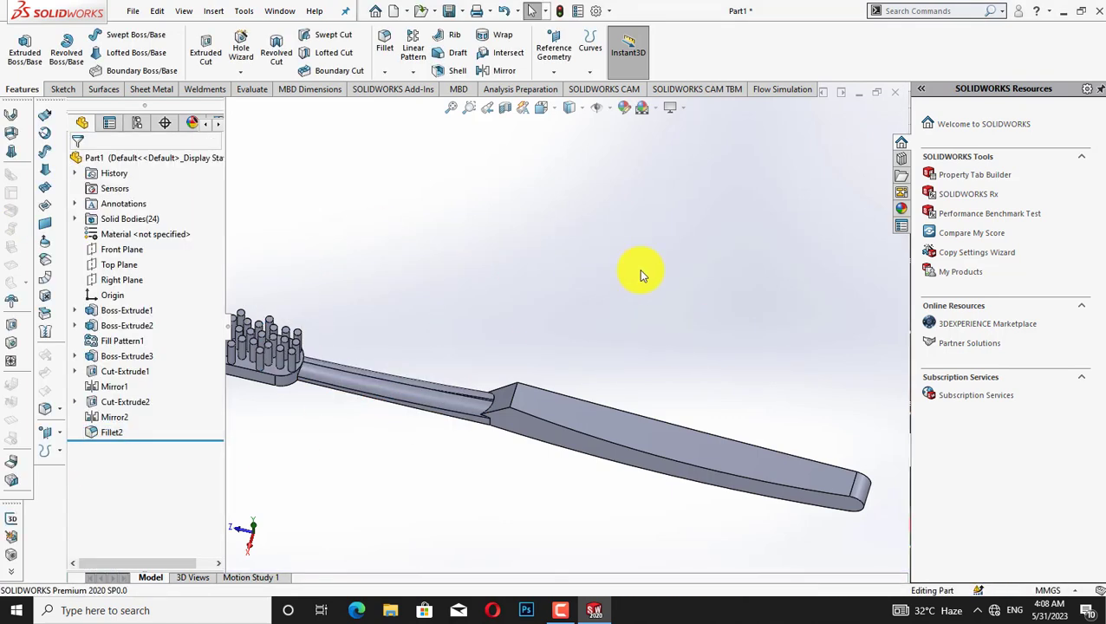
# - Fillet four handle edges at 5 mm as Fillet3
pyautogui.press('Up')
pyautogui.press('Up')
pyautogui.press('Up')
pyautogui.press('Up')
pyautogui.press('Up')
pyautogui.press('Up')
pyautogui.press('Up')
pyautogui.press('Up')
pyautogui.press('Up')
pyautogui.press('Up')
pyautogui.press('Up')
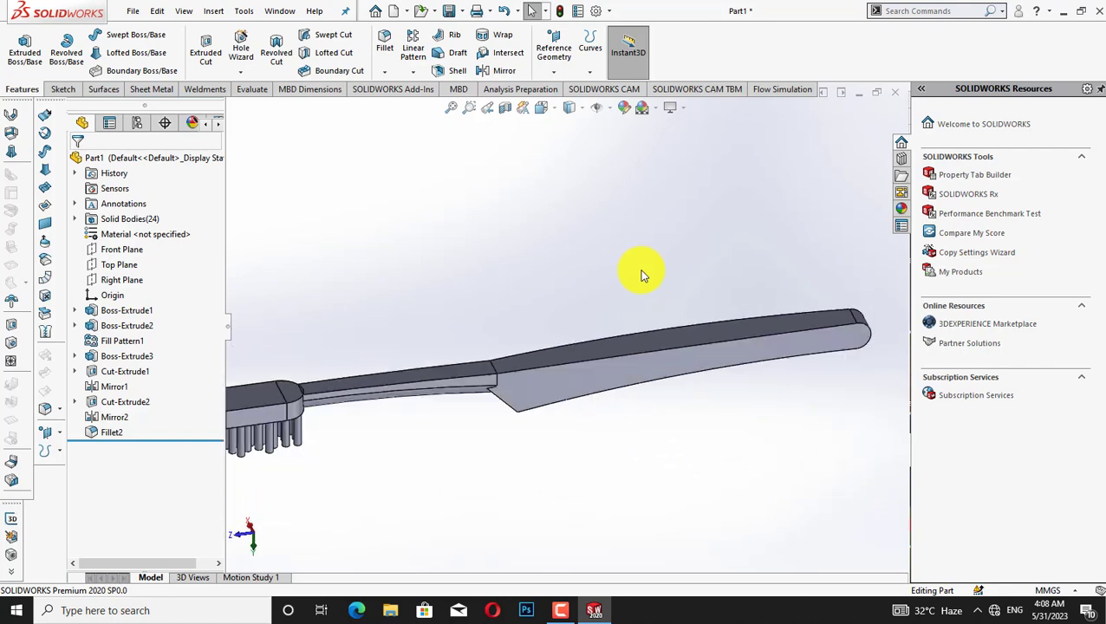
pyautogui.press('Up')
pyautogui.press('Up')
pyautogui.press('Up')
pyautogui.press('Up')
pyautogui.click(384, 72)
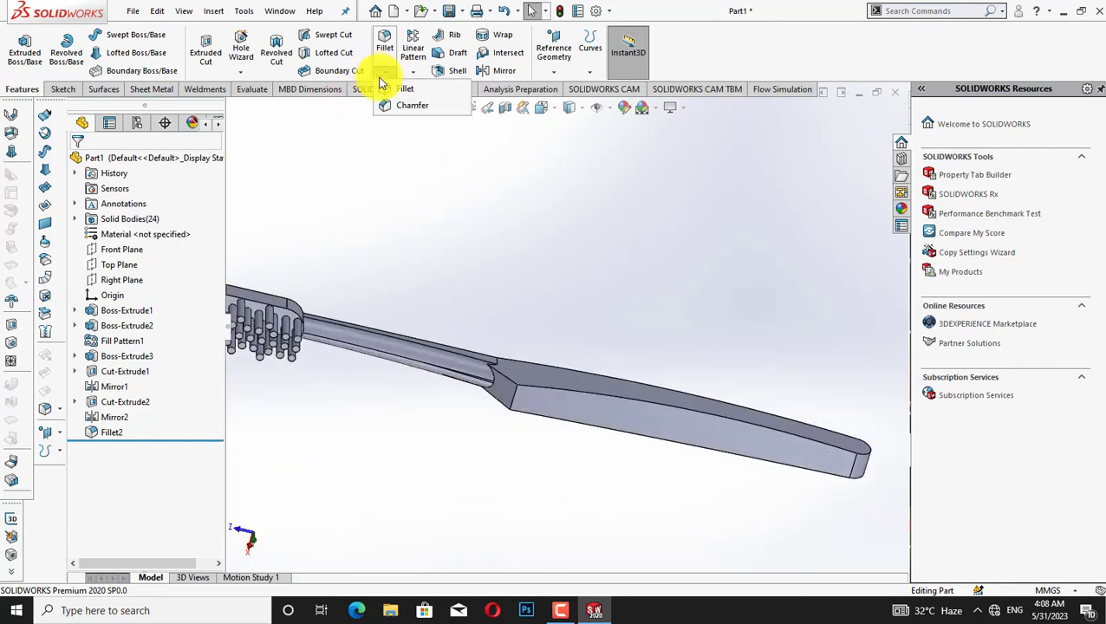
pyautogui.click(397, 92)
pyautogui.click(531, 390)
pyautogui.click(533, 394)
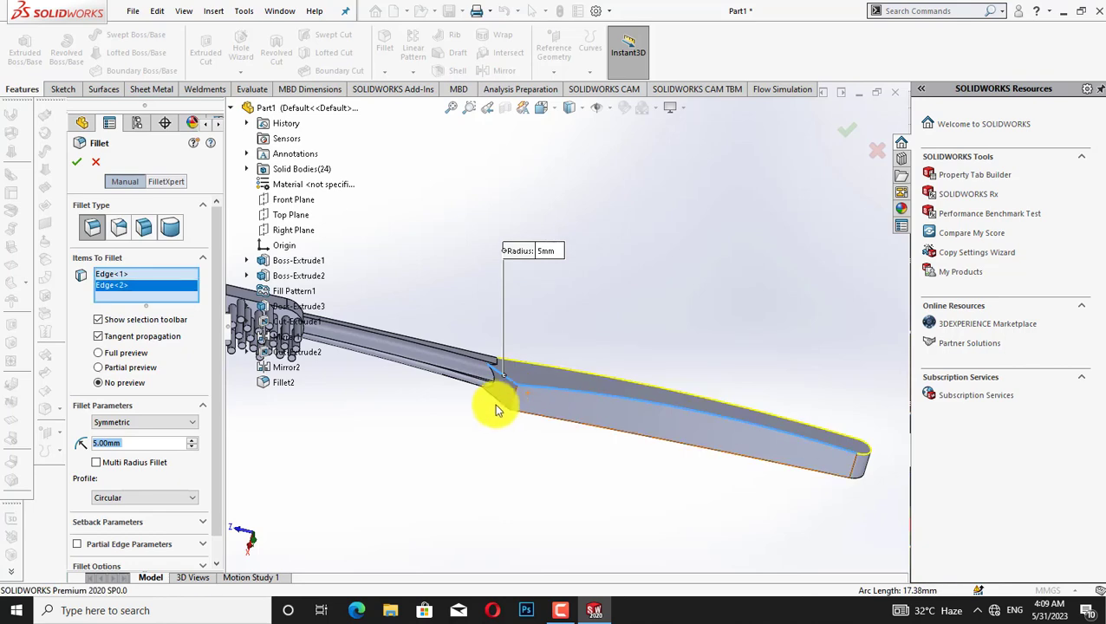
pyautogui.click(513, 413)
pyautogui.click(524, 413)
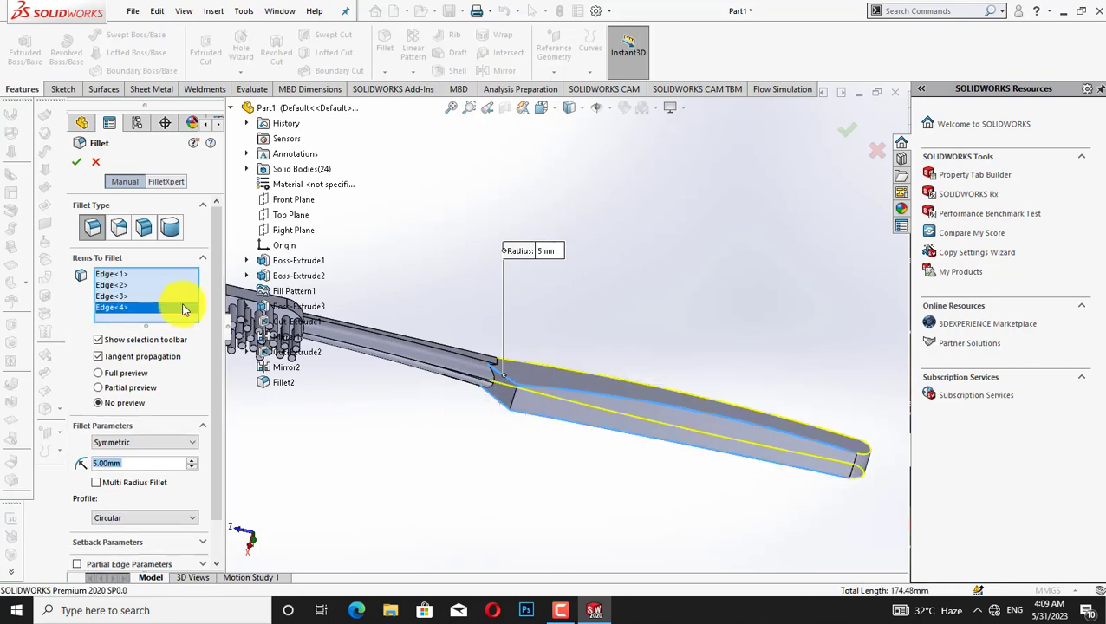
pyautogui.click(73, 174)
# - Fillet the small step edge where the neck meets the handle as Fillet4
pyautogui.press('Up')
pyautogui.press('Up')
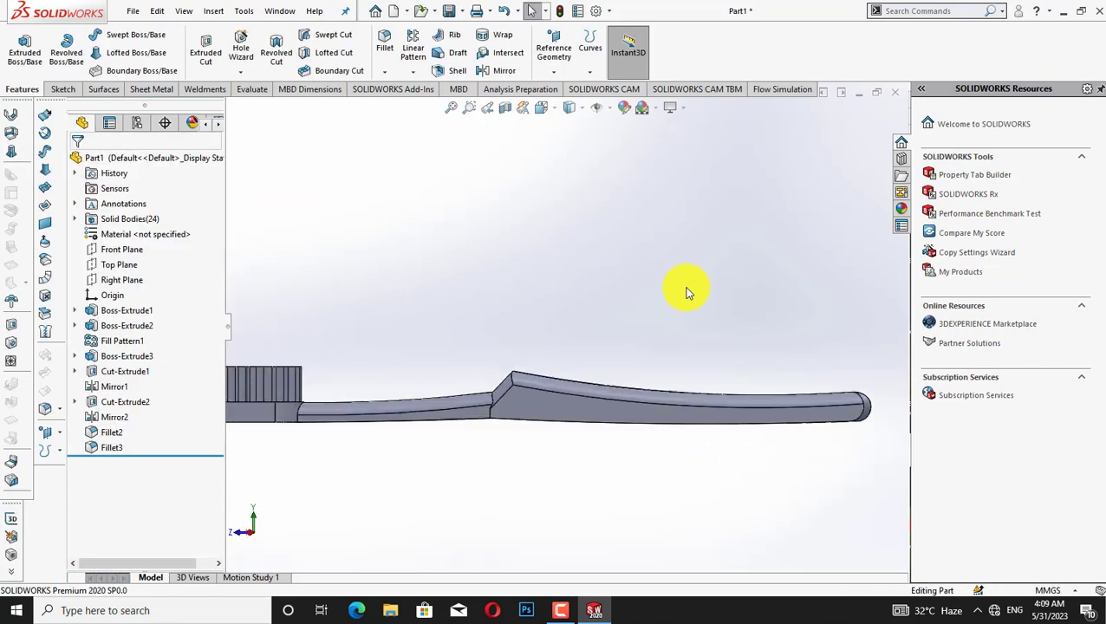
pyautogui.press('Up')
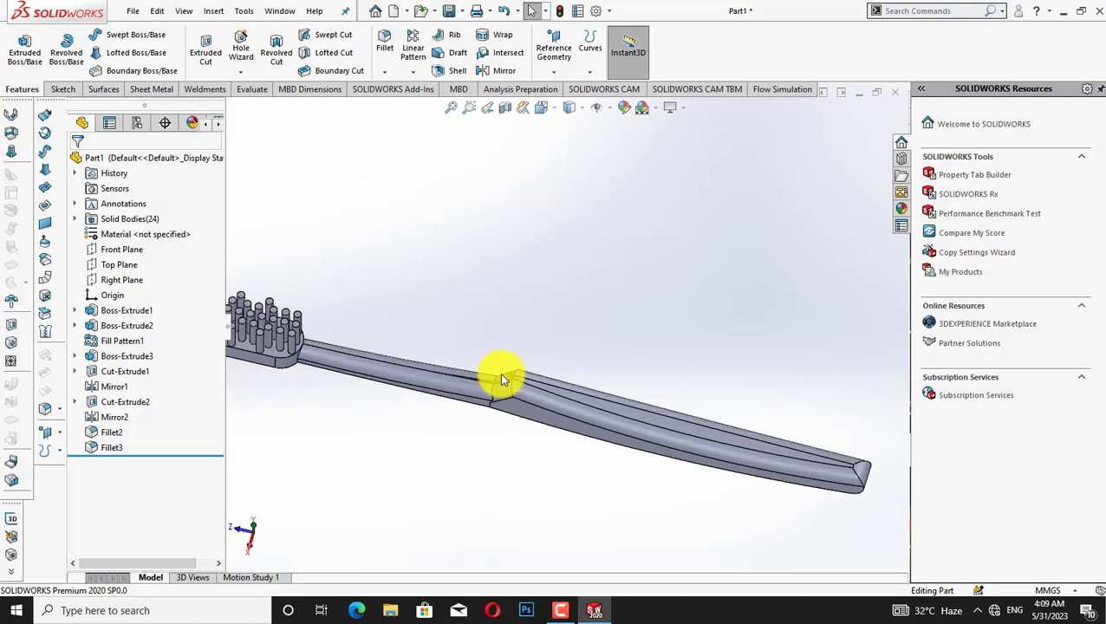
pyautogui.click(511, 384)
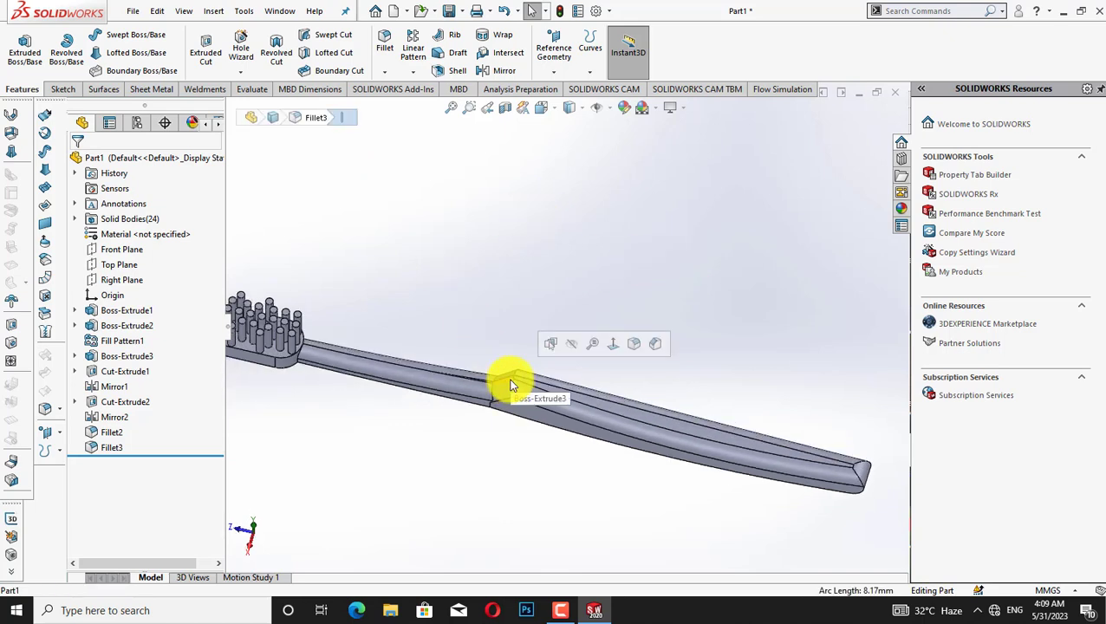
pyautogui.click(386, 71)
pyautogui.click(393, 98)
pyautogui.click(87, 163)
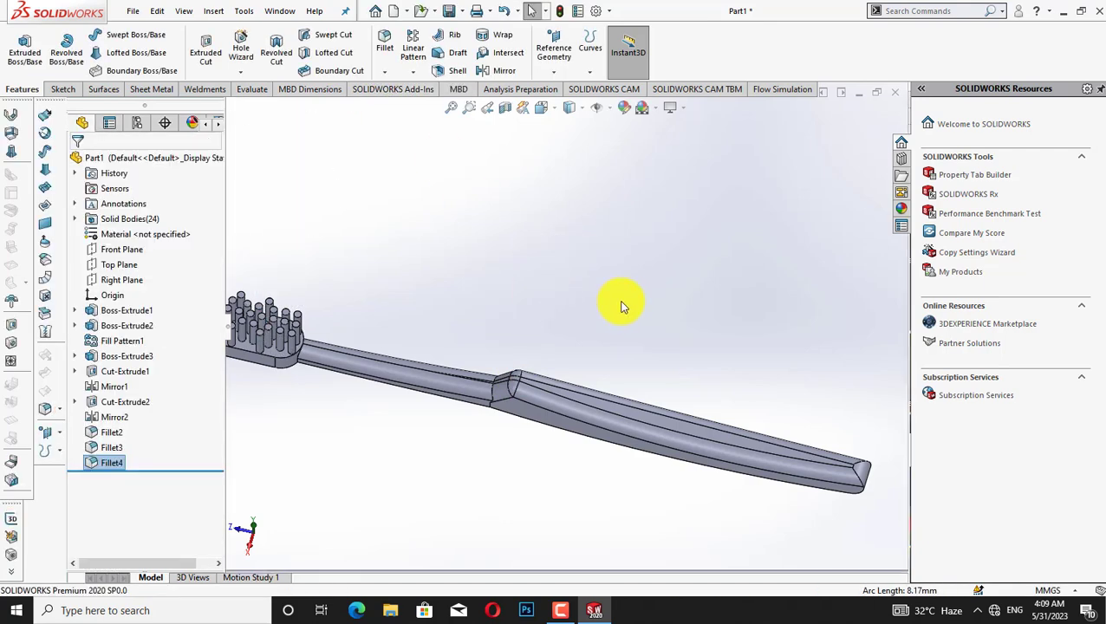
pyautogui.moveTo(625, 300); pyautogui.dragTo(631, 291, button='middle')
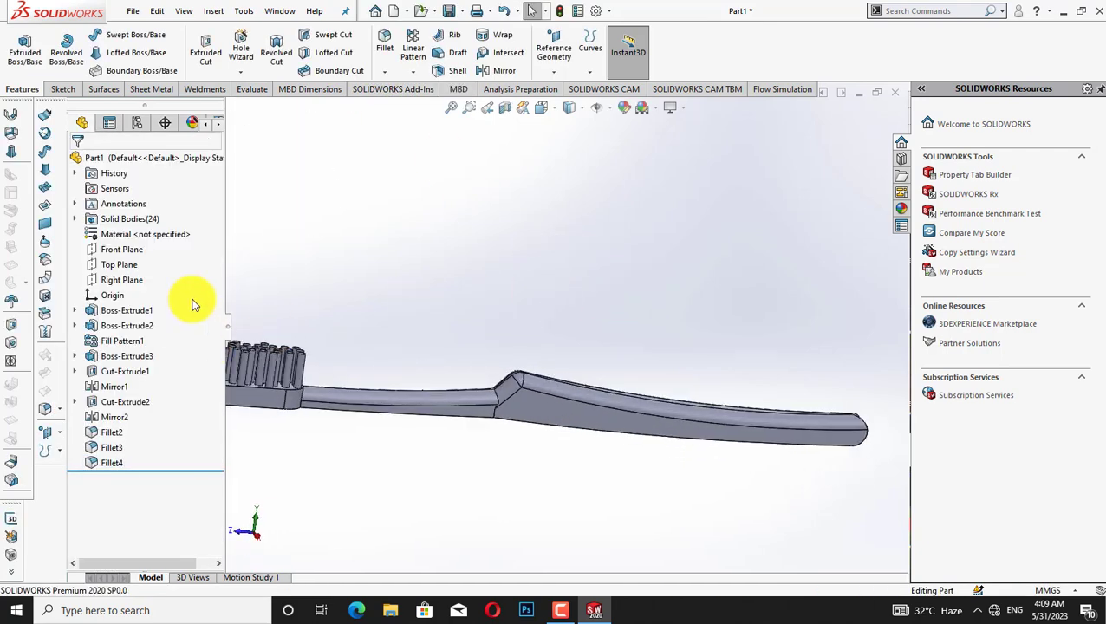
pyautogui.rightClick(117, 280)
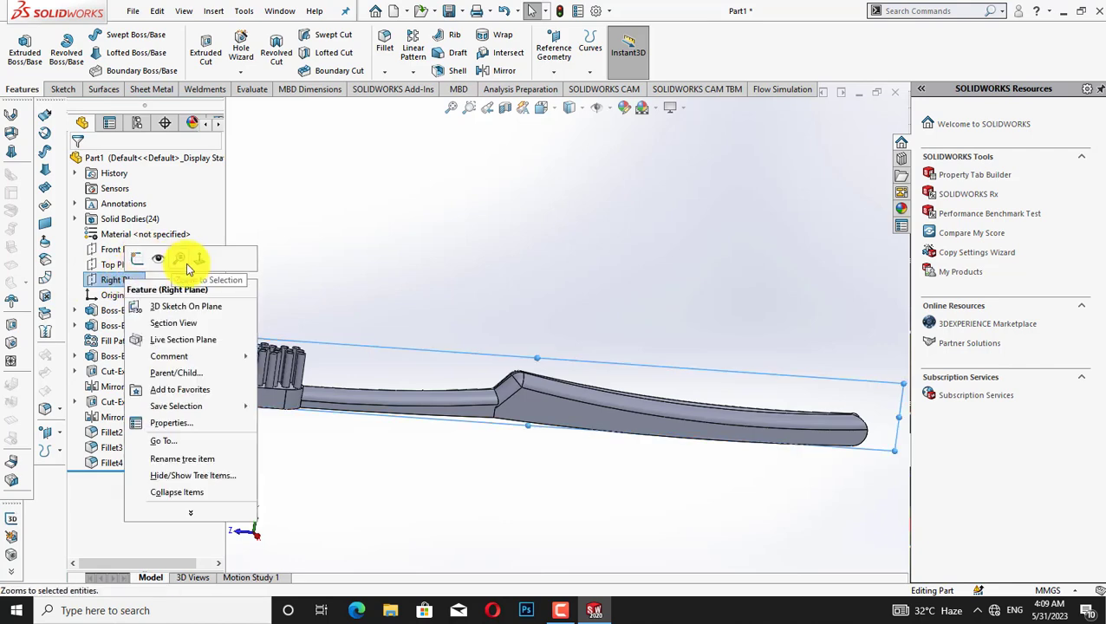
pyautogui.click(187, 262)
pyautogui.click(414, 234)
pyautogui.rightClick(474, 170)
pyautogui.click(501, 255)
pyautogui.moveTo(756, 443); pyautogui.dragTo(652, 356)
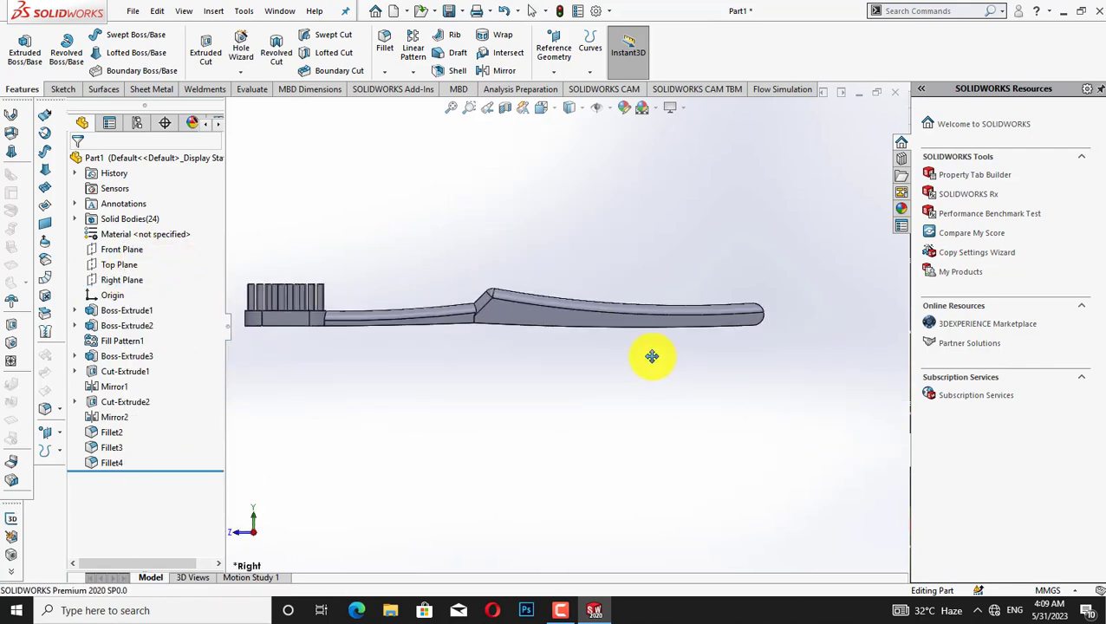
pyautogui.scroll(-2, 659, 373)
pyautogui.scroll(-3, 668, 429)
pyautogui.scroll(1, 670, 434)
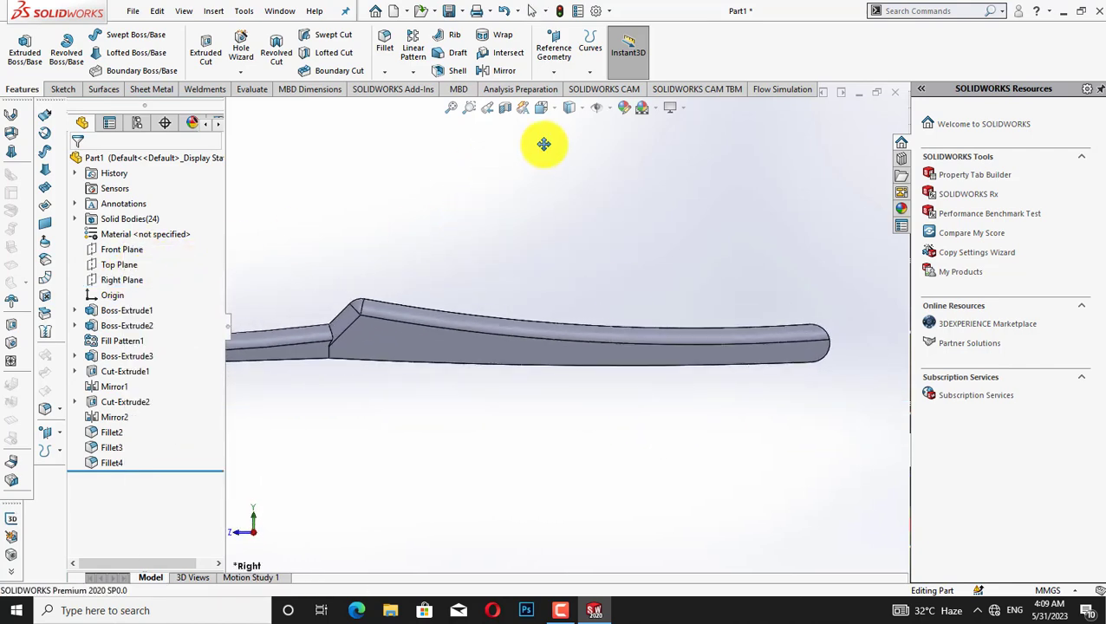
pyautogui.rightClick(543, 144)
pyautogui.click(568, 163)
pyautogui.click(122, 279)
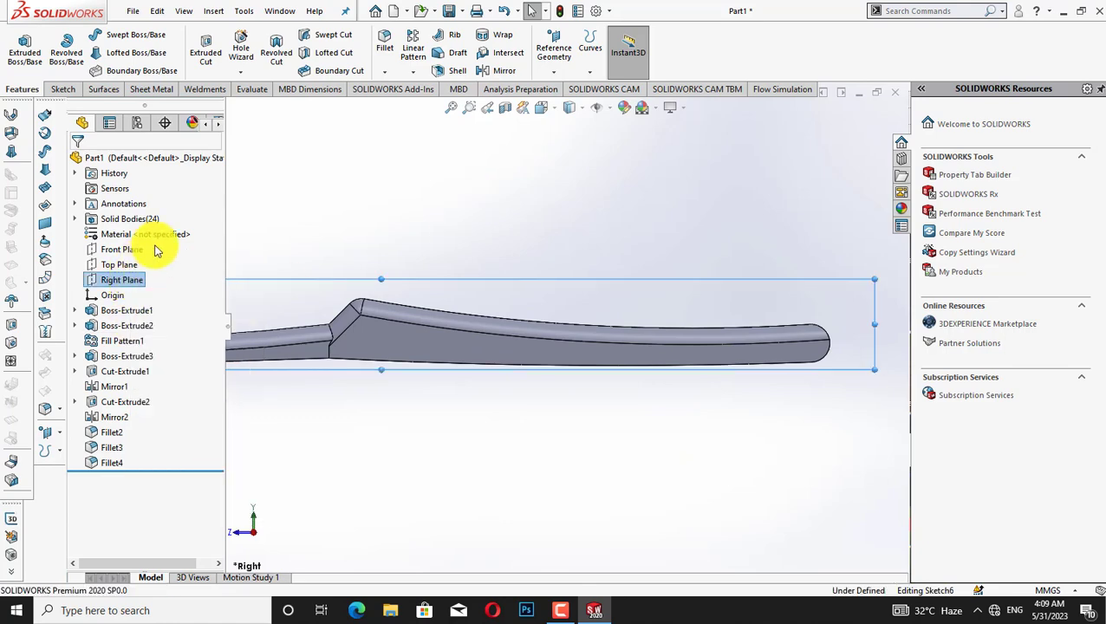
pyautogui.click(165, 177)
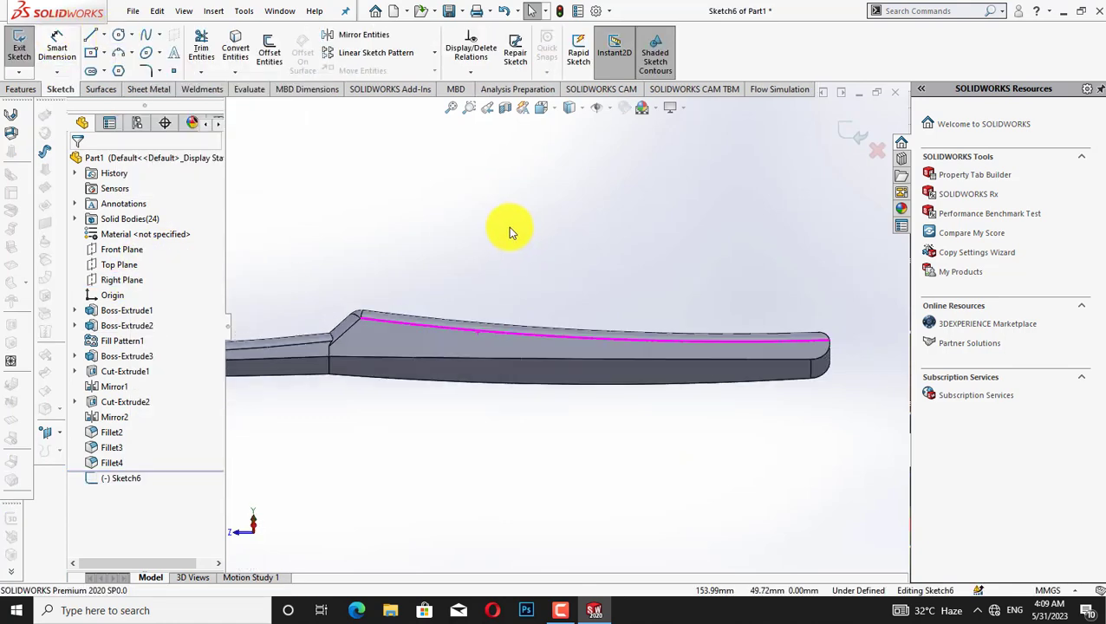
pyautogui.click(10, 90)
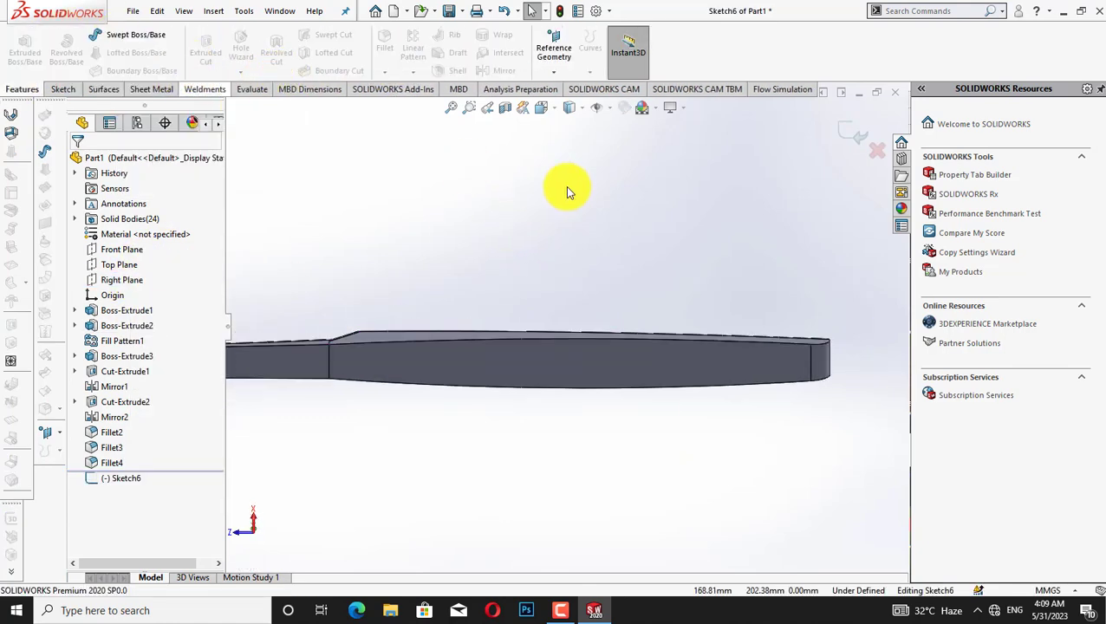
pyautogui.click(841, 139)
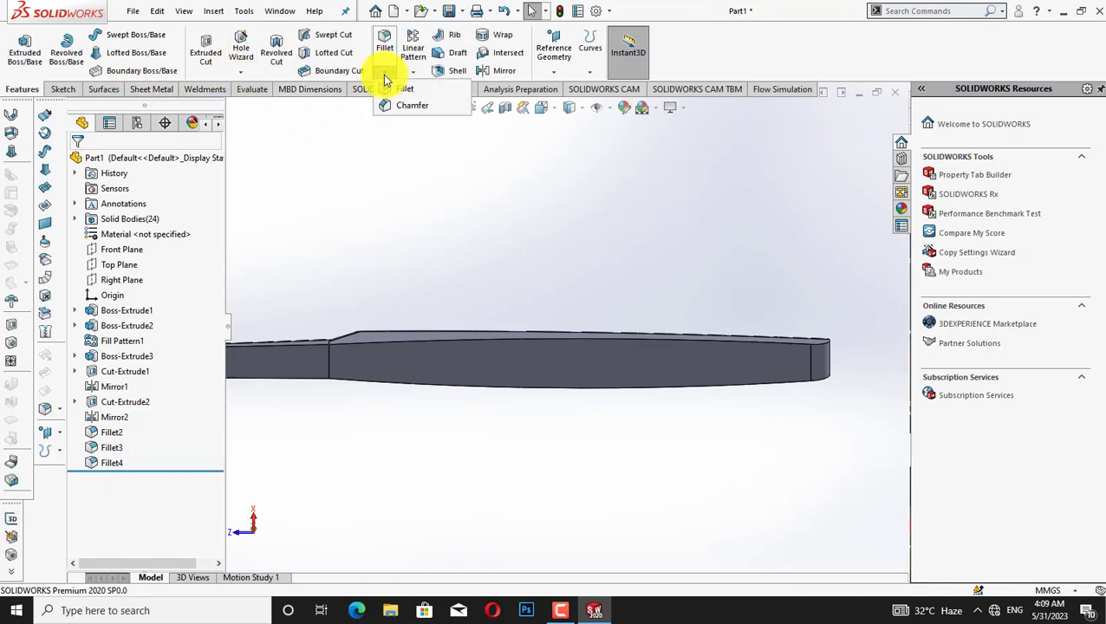
pyautogui.click(405, 88)
pyautogui.click(341, 343)
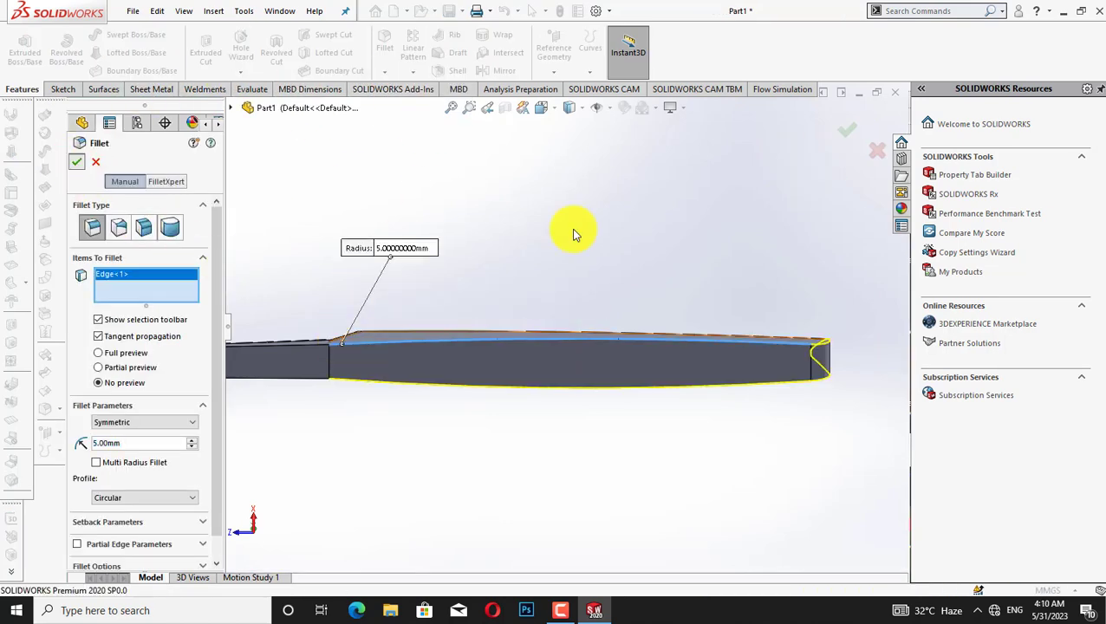
pyautogui.press('Return')
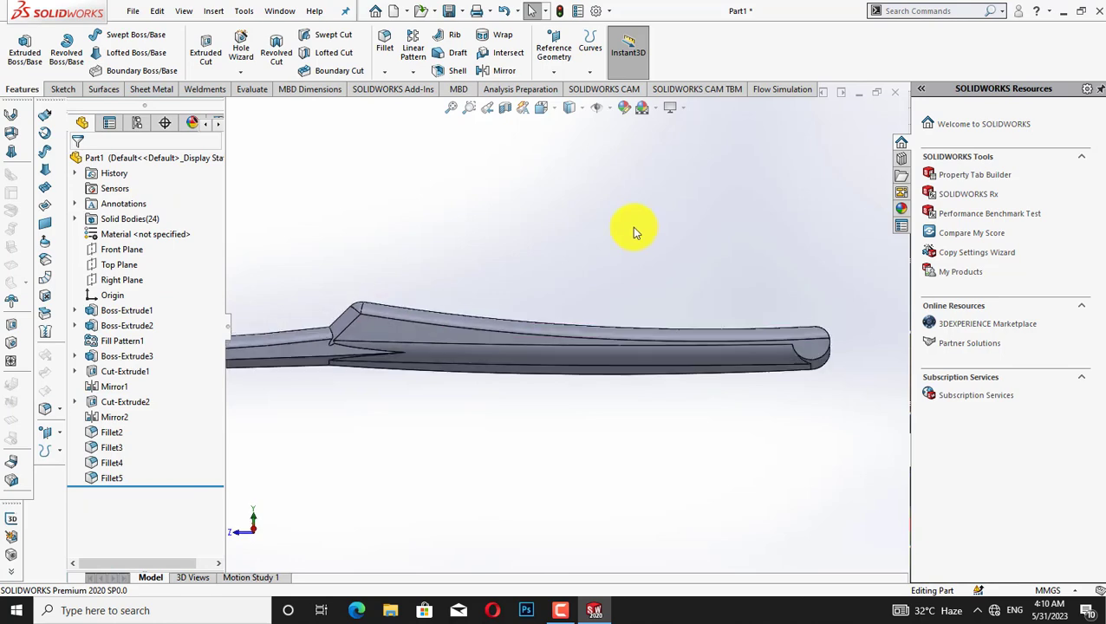
pyautogui.hotkey('ctrl', 'z')
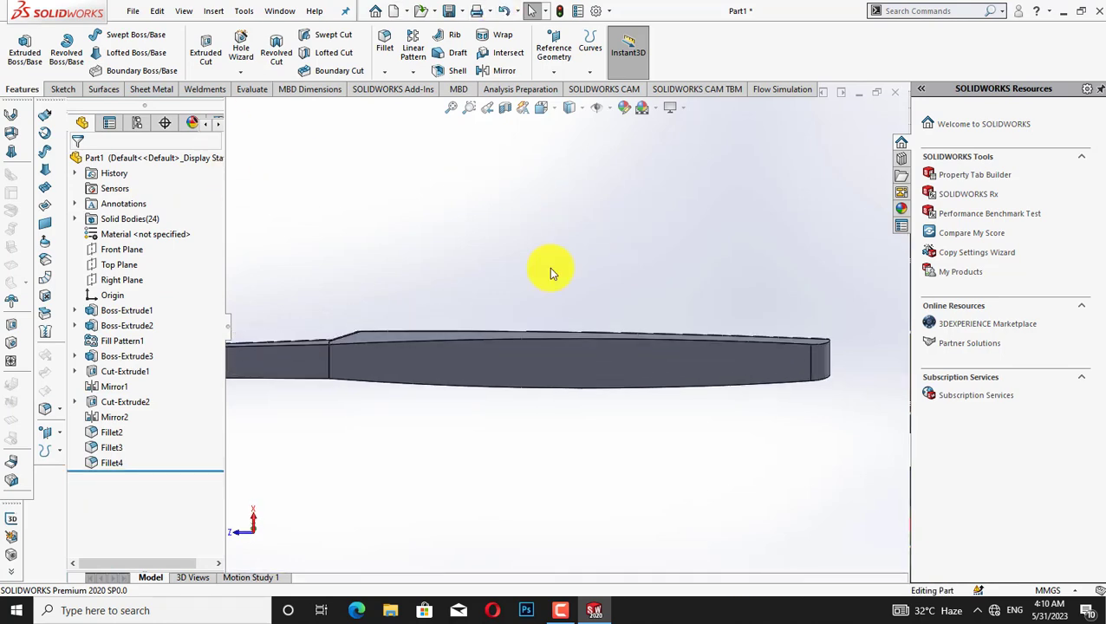
# - Draw a gentle 3-point arc from past the handle tip to beyond the neck step, then exit Sketch7
pyautogui.rightClick(544, 358)
pyautogui.click(555, 48)
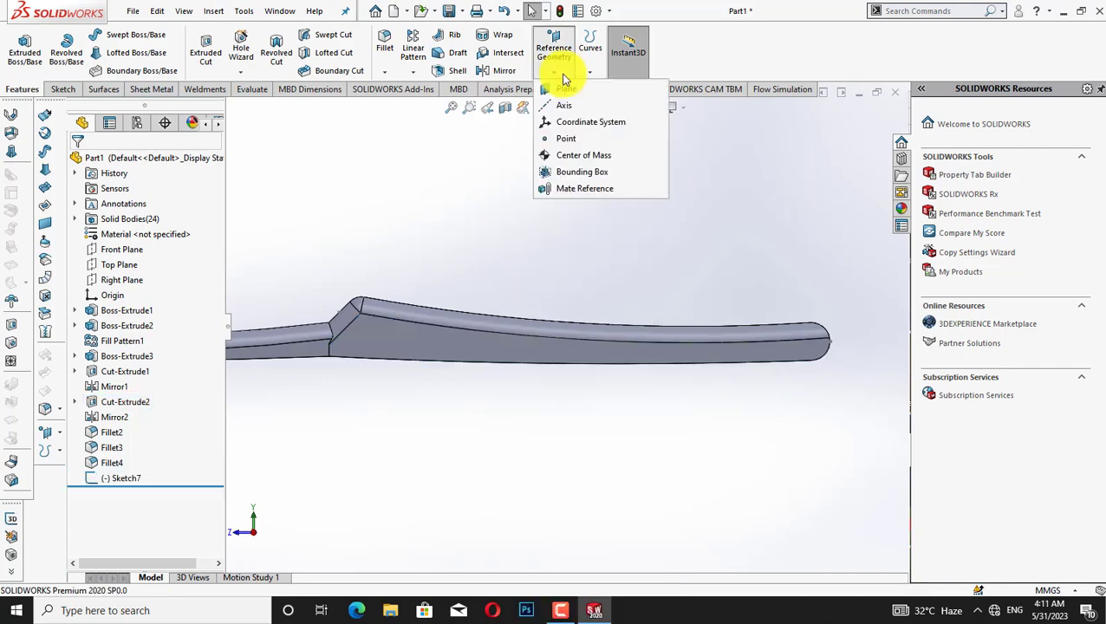
pyautogui.click(462, 178)
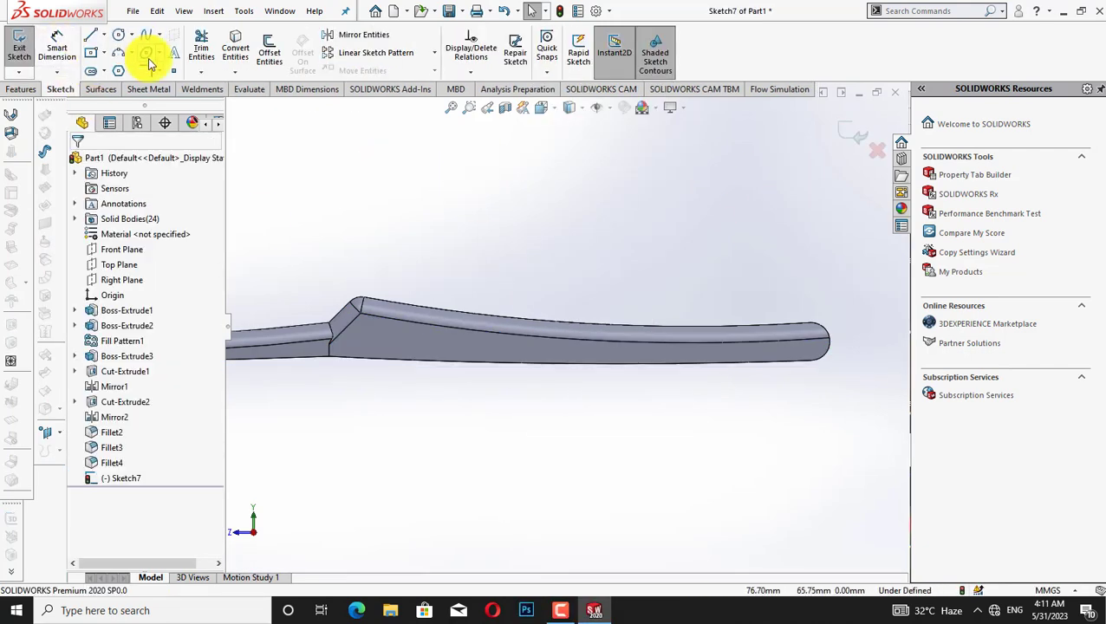
pyautogui.click(122, 56)
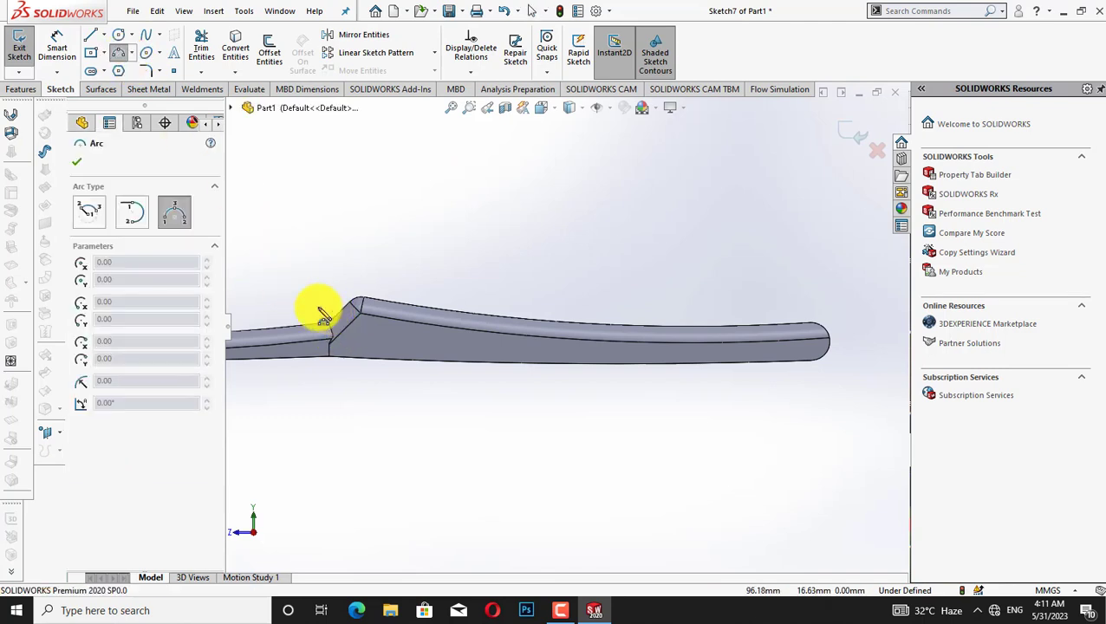
pyautogui.click(319, 308)
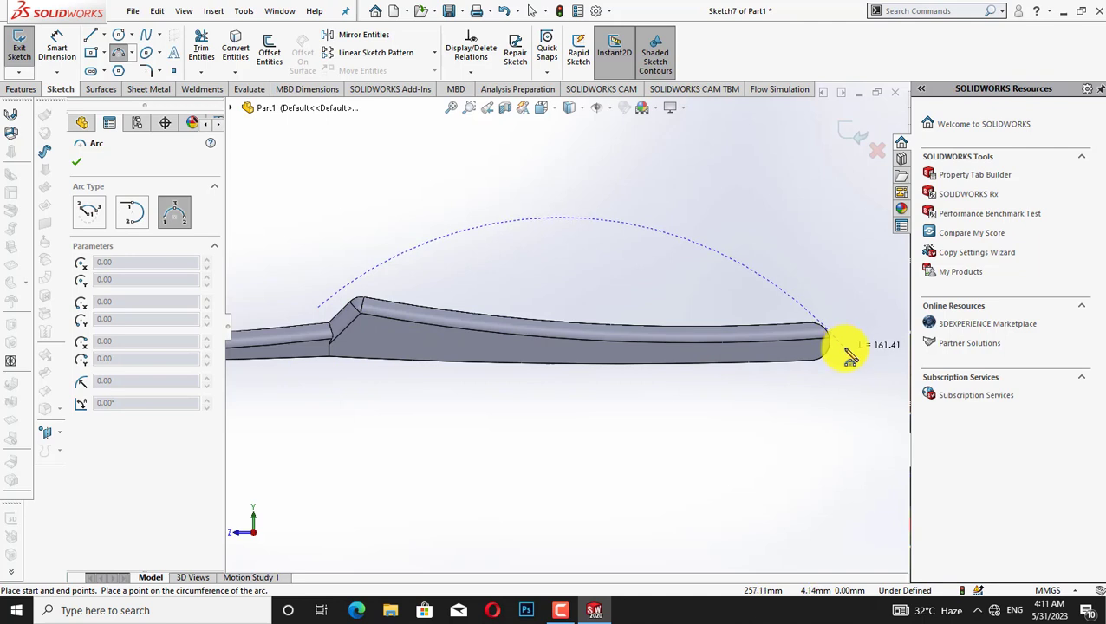
pyautogui.click(845, 345)
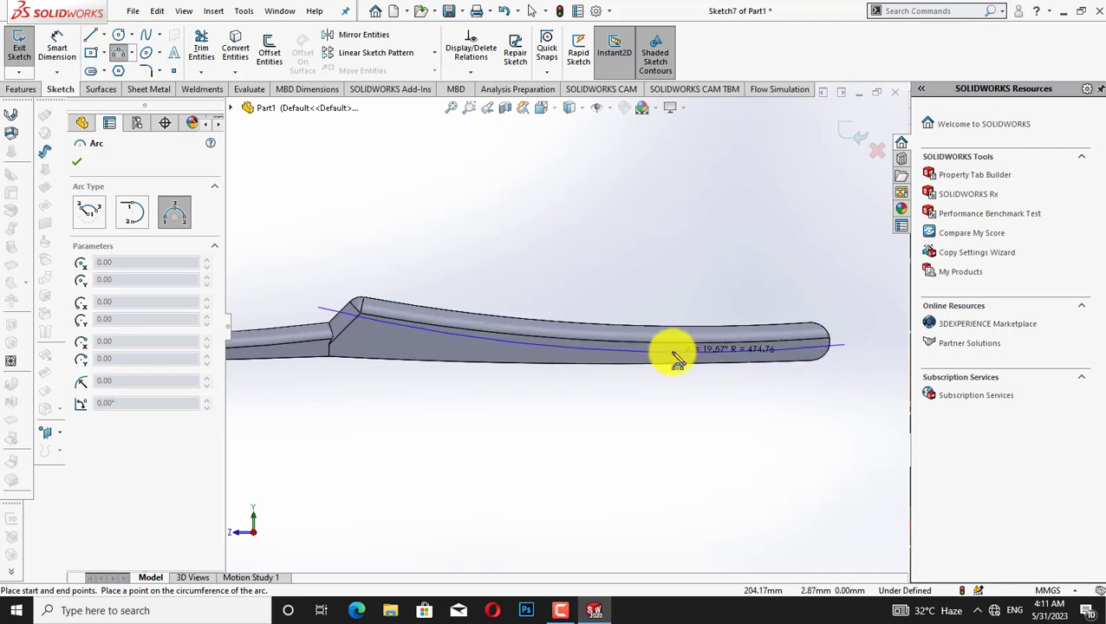
pyautogui.click(678, 357)
pyautogui.press('Escape')
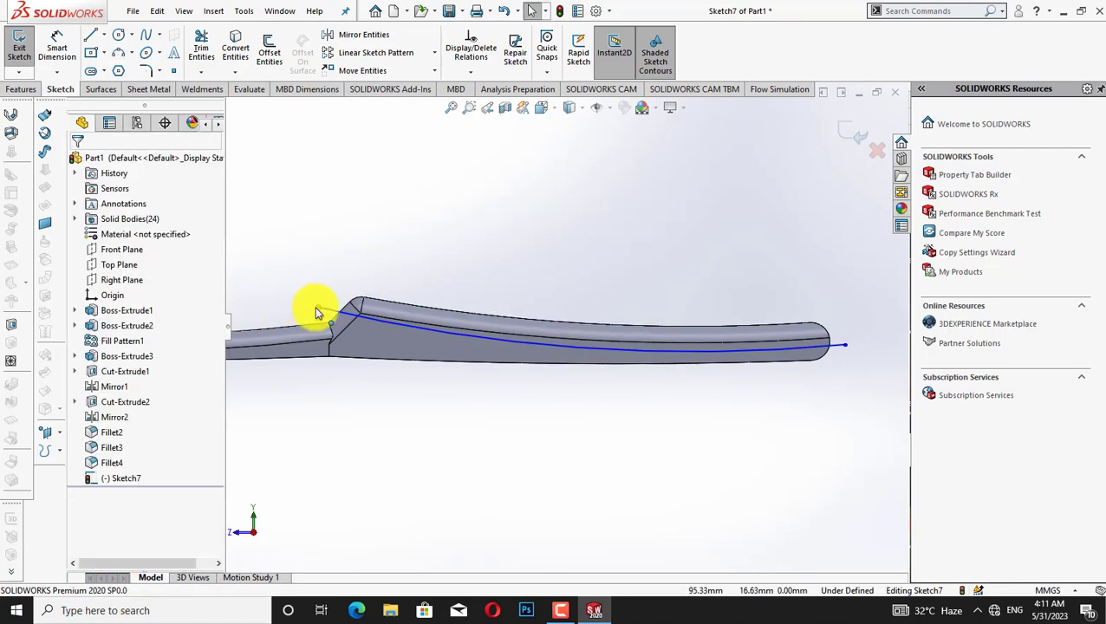
pyautogui.moveTo(315, 310); pyautogui.dragTo(280, 309)
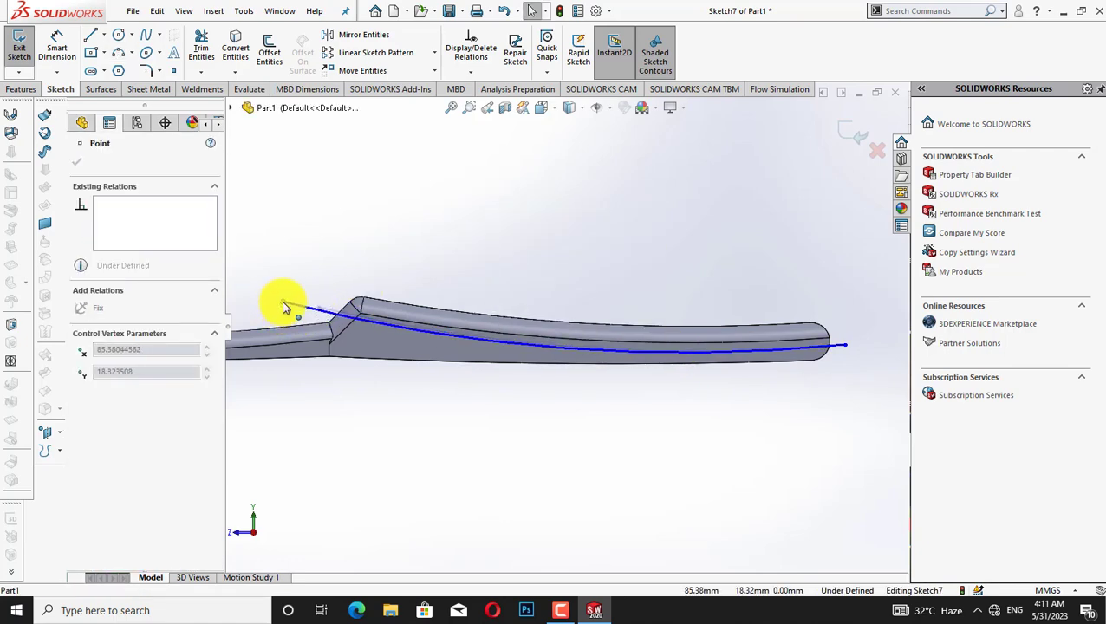
pyautogui.click(282, 301)
pyautogui.click(293, 192)
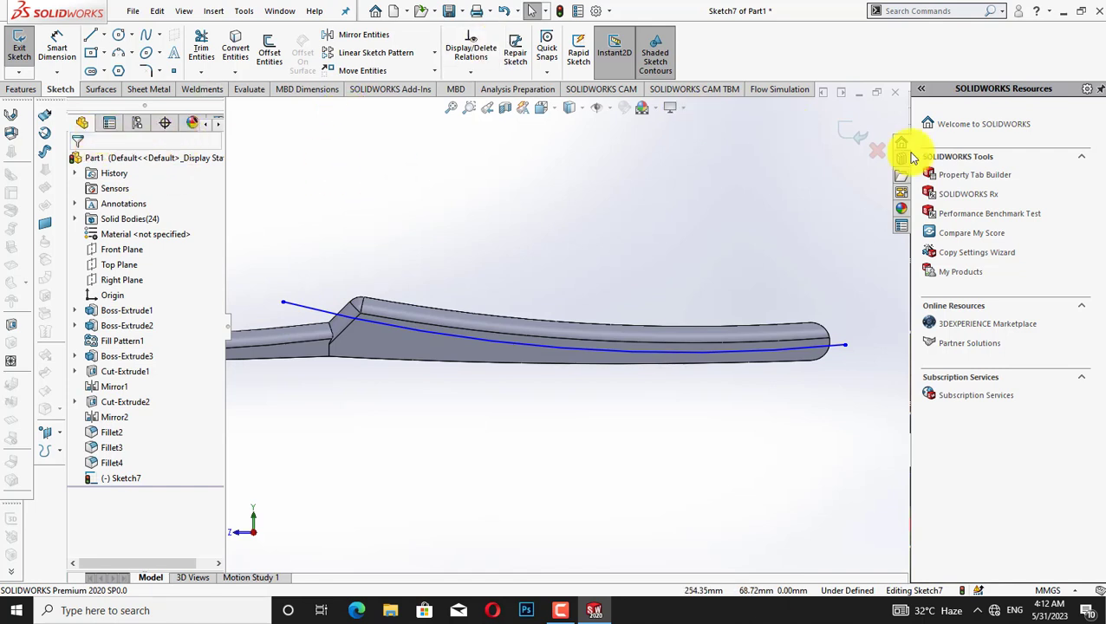
pyautogui.click(856, 133)
# - Start a projection split line from Sketch7 and select the near-side handle faces
pyautogui.click(543, 72)
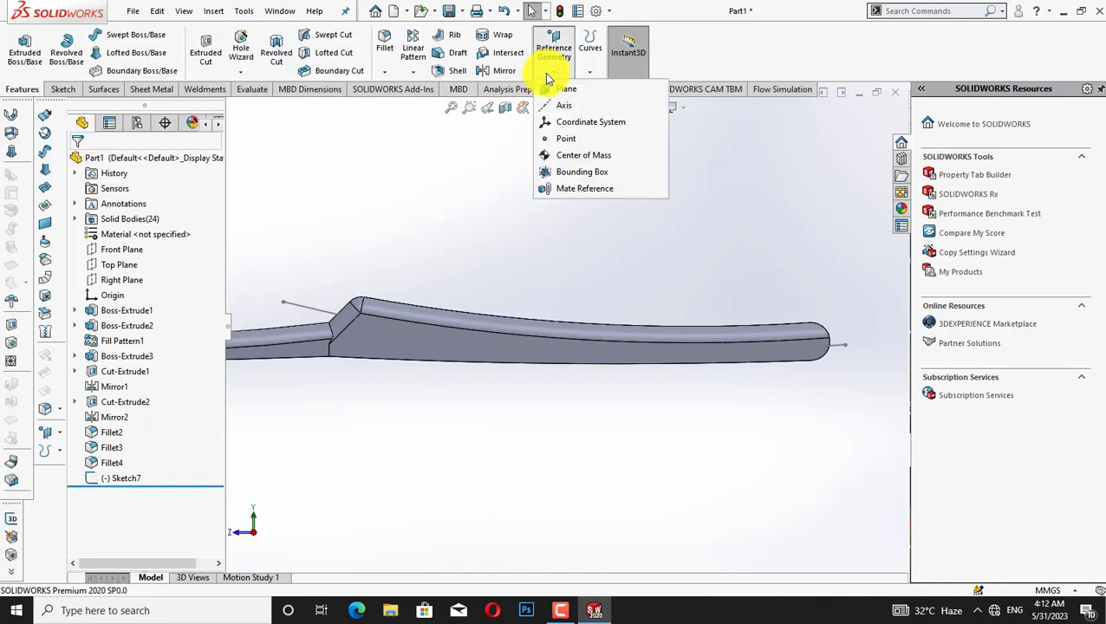
pyautogui.click(904, 8)
pyautogui.write('l')
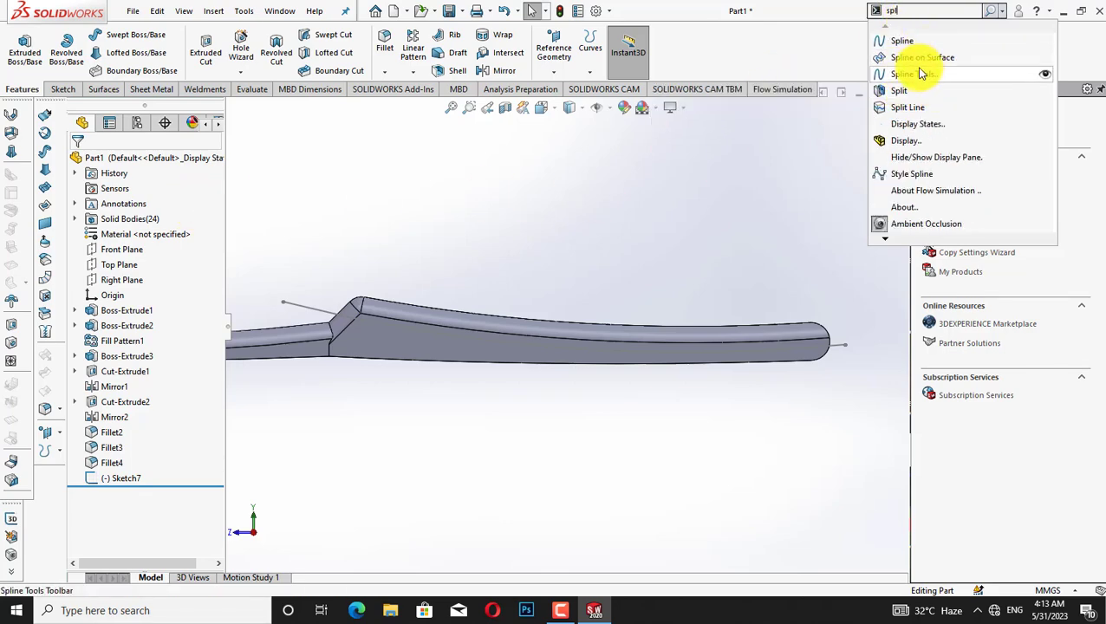
pyautogui.click(908, 107)
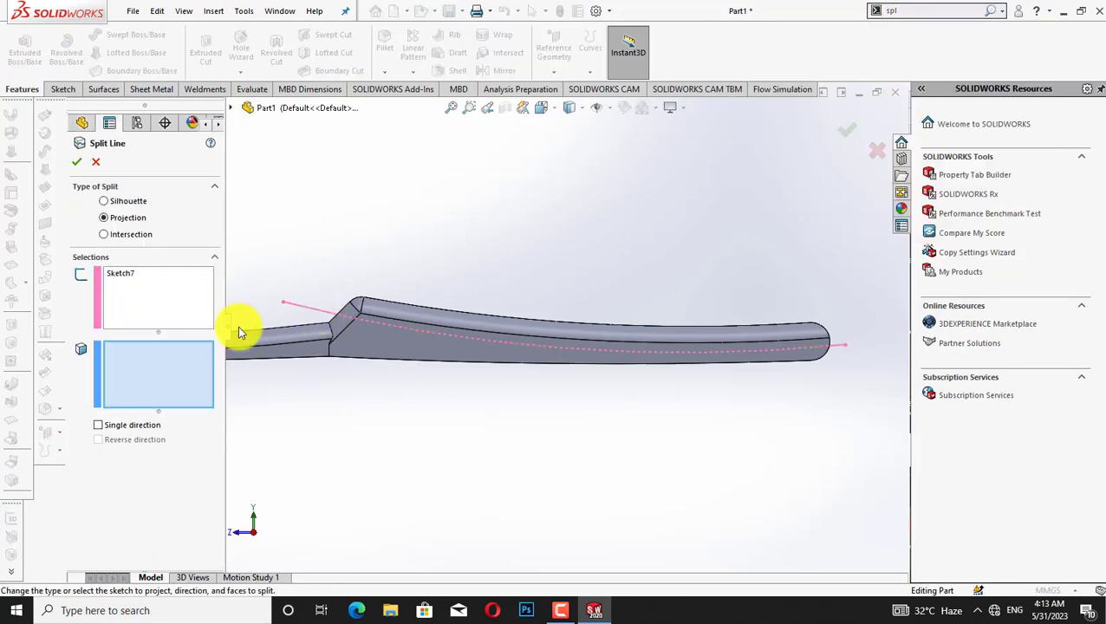
pyautogui.click(536, 358)
pyautogui.click(376, 310)
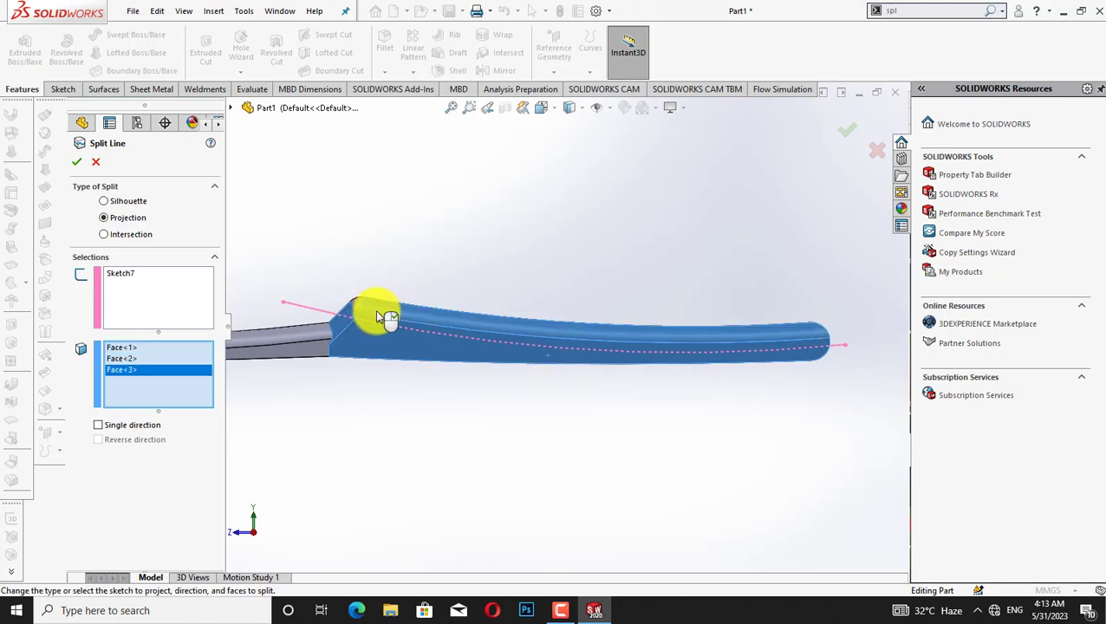
pyautogui.click(365, 306)
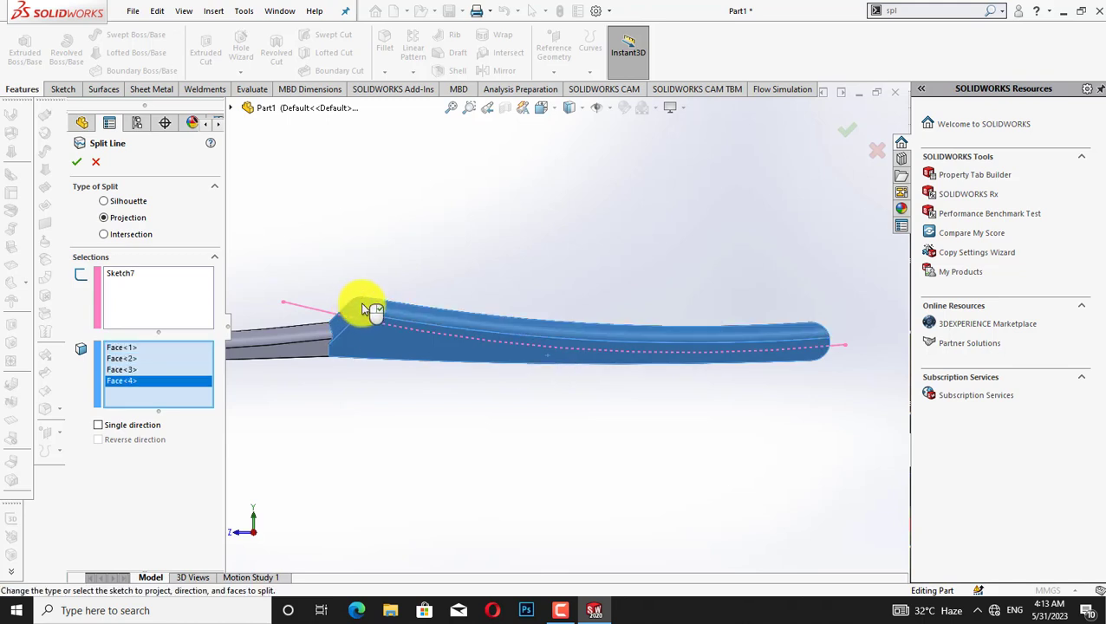
pyautogui.click(818, 340)
# - Add the far-side handle faces, up to Face<9>, and confirm Split Line3
pyautogui.moveTo(818, 341); pyautogui.dragTo(481, 329, button='middle')
pyautogui.click(410, 319)
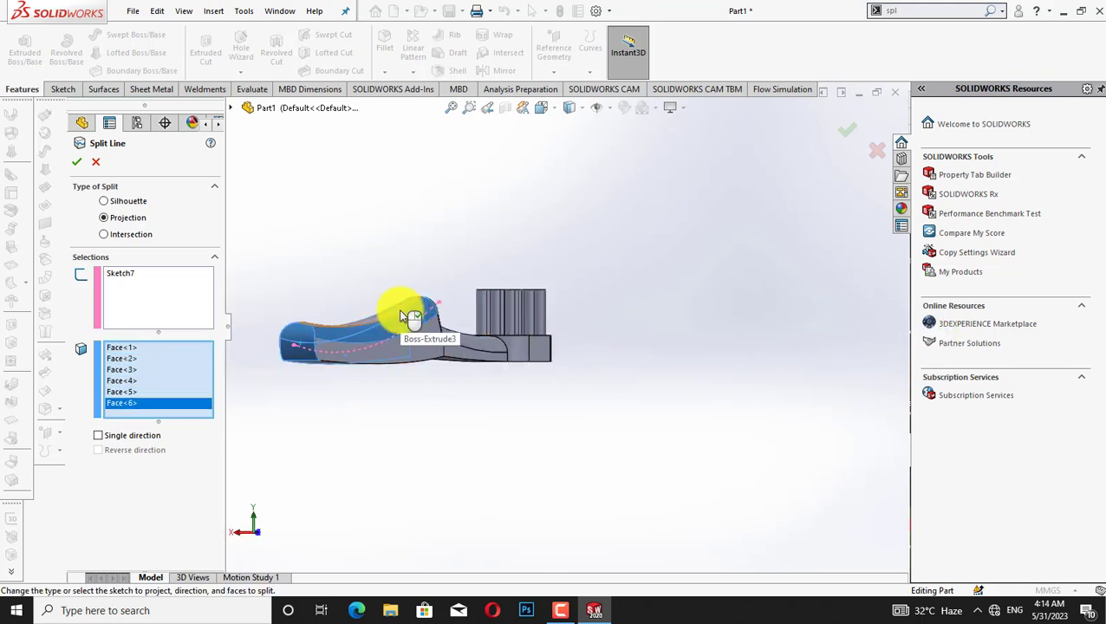
pyautogui.click(404, 328)
pyautogui.click(414, 346)
pyautogui.moveTo(593, 249); pyautogui.dragTo(530, 250, button='middle')
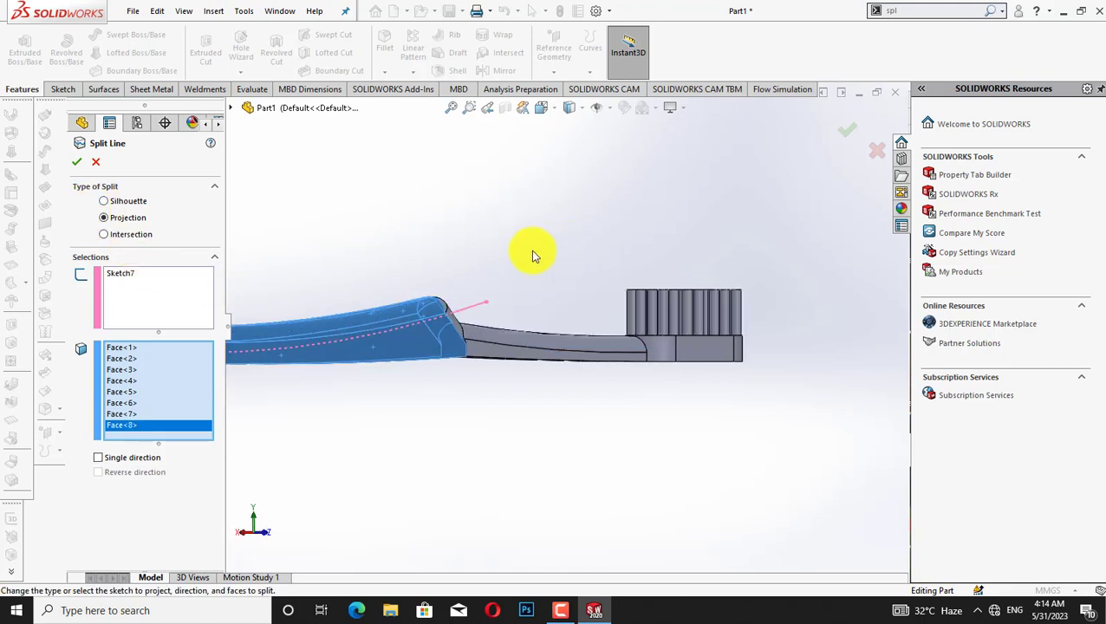
pyautogui.click(449, 316)
pyautogui.moveTo(624, 251); pyautogui.dragTo(343, 202, button='middle')
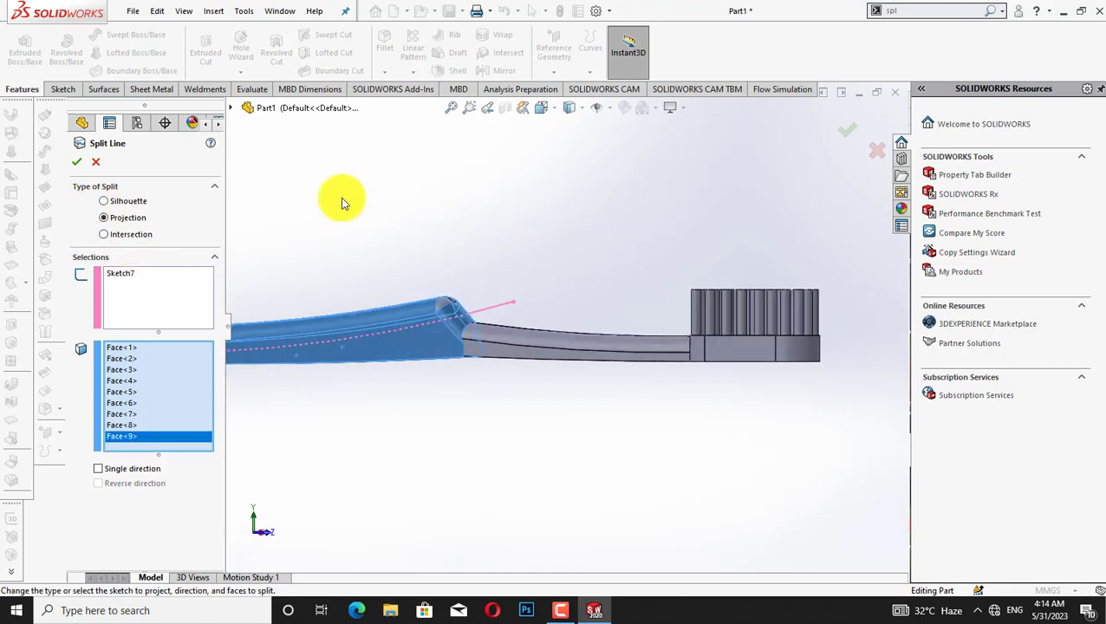
pyautogui.click(80, 165)
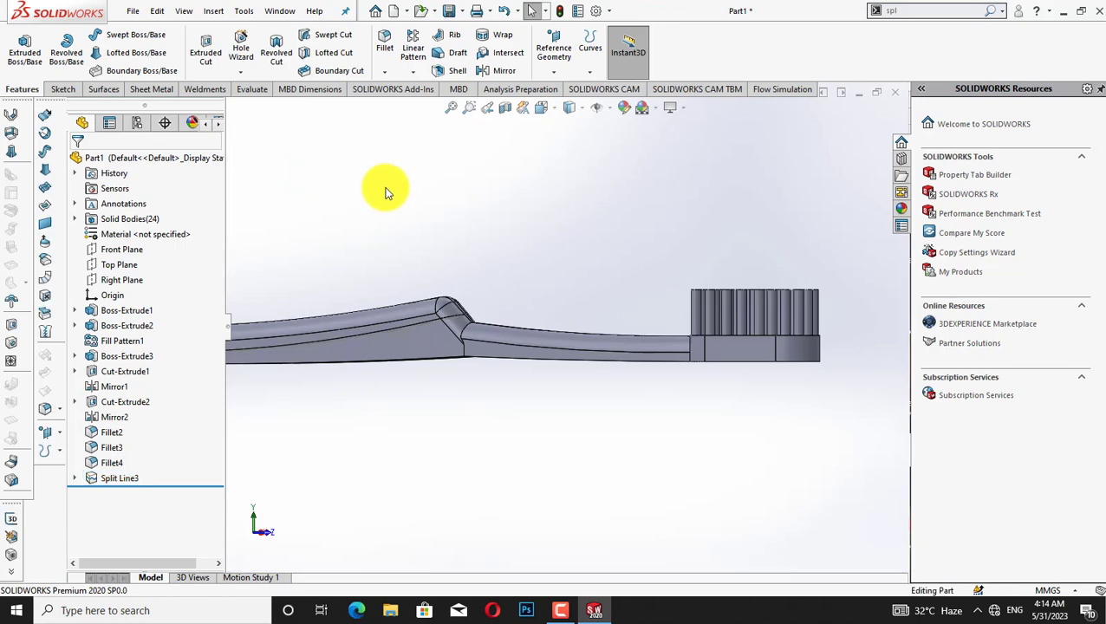
# - Round three handle grip-line edges with a 2 mm fillet as Fillet6
pyautogui.press('Left')
pyautogui.press('Left')
pyautogui.press('Left')
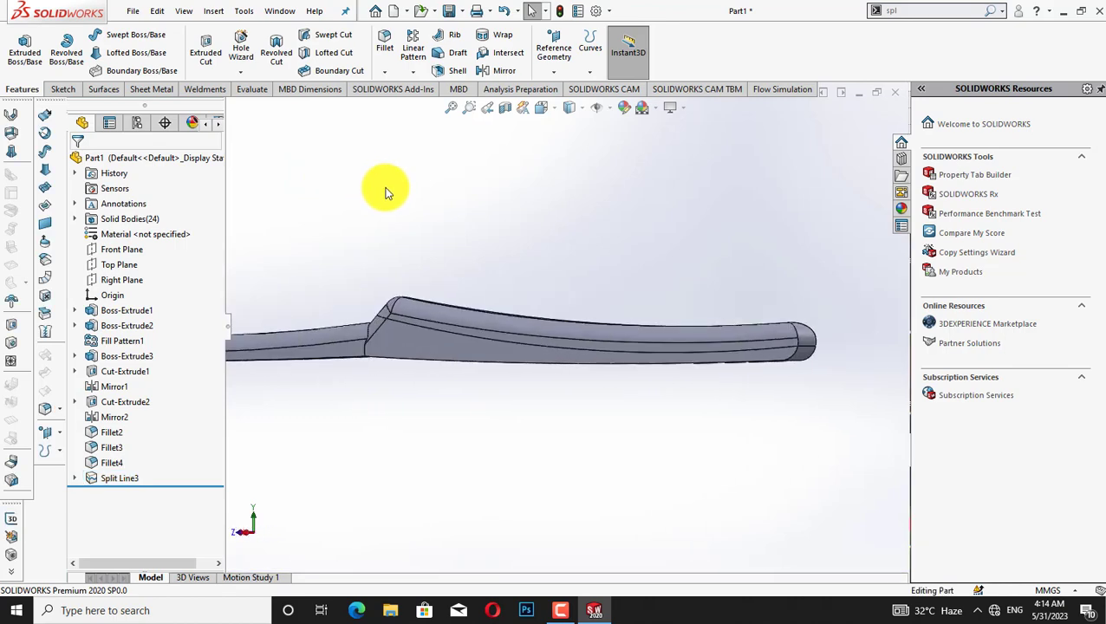
pyautogui.press('Left')
pyautogui.press('Left')
pyautogui.press('Left')
pyautogui.press('Left')
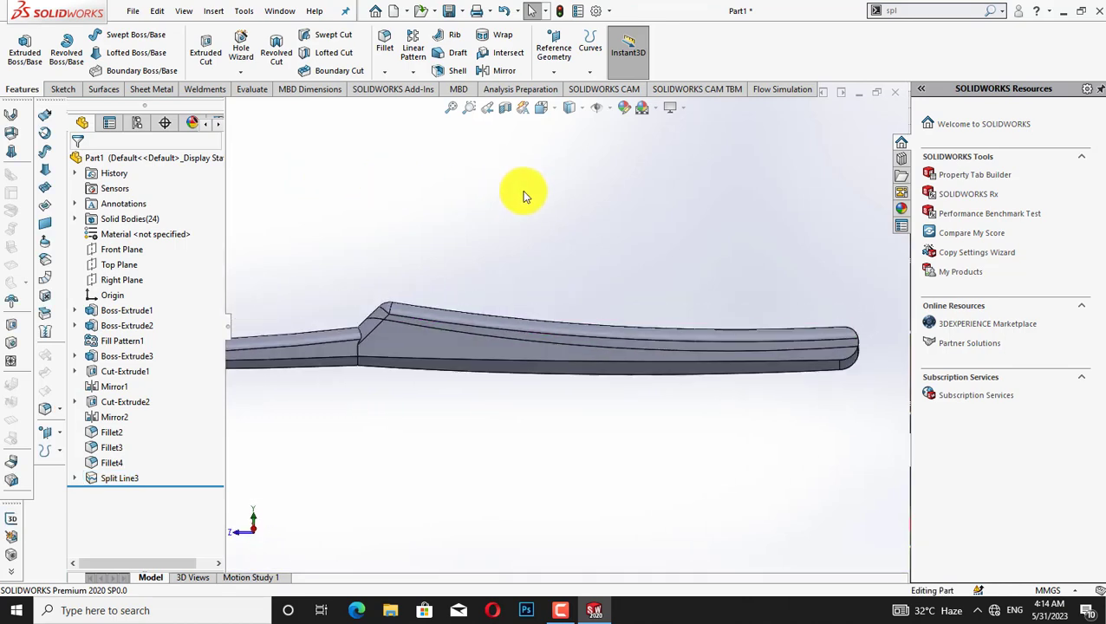
pyautogui.press('Left')
pyautogui.press('Left')
pyautogui.press('Left')
pyautogui.press('Left')
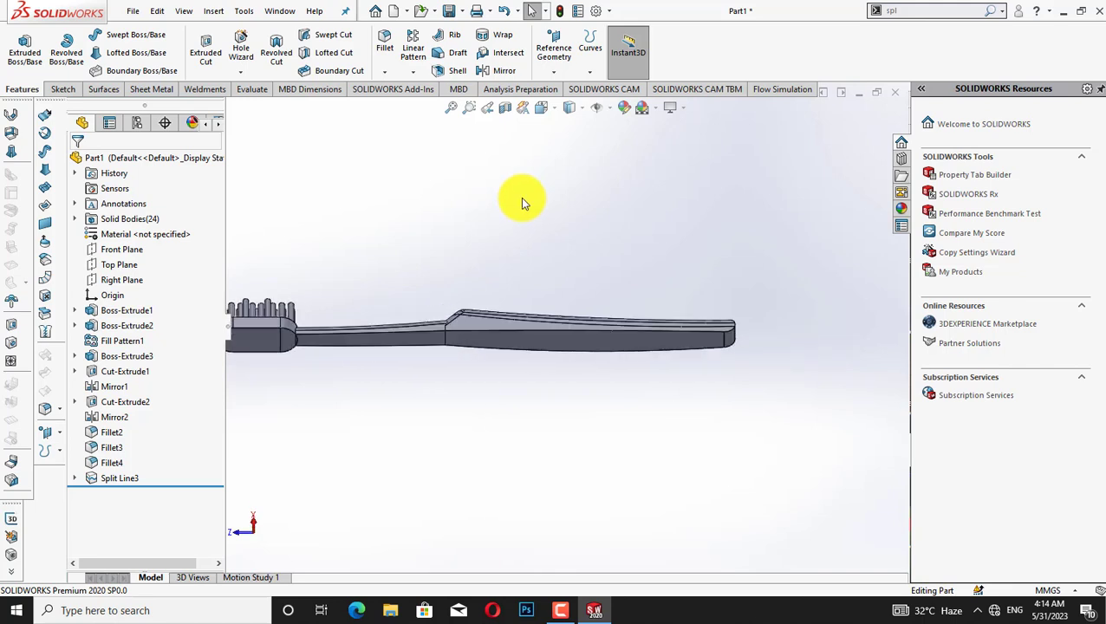
pyautogui.press('Left')
pyautogui.press('Left')
pyautogui.press('Left')
pyautogui.press('Left')
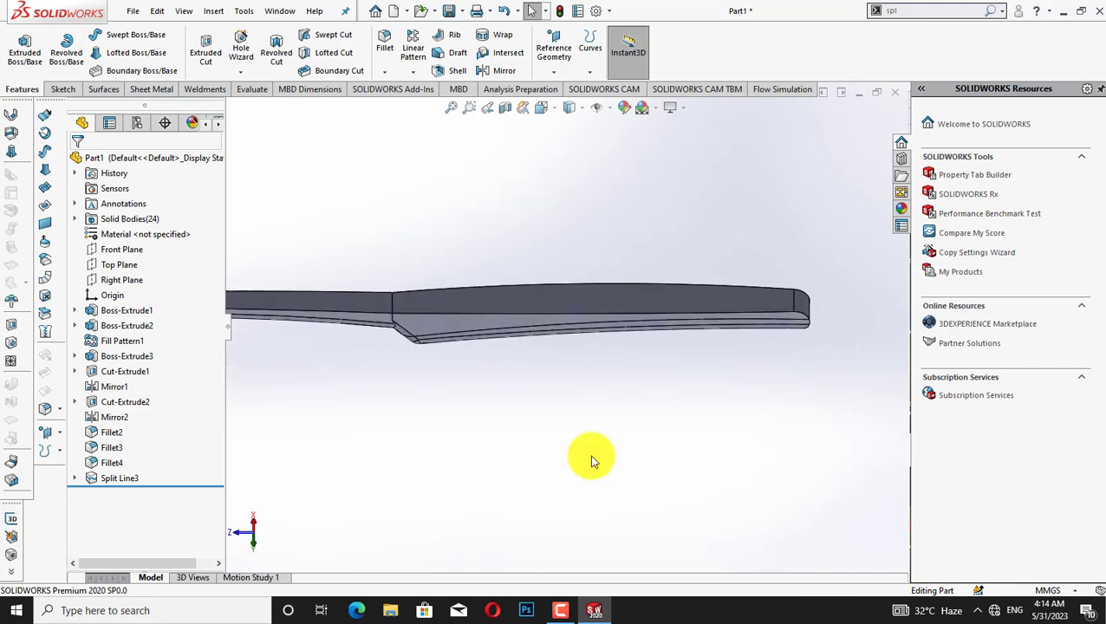
pyautogui.click(385, 72)
pyautogui.click(401, 89)
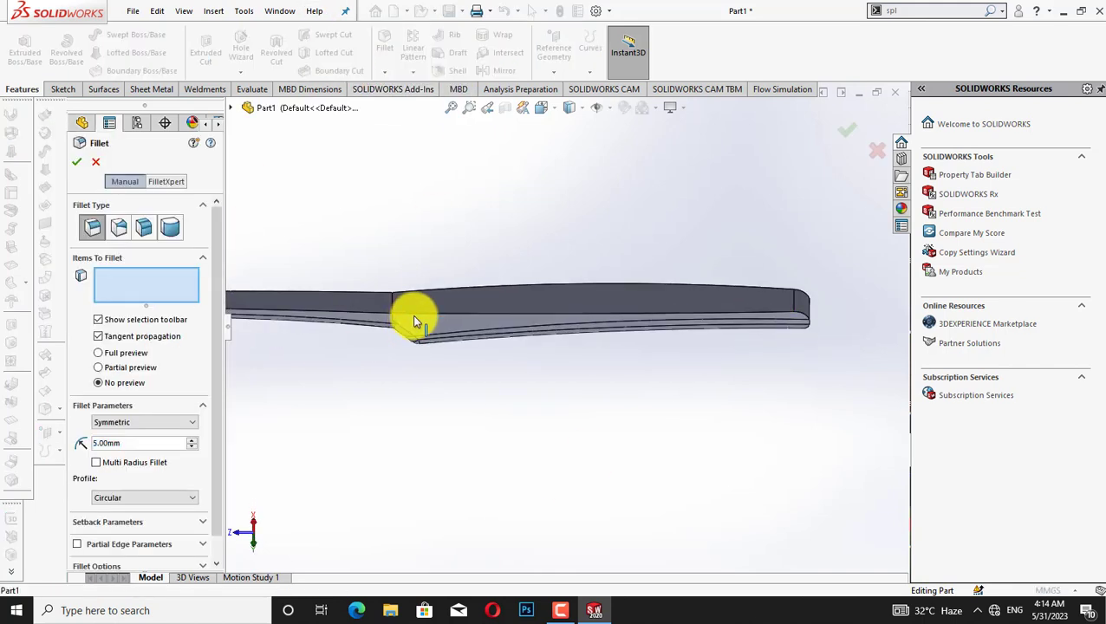
pyautogui.click(413, 315)
pyautogui.write('2')
pyautogui.press('Return')
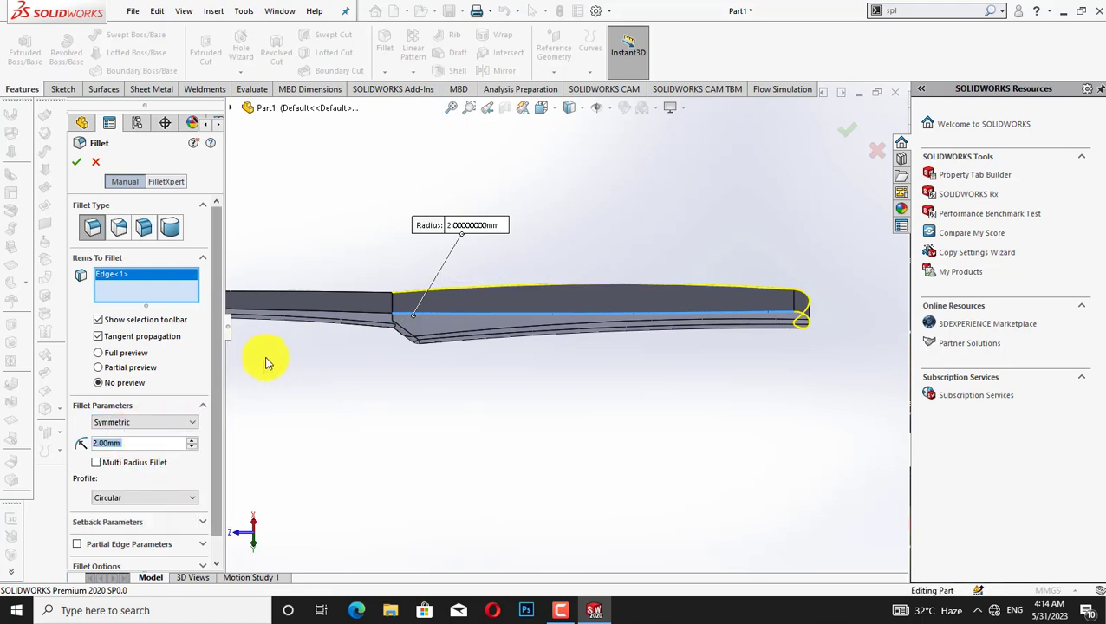
pyautogui.click(310, 311)
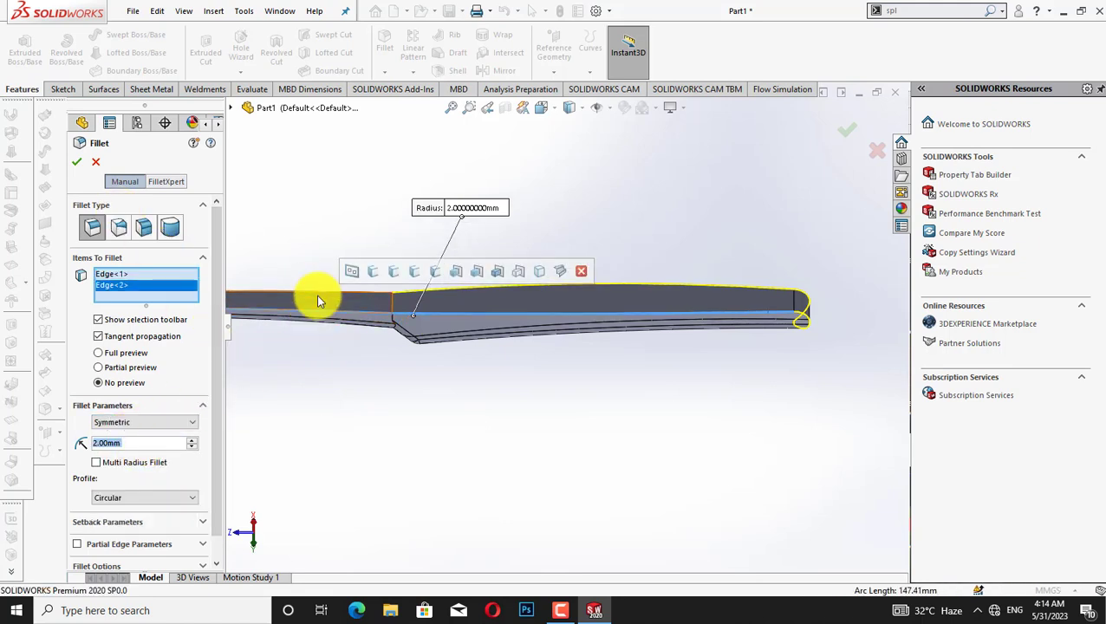
pyautogui.click(319, 291)
pyautogui.click(77, 162)
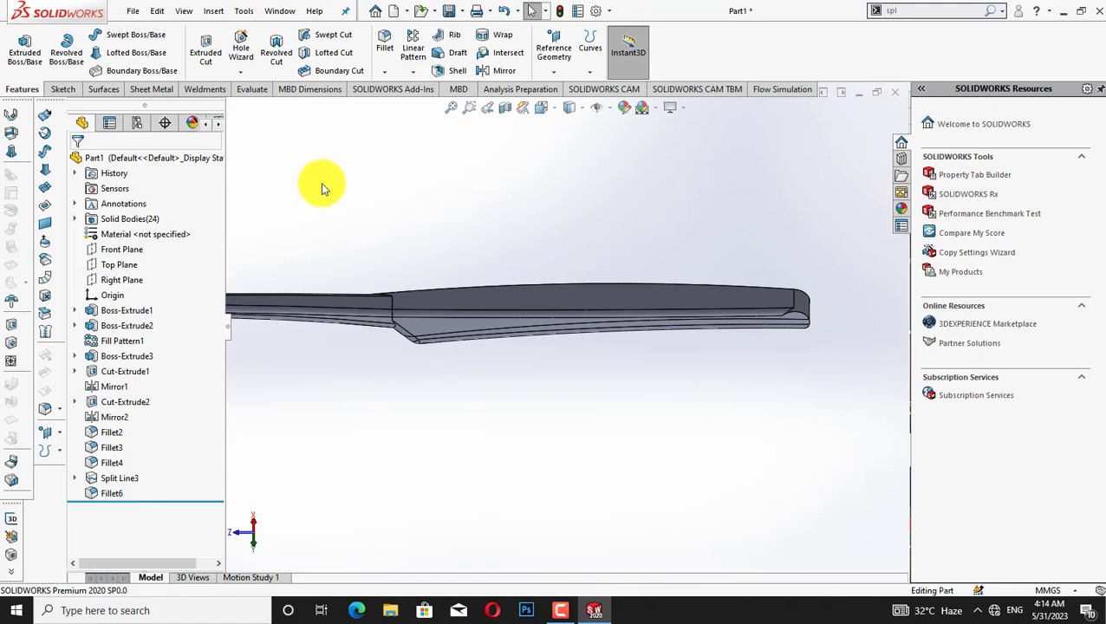
# - Fillet the edge along the handle's upper side at 2 mm as Fillet7
pyautogui.press('Down')
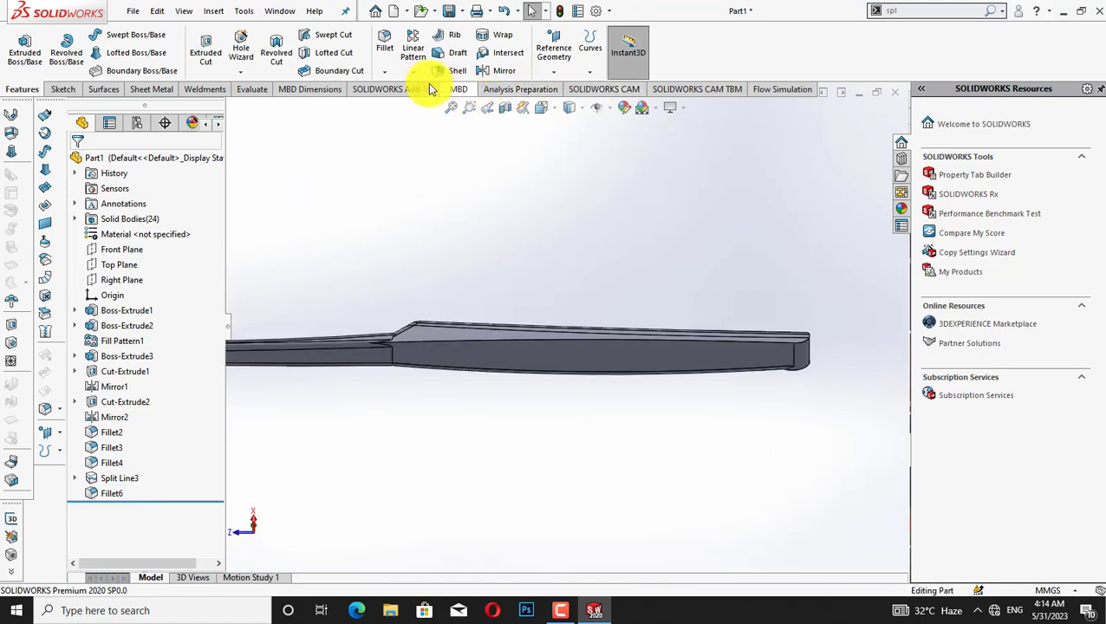
pyautogui.click(385, 71)
pyautogui.click(401, 88)
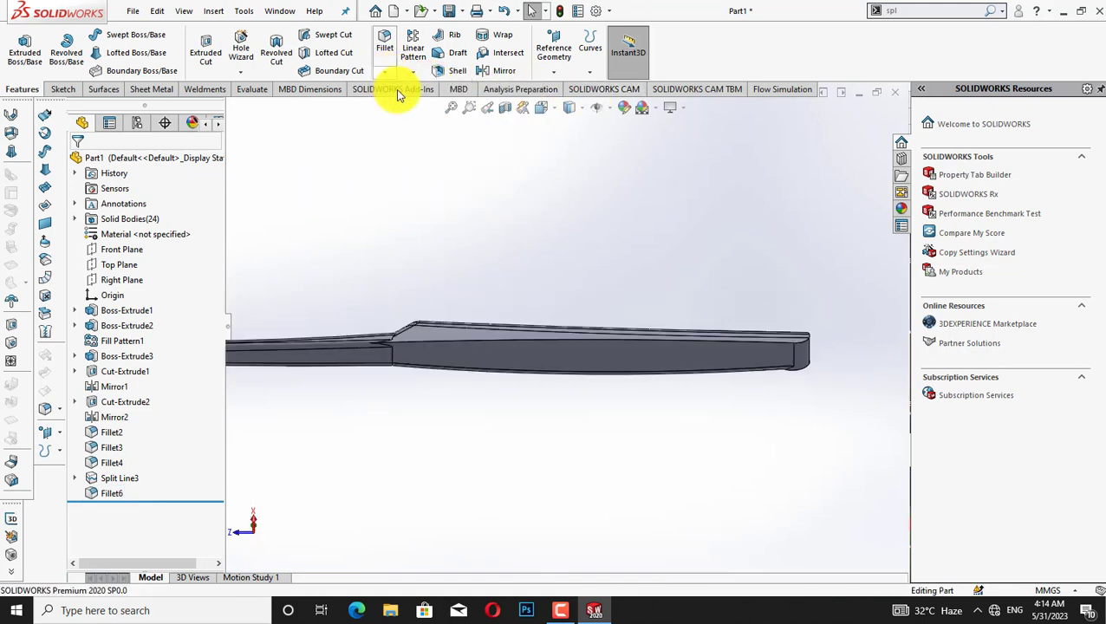
pyautogui.click(407, 343)
pyautogui.click(78, 163)
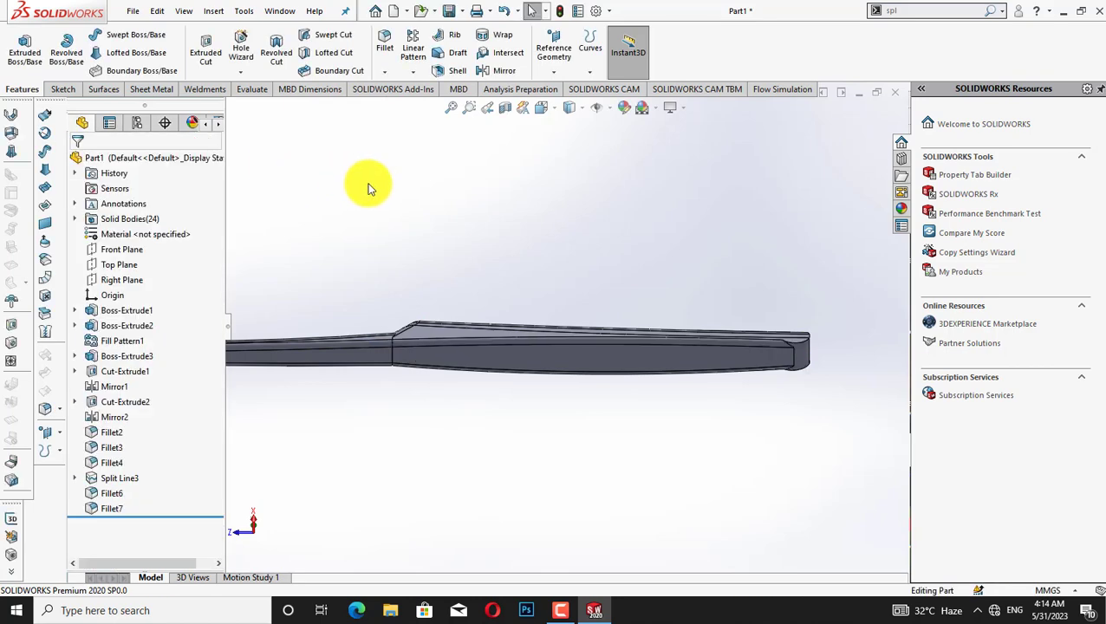
pyautogui.press('Left')
pyautogui.press('Left')
pyautogui.press('Left')
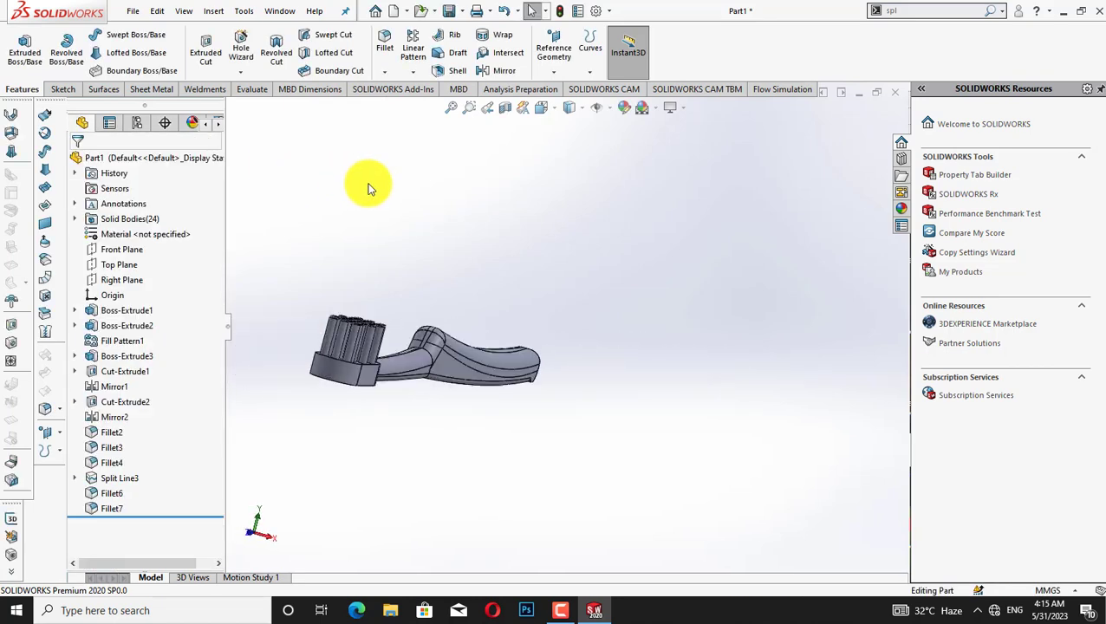
pyautogui.press('Left')
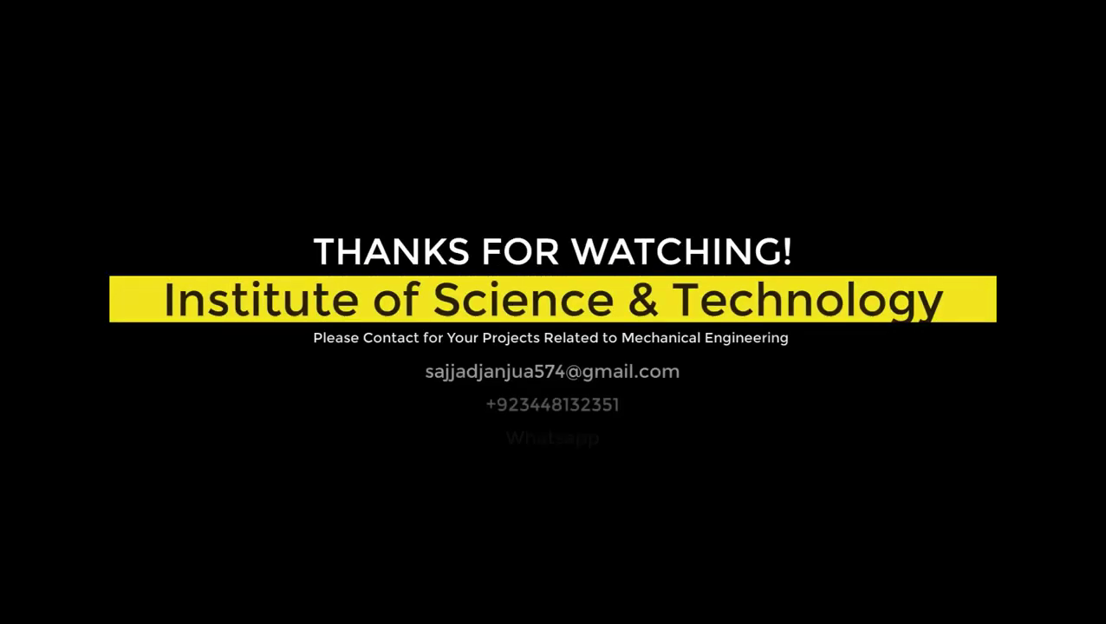